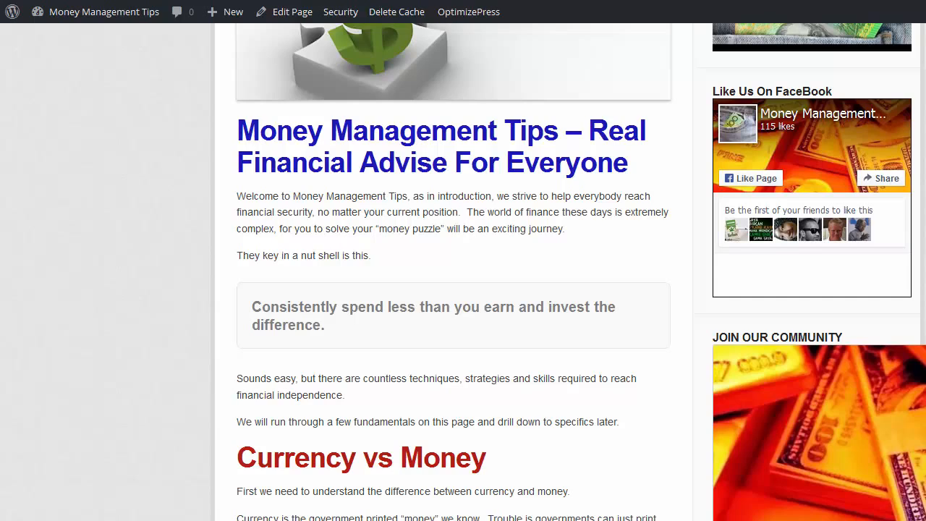
Look over the budget worksheet, then switch to a new blank browser tab
scroll(463, 290, "down", 9)
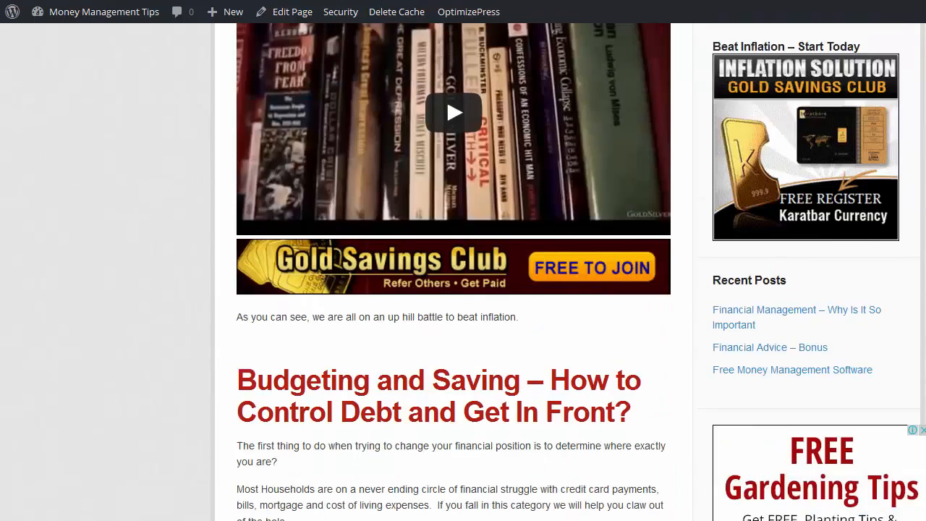
scroll(463, 290, "up", 5)
scroll(463, 290, "up", 1)
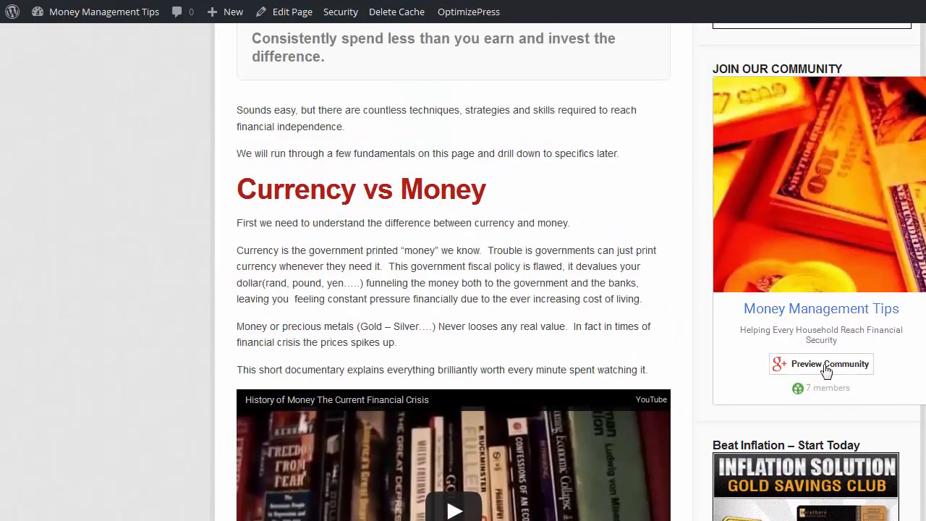
scroll(462, 289, "down", 10)
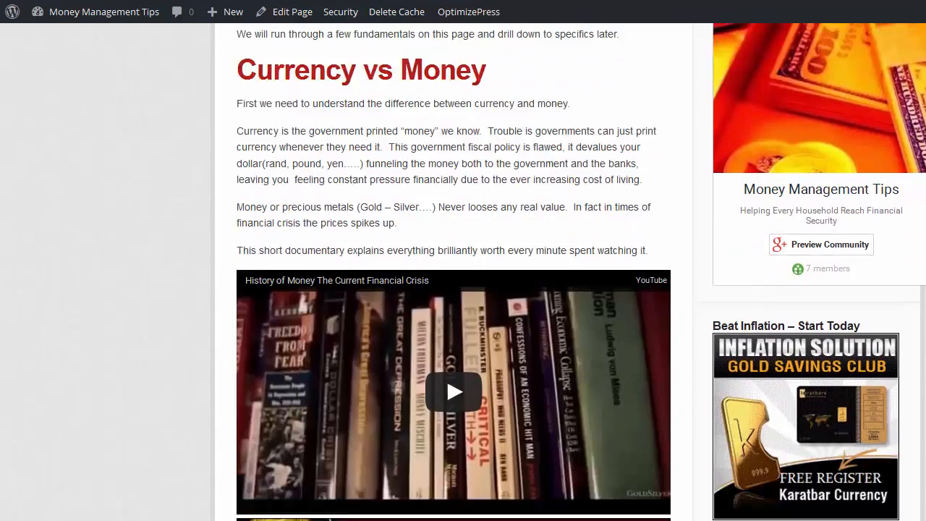
scroll(463, 289, "down", 6)
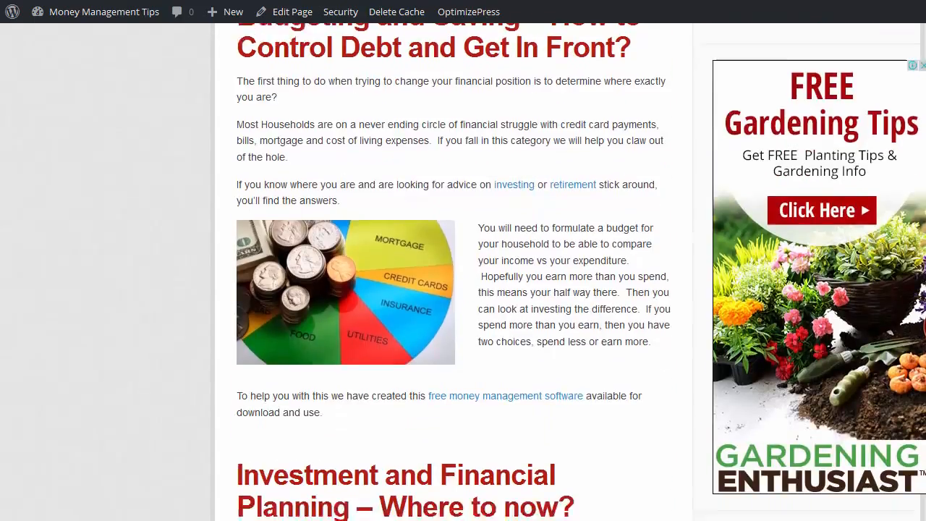
scroll(463, 289, "down", 9)
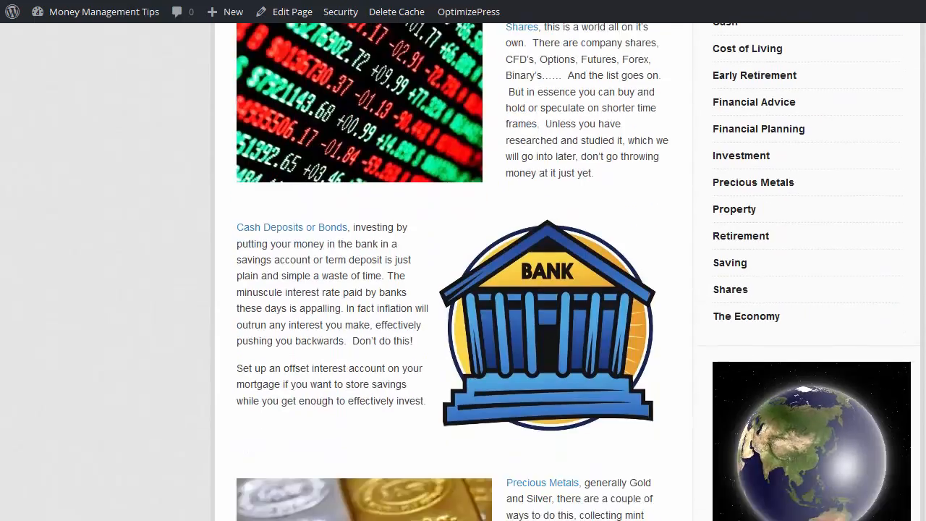
scroll(463, 289, "up", 5)
scroll(463, 289, "up", 20)
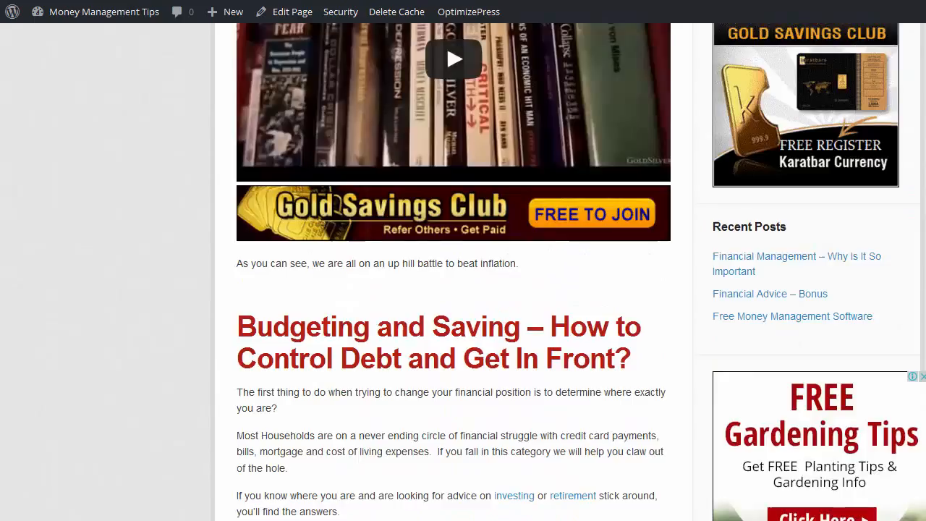
scroll(427, 108, "up", 5)
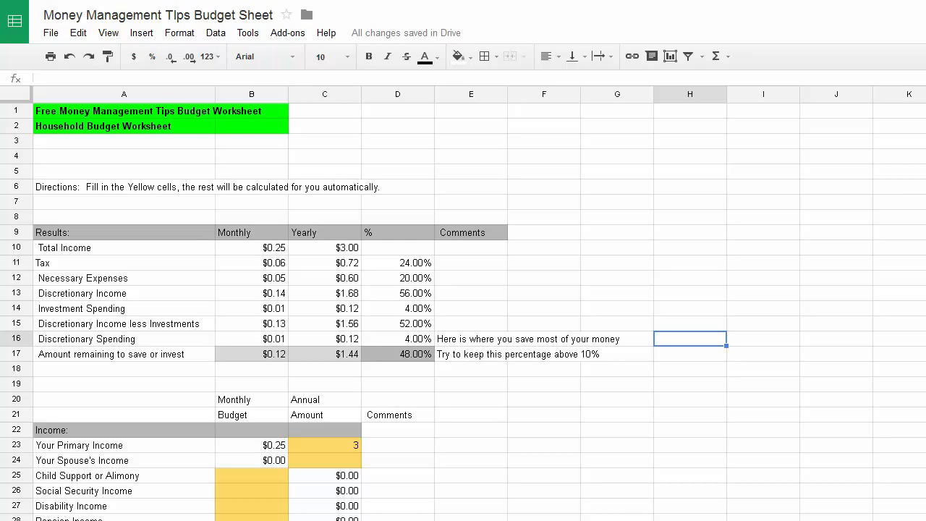
key("ctrl+t")
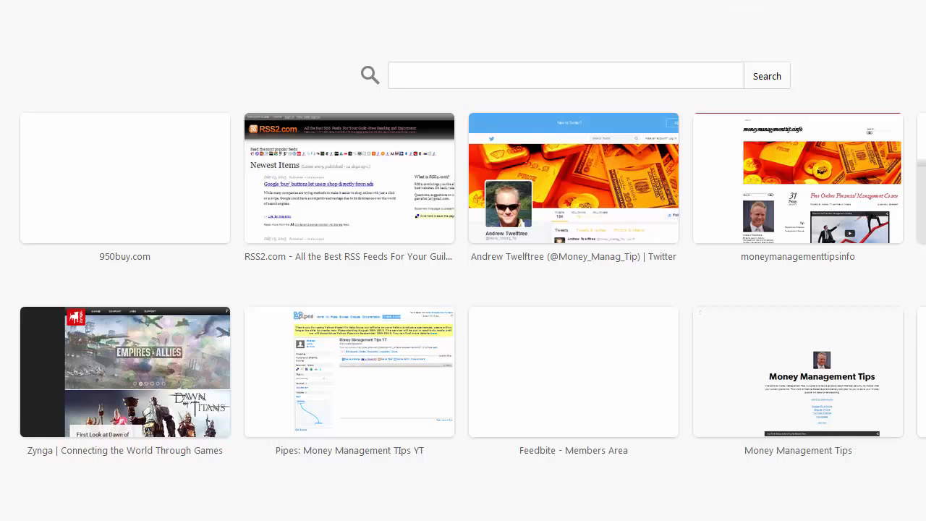
Go to gmail.com and take the browser out of full-screen view
type("gmail")
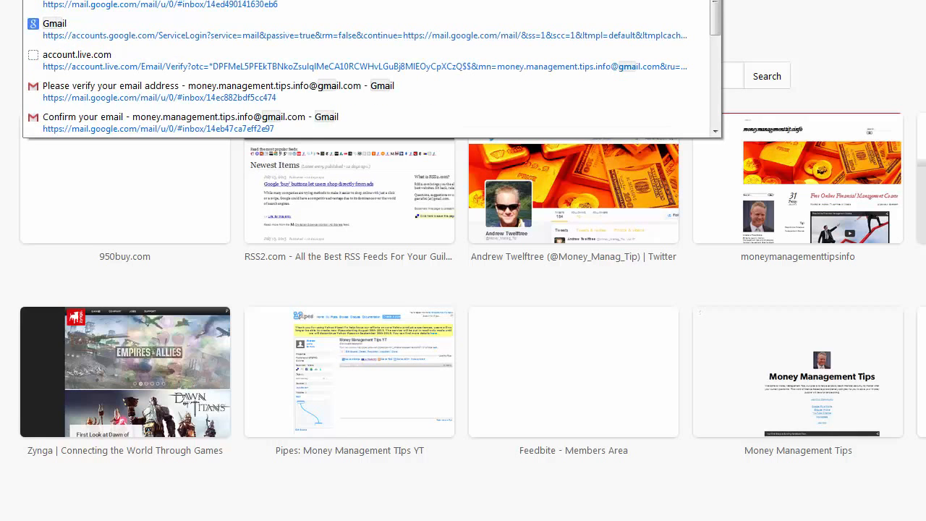
type(".com")
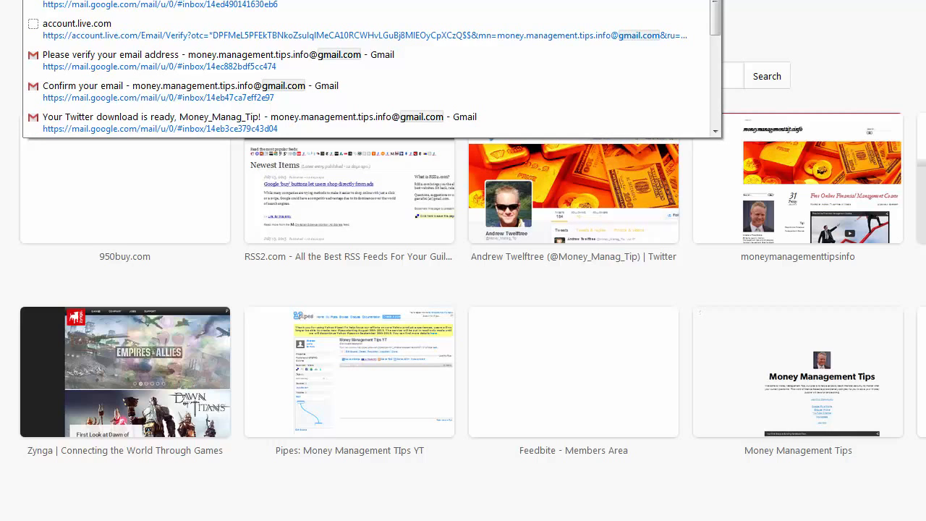
key("Return")
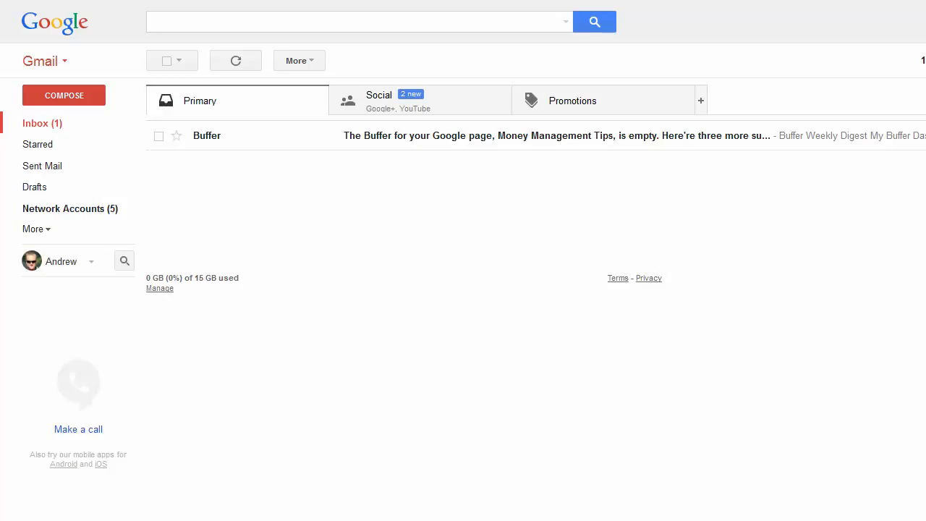
key("F11")
left_click_drag(641, 115, 635, 138)
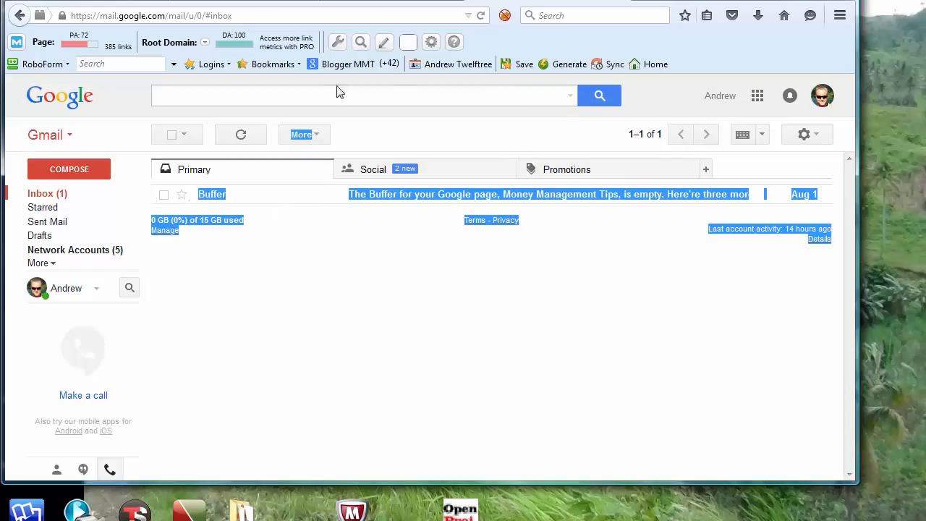
Launch Google Drive from the Google apps menu in Gmail
left_click(756, 99)
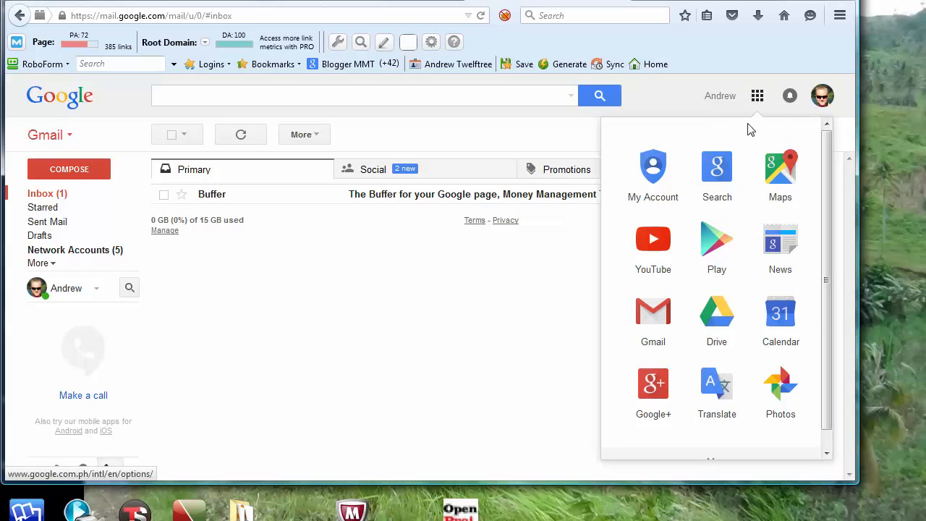
left_click(719, 324)
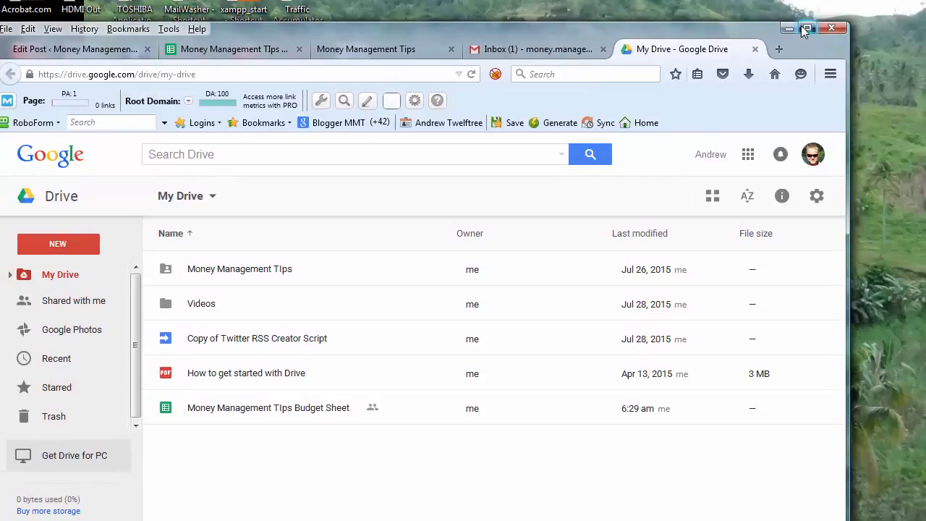
Maximise the browser and cycle back through the tabs to the budget spreadsheet
left_click(804, 29)
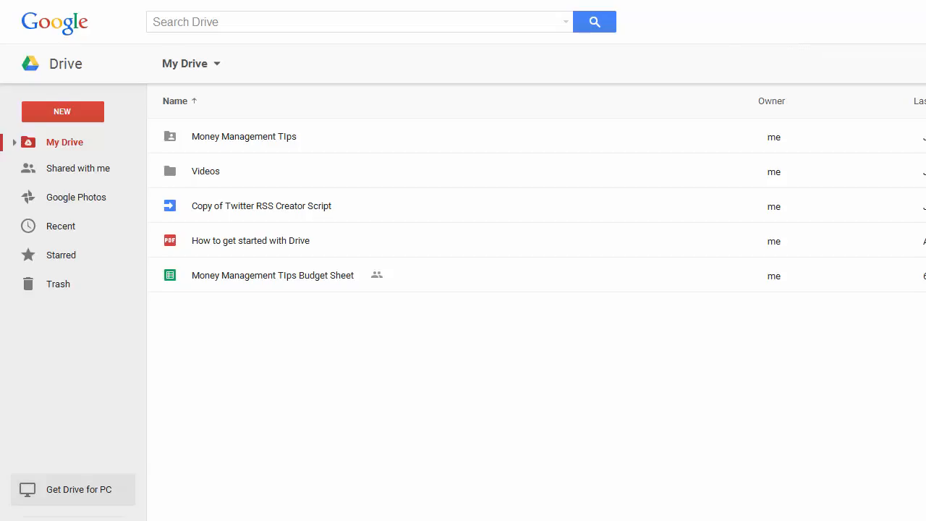
key("ctrl+shift+Tab")
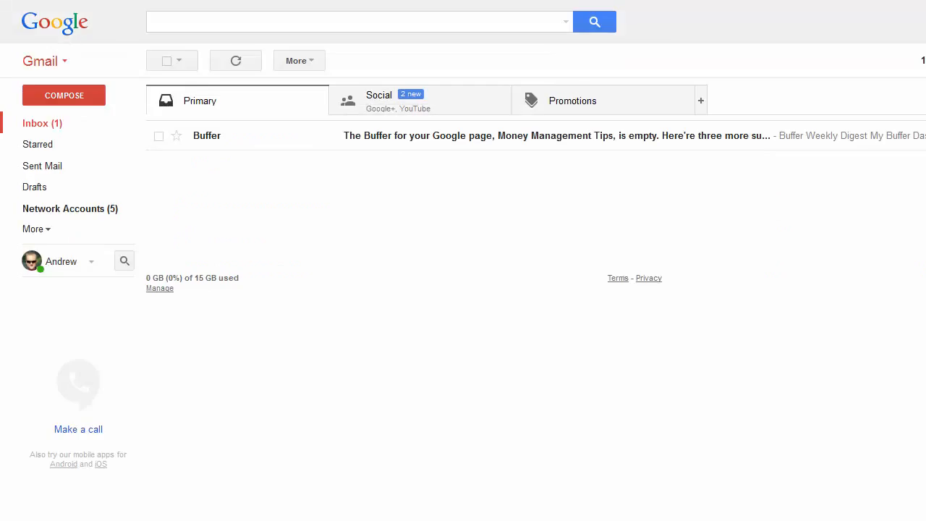
key("ctrl+shift+Tab")
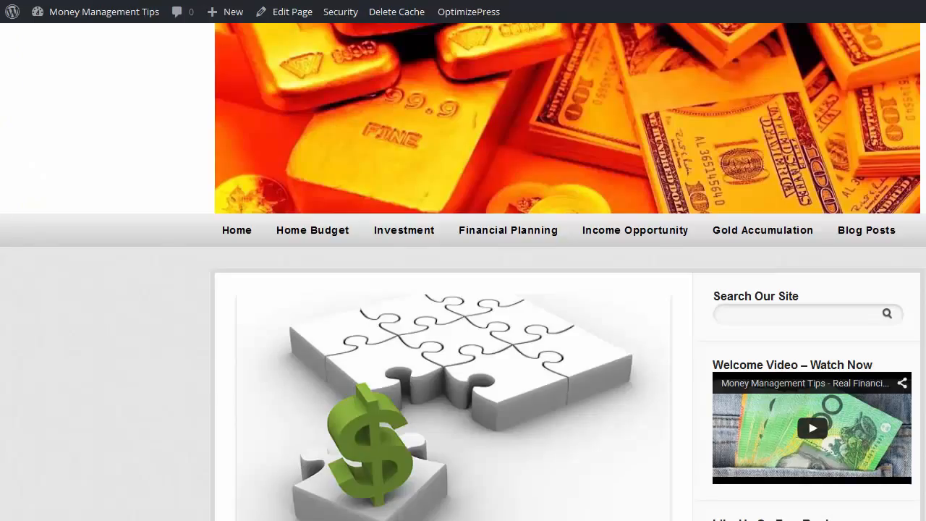
key("ctrl+shift+Tab")
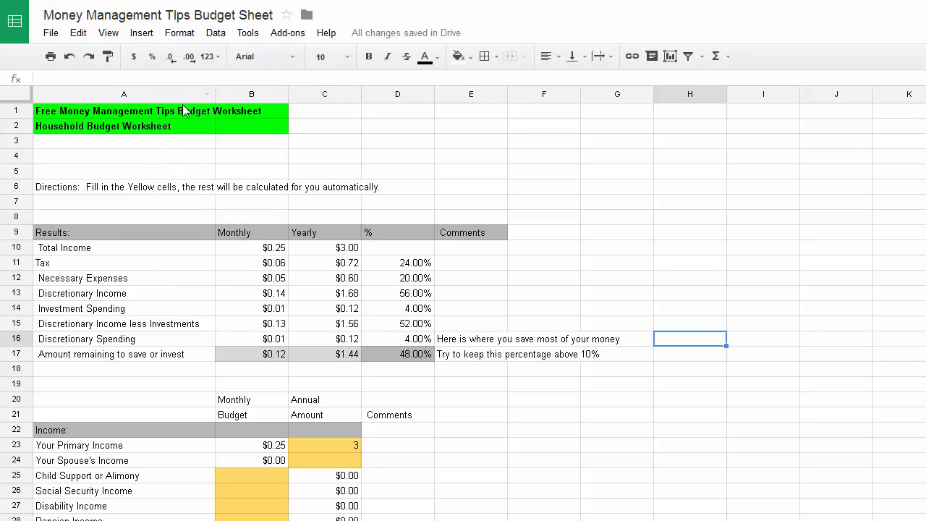
Make a copy of the budget spreadsheet named with the client's name
left_click(51, 34)
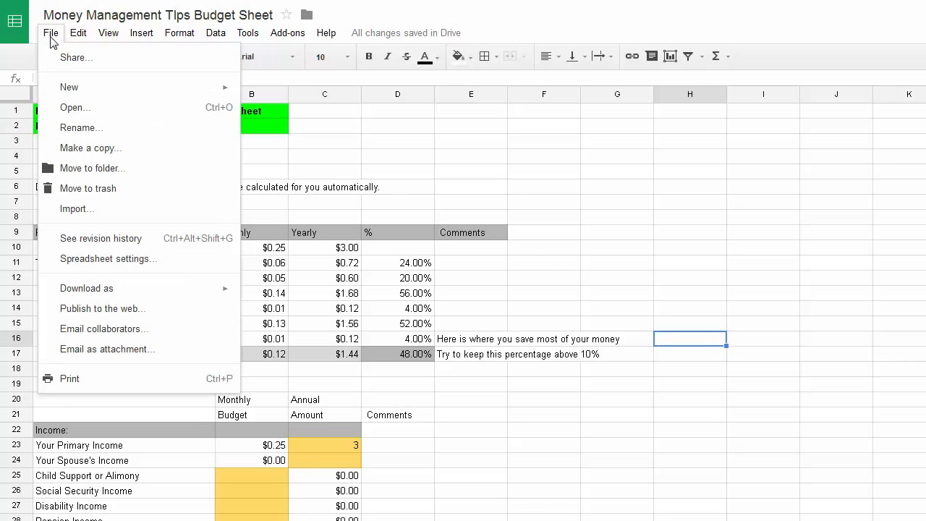
left_click(93, 154)
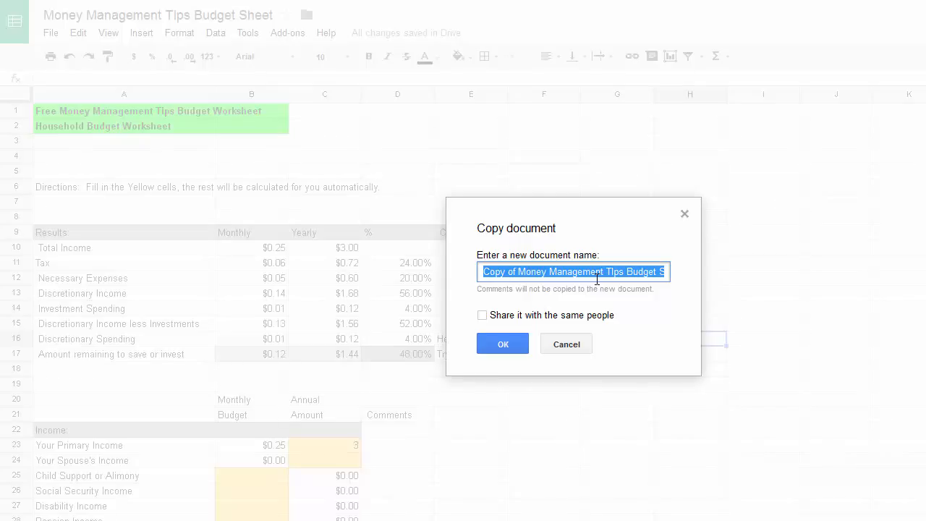
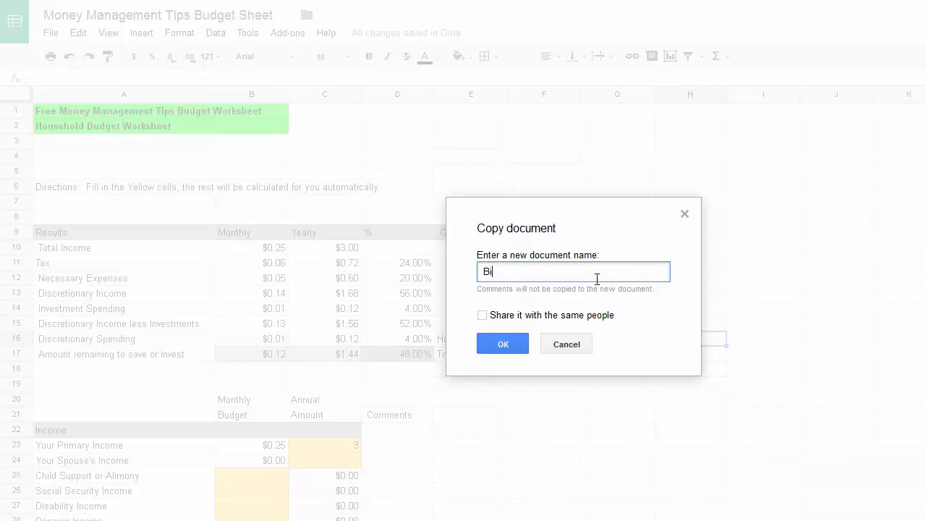
left_click(502, 346)
left_click(502, 346)
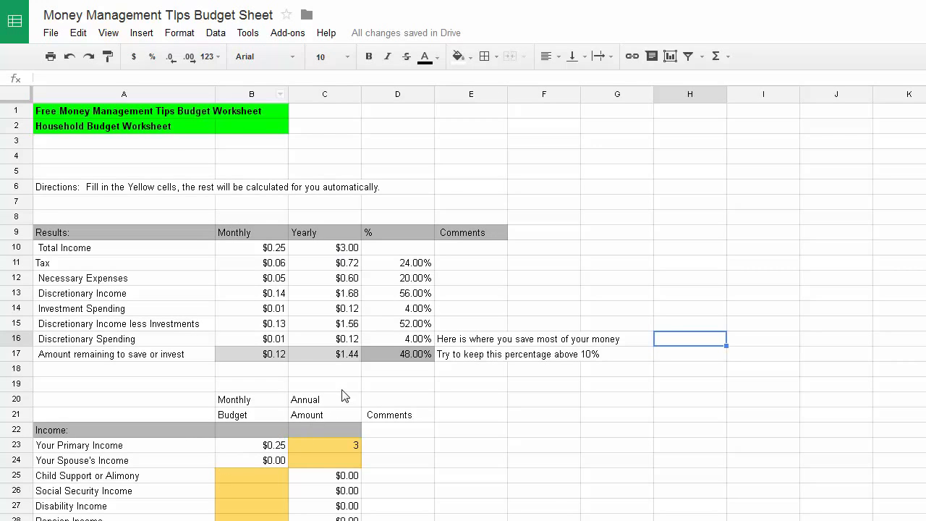
Scroll through the budget's income and expense rows, including payroll taxes and rent
scroll(340, 391, "down", 3)
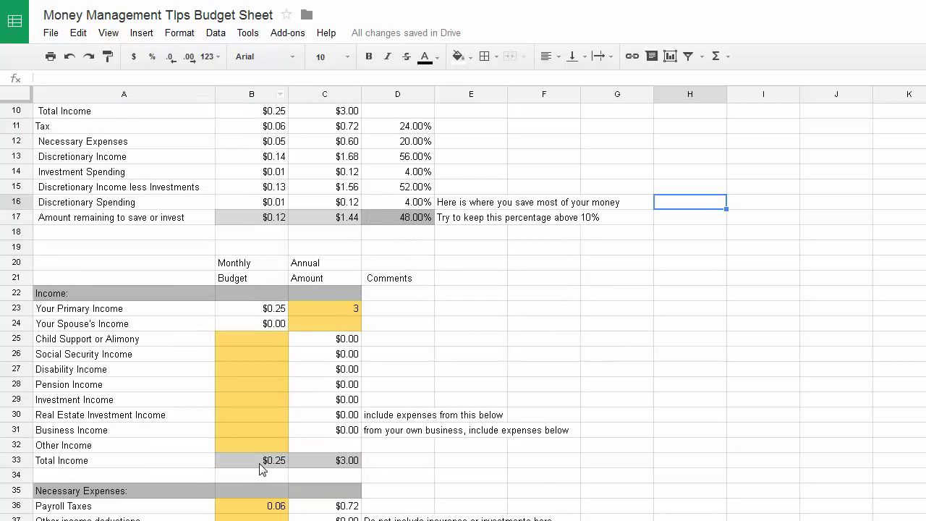
scroll(293, 504, "down", 5)
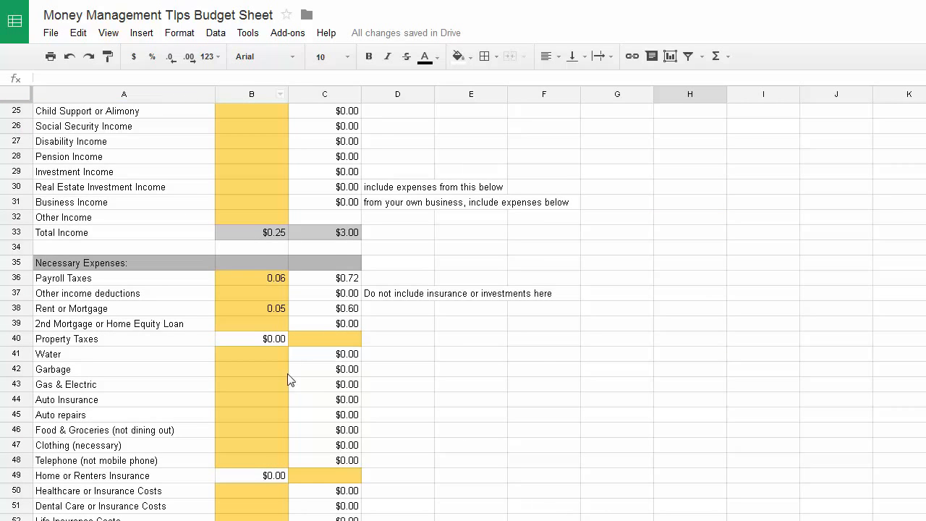
scroll(353, 370, "up", 8)
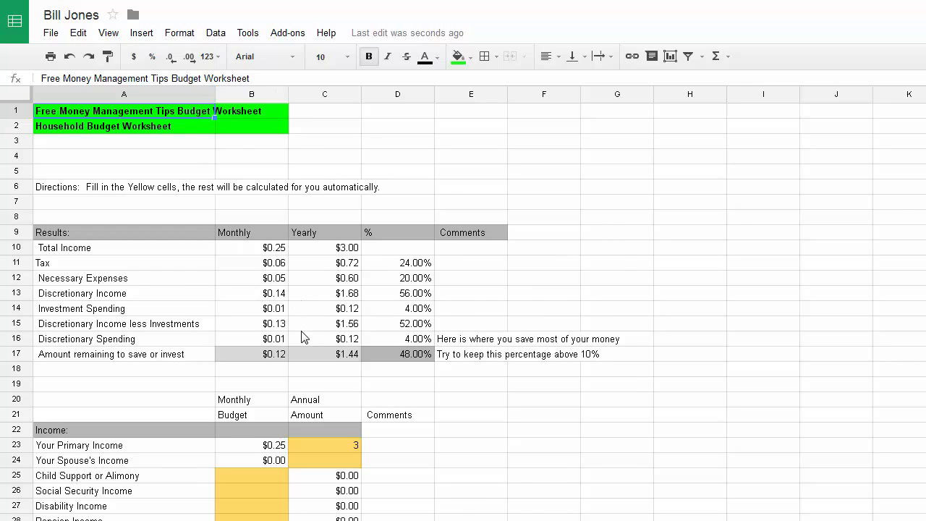
Enter annual incomes of 80000 in C23 and 15000 in C24 for the spouse
scroll(304, 326, "down", 5)
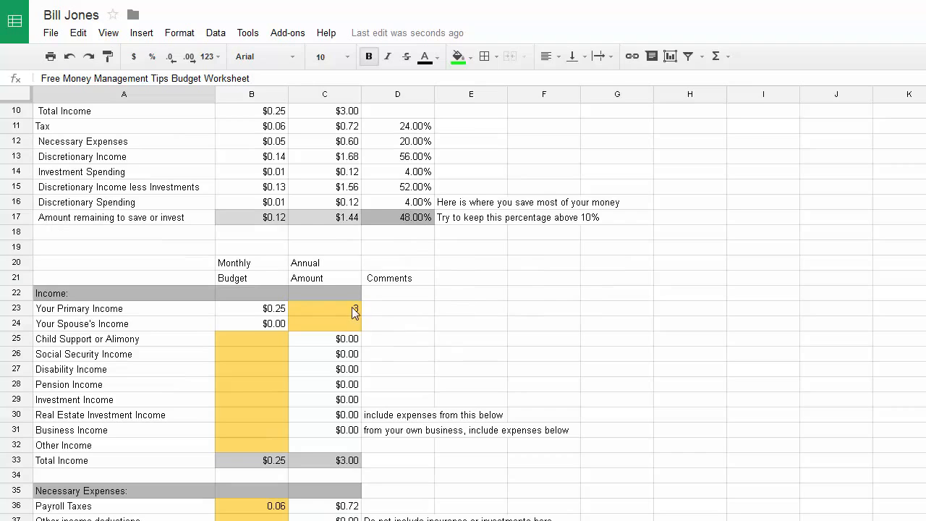
left_click(330, 308)
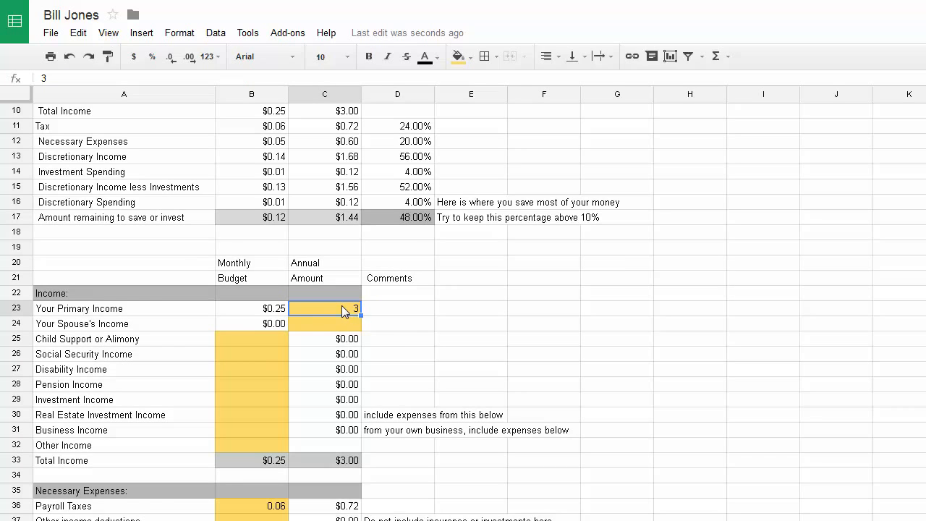
type("80000")
left_click(446, 341)
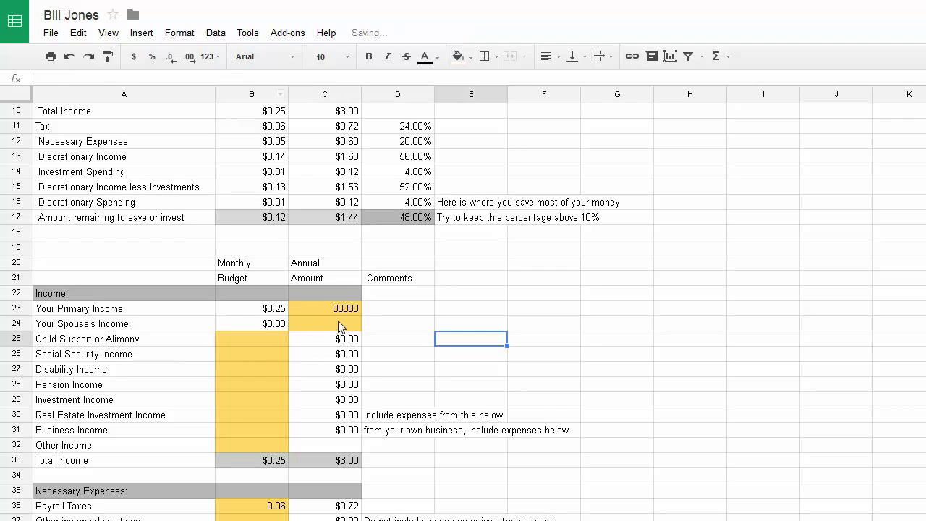
left_click(339, 325)
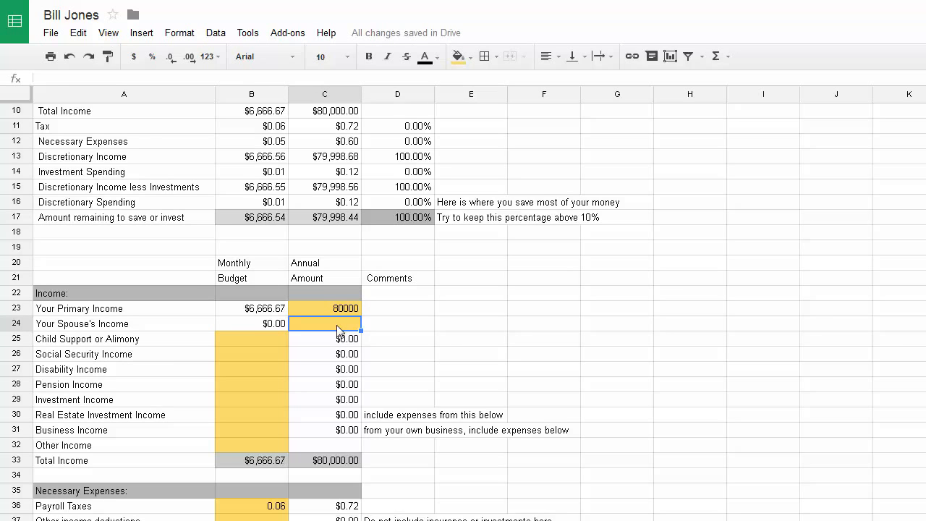
type("100")
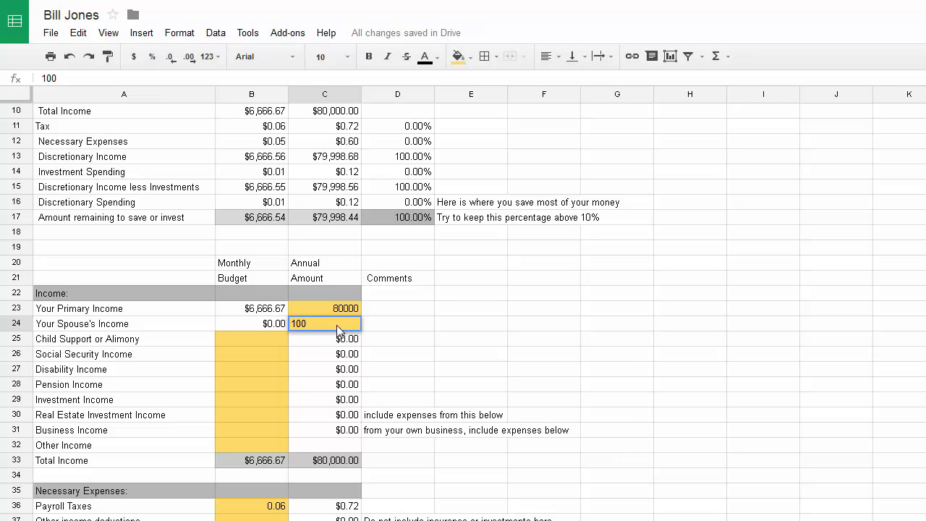
key("BackSpace")
key("BackSpace")
type("5000")
key("Return")
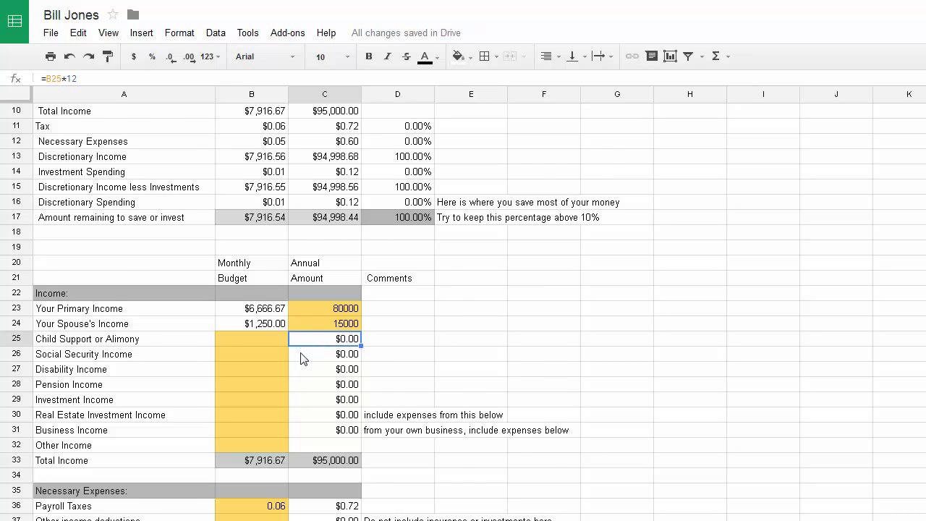
scroll(302, 359, "down", 1)
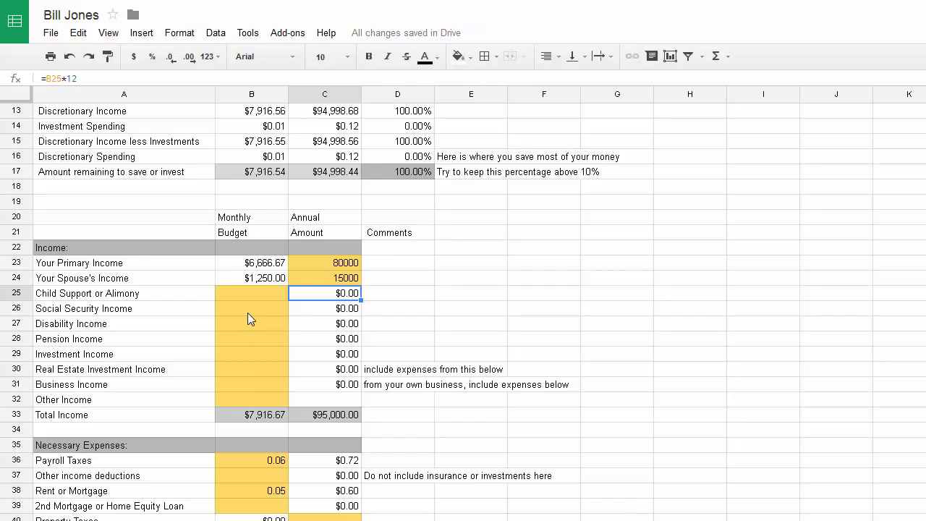
left_click(250, 358)
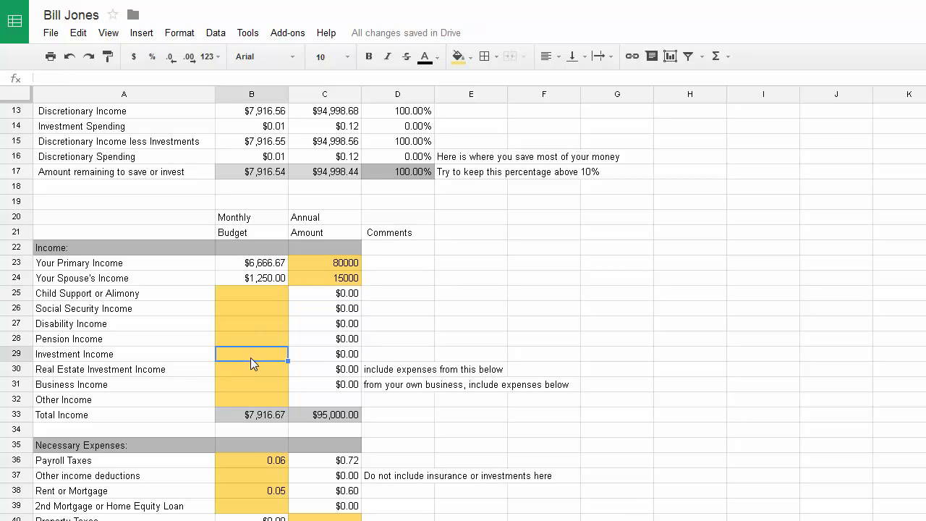
left_click(391, 354)
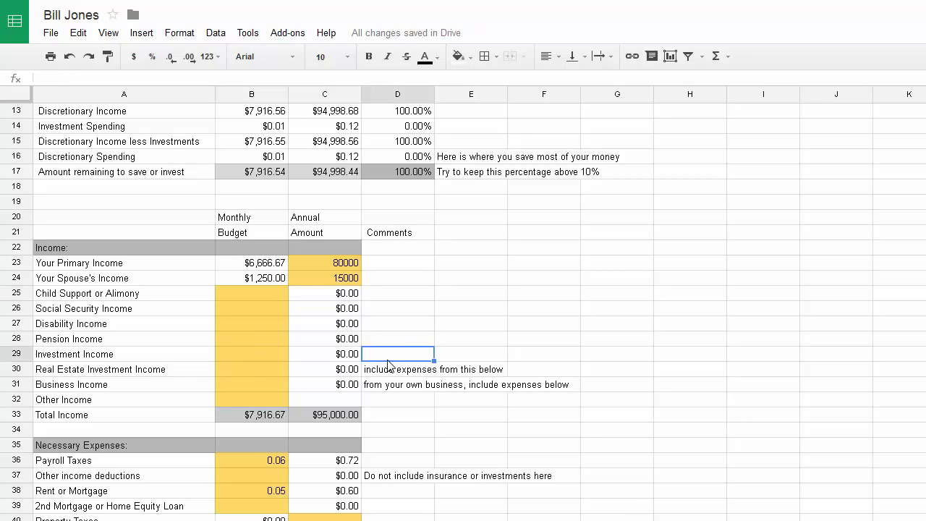
left_click(94, 358)
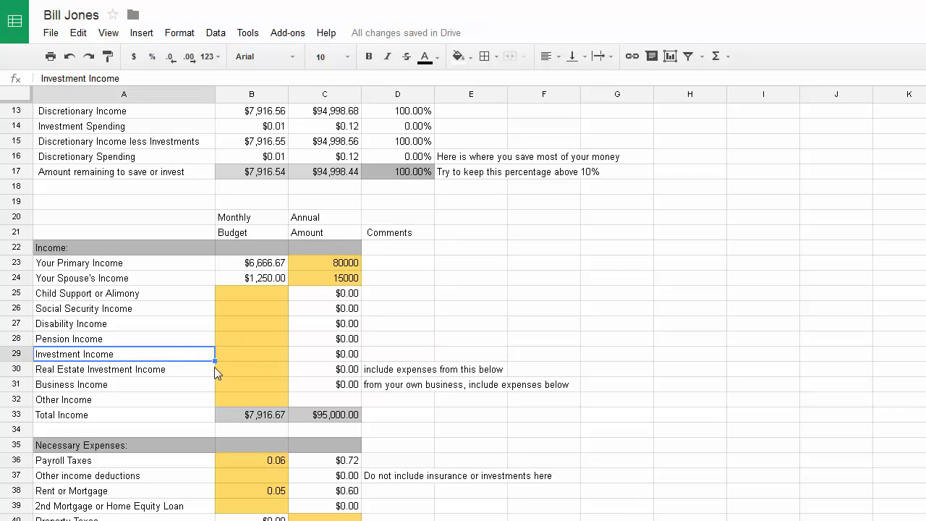
left_click(260, 355)
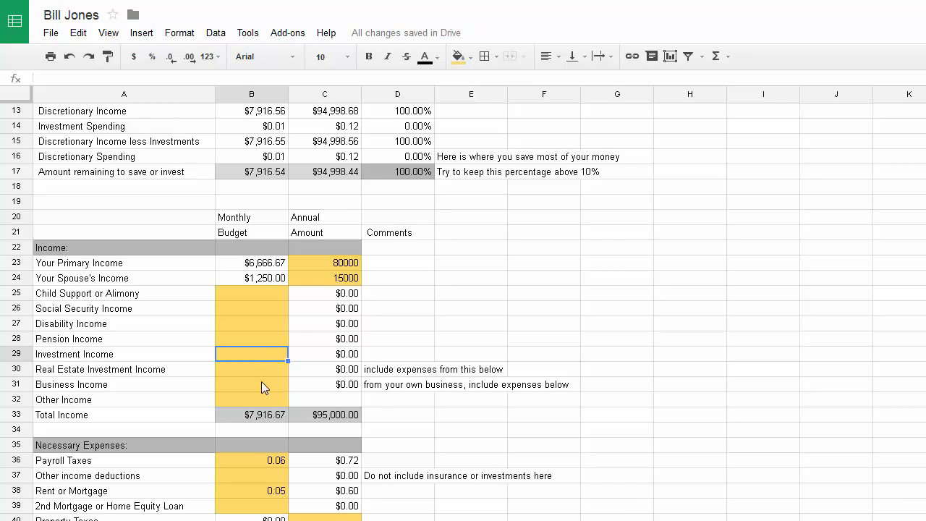
left_click(256, 389)
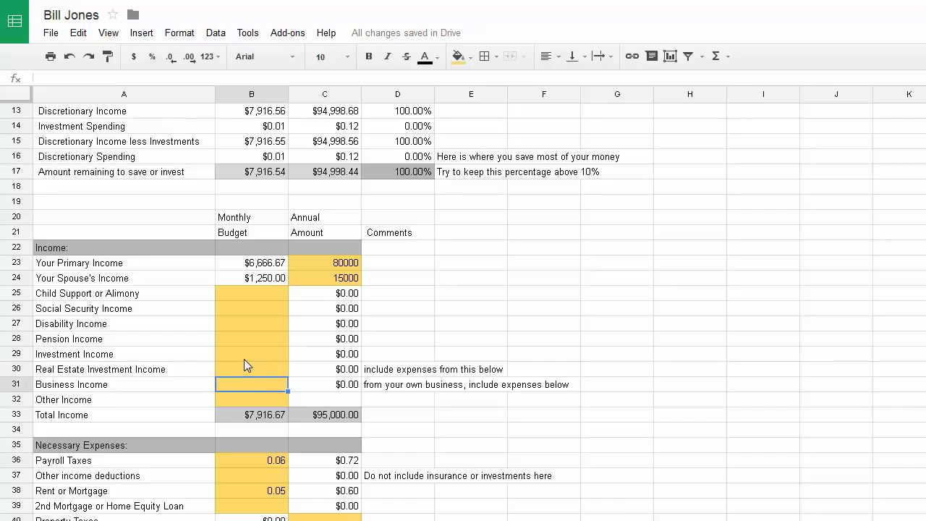
left_click(245, 359)
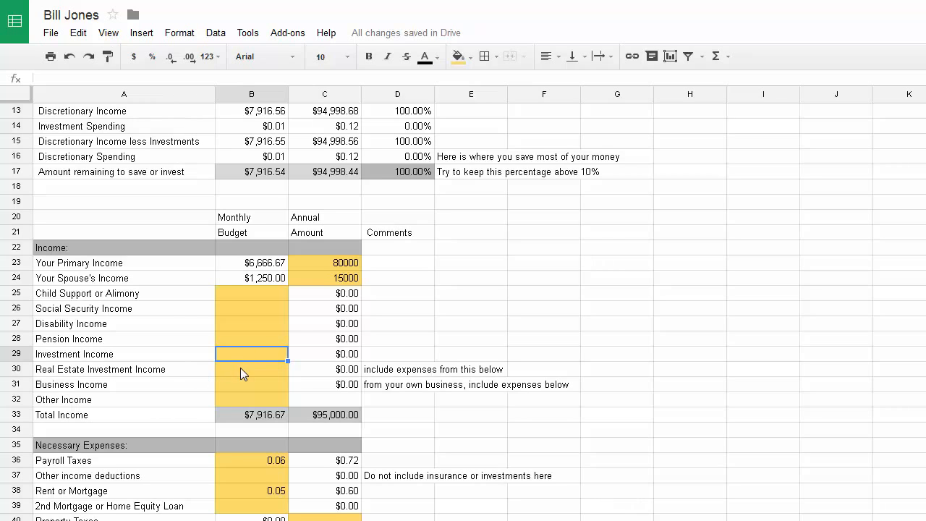
left_click(247, 372)
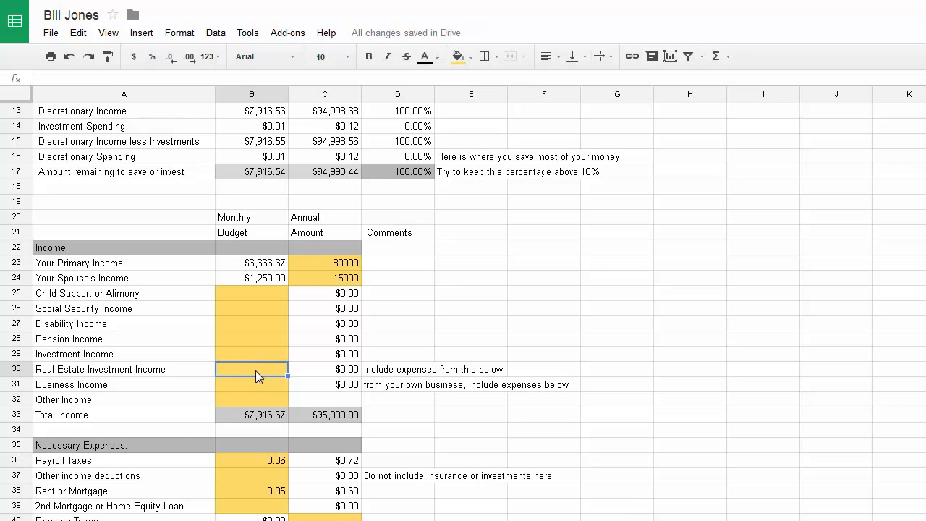
Check the Investment and Business Income rows and read the business income note
scroll(256, 383, "down", 3)
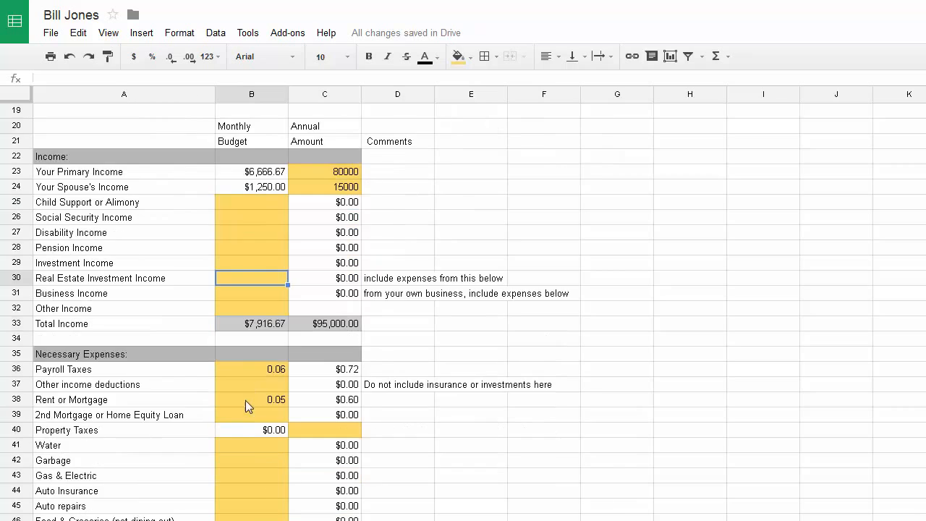
scroll(225, 423, "up", 2)
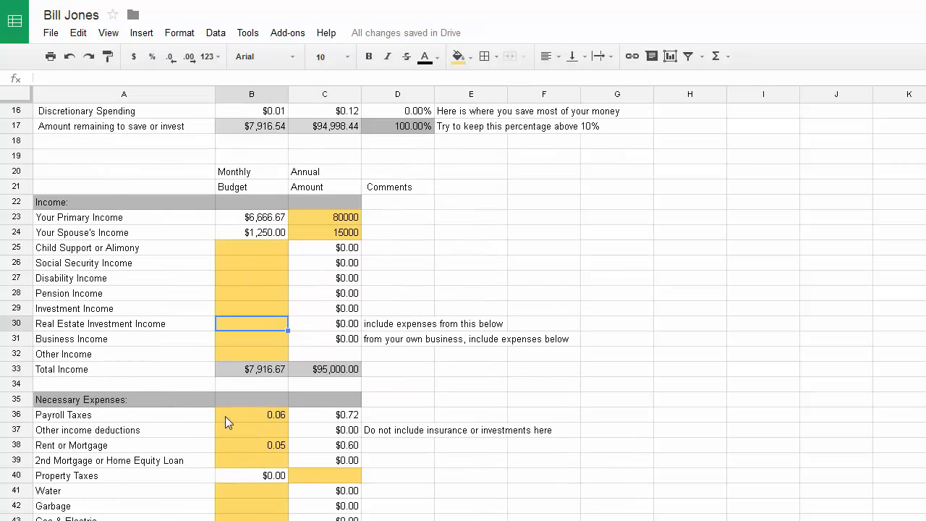
left_click(250, 344)
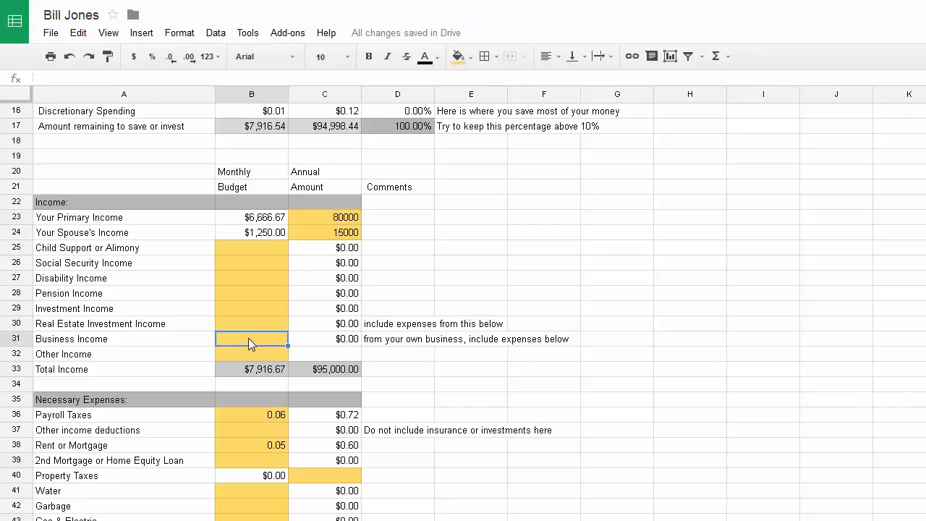
left_click(393, 346)
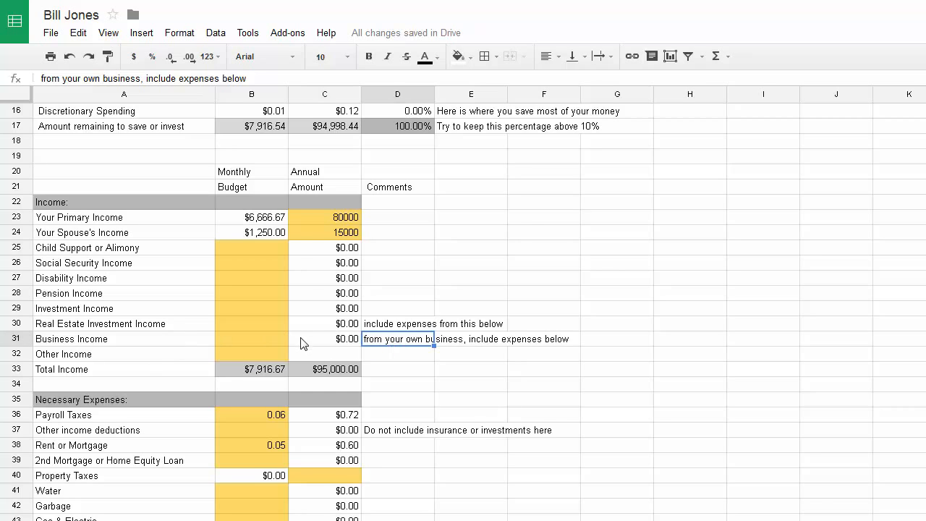
left_click(252, 345)
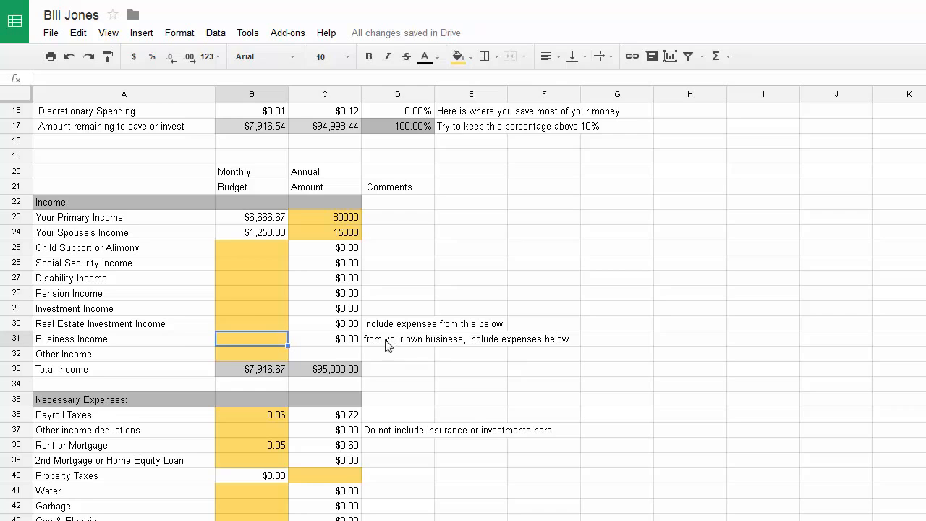
left_click(97, 345)
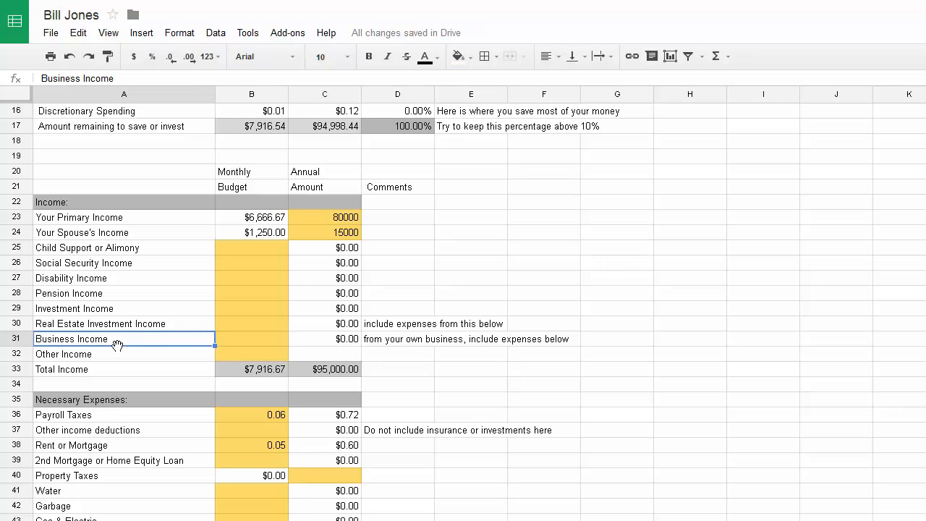
left_click(94, 311)
left_click(92, 344)
Enter monthly incomes of 21, 1200, 0 and 120 in B29 through B32
left_click(247, 312)
type("21")
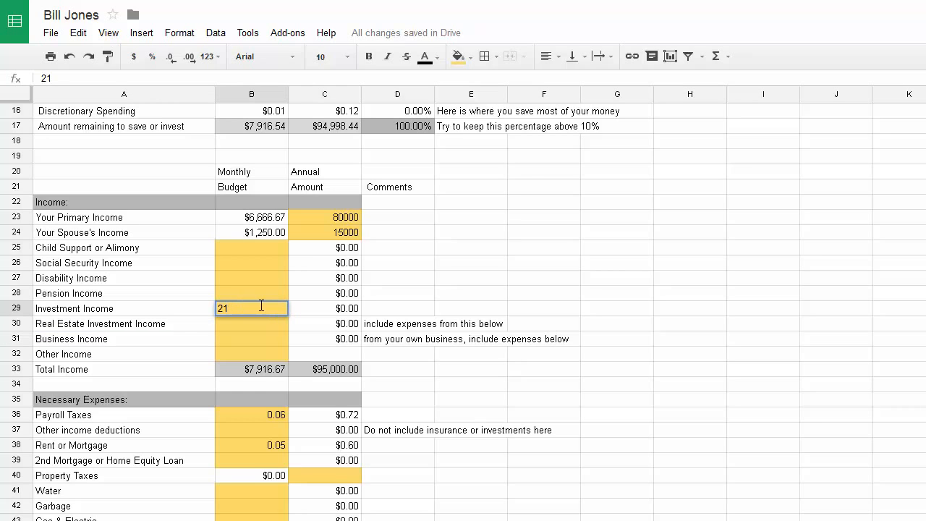
left_click(202, 342)
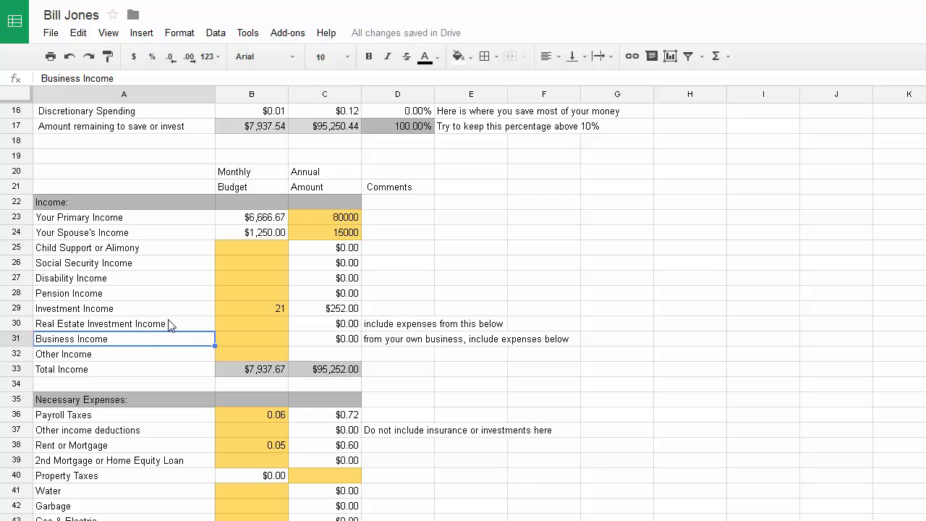
left_click(267, 326)
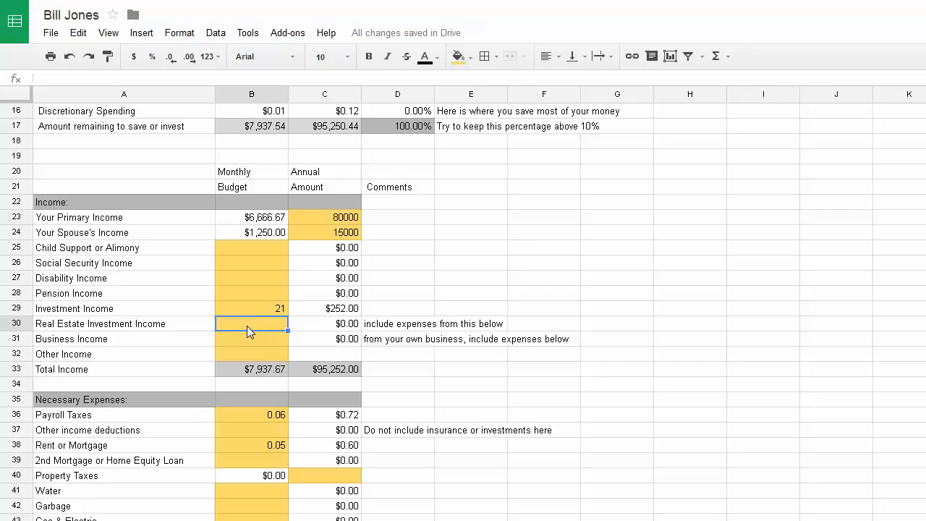
type("1200")
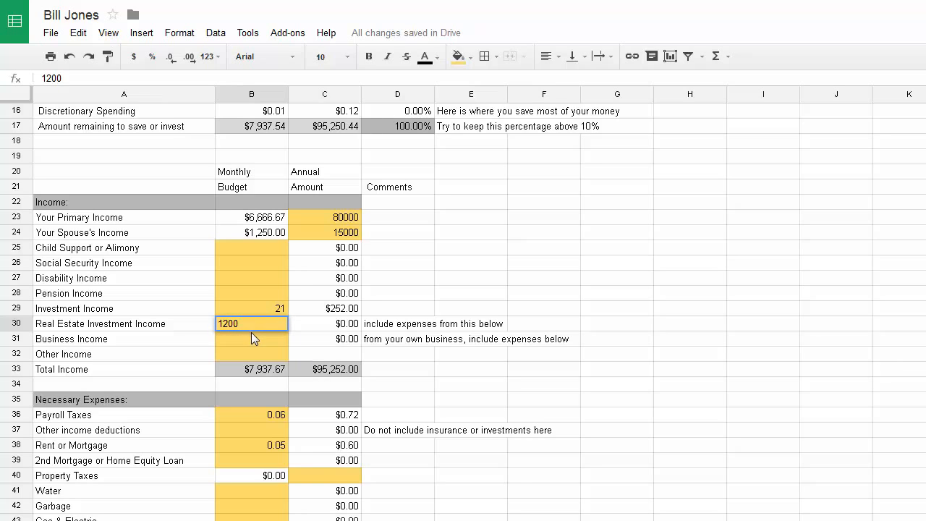
left_click(255, 340)
type("0")
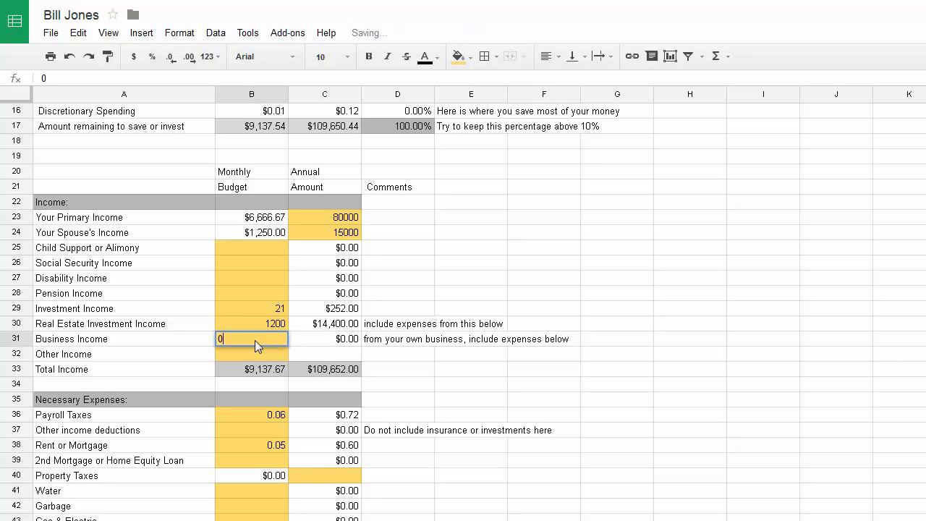
key("Return")
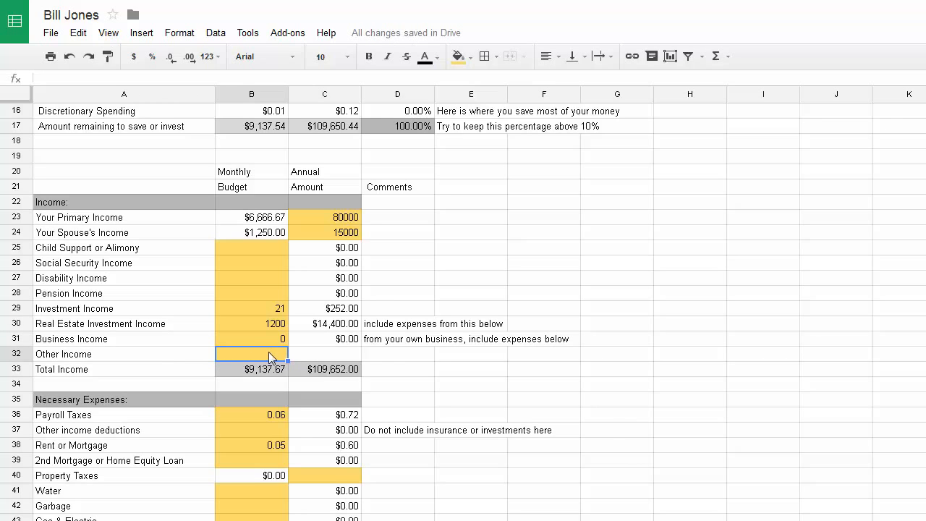
type("120")
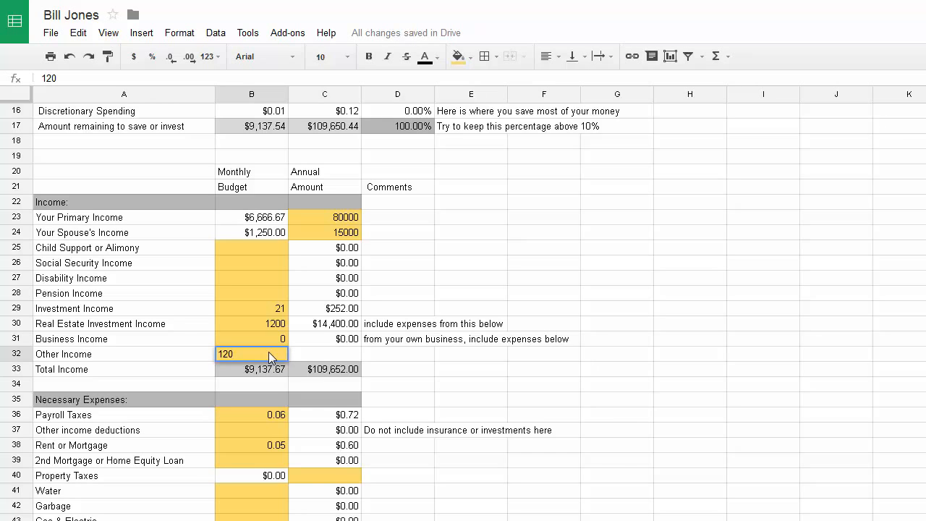
left_click(423, 373)
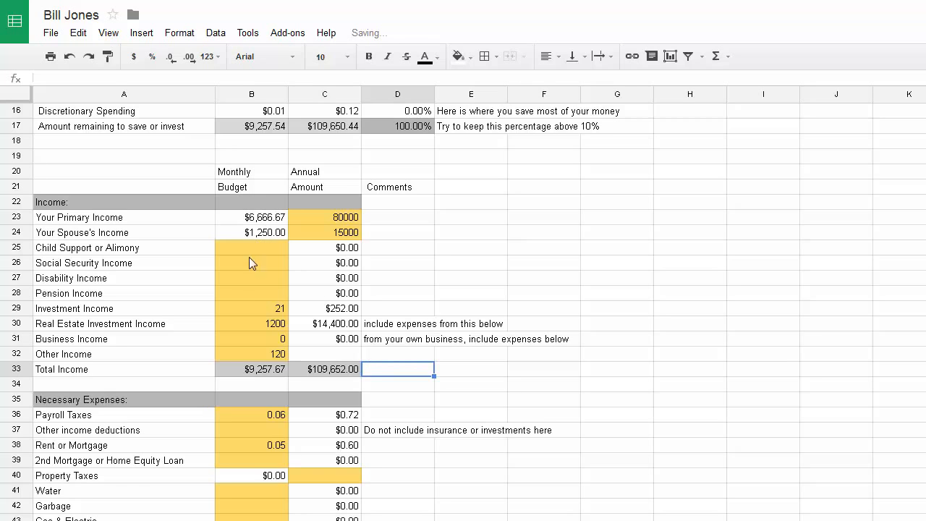
left_click(337, 351)
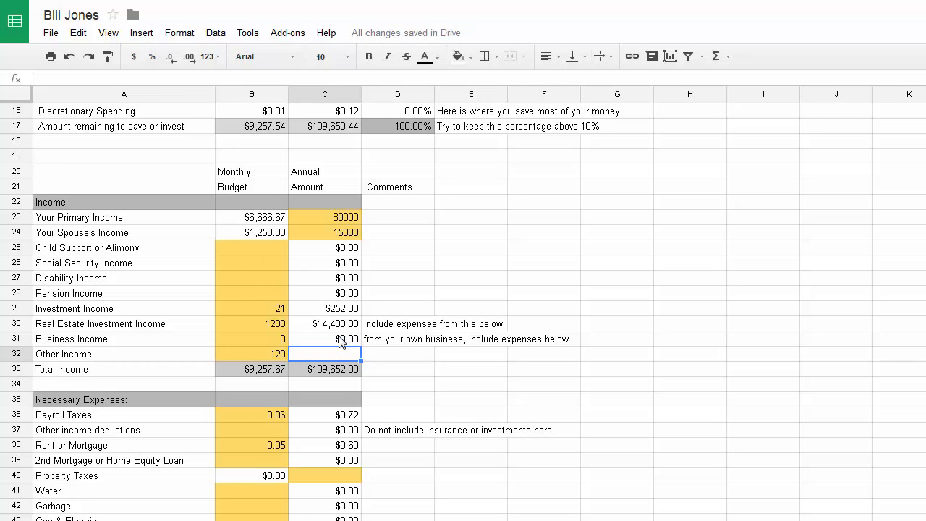
Copy the annual ×12 formula into C32 so Other Income yearly shows $1,440.00
left_click(341, 340)
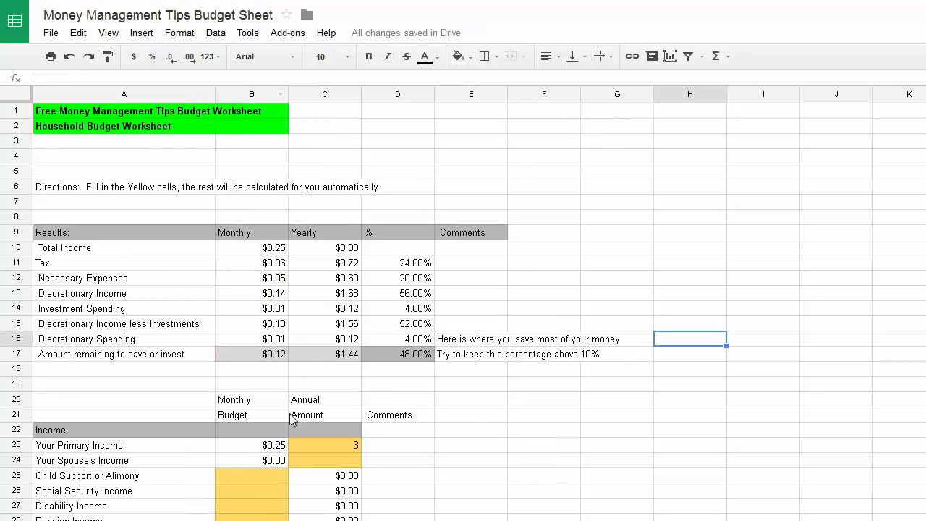
scroll(292, 418, "down", 5)
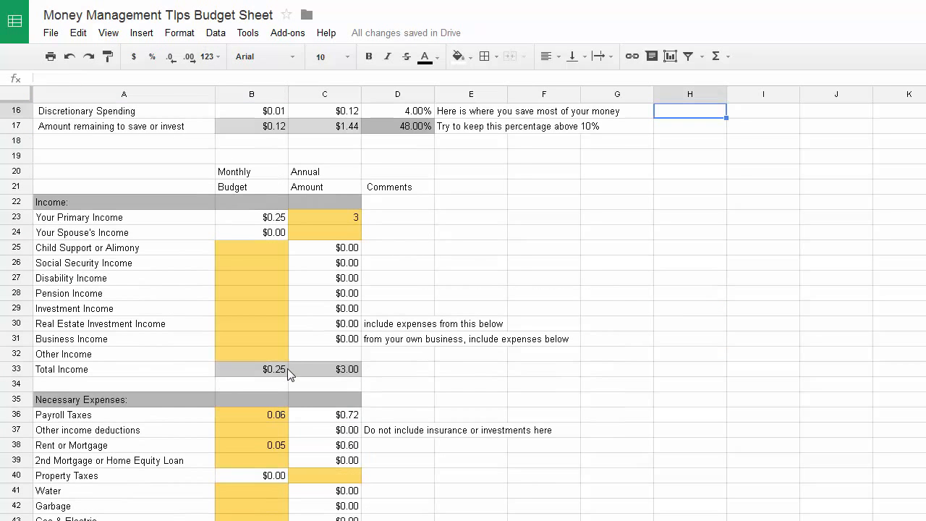
left_click(337, 340)
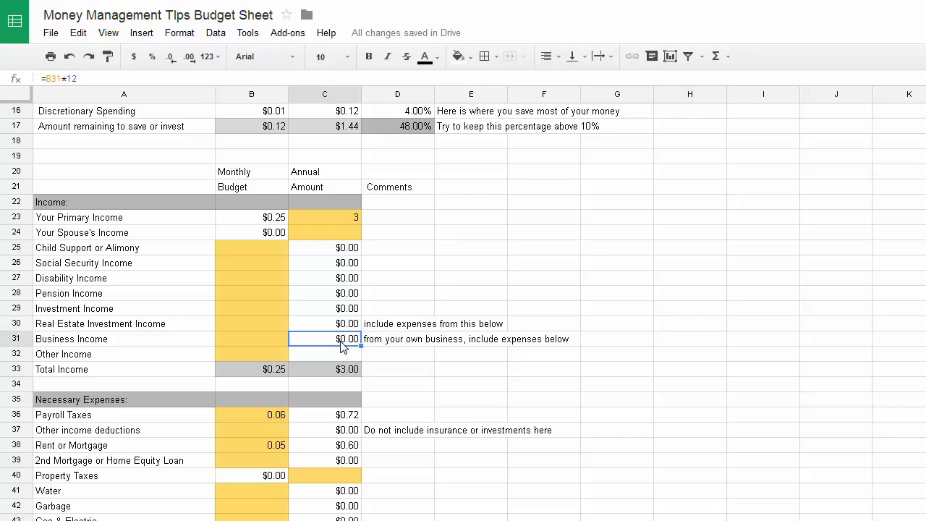
key("ctrl+c")
left_click(344, 354)
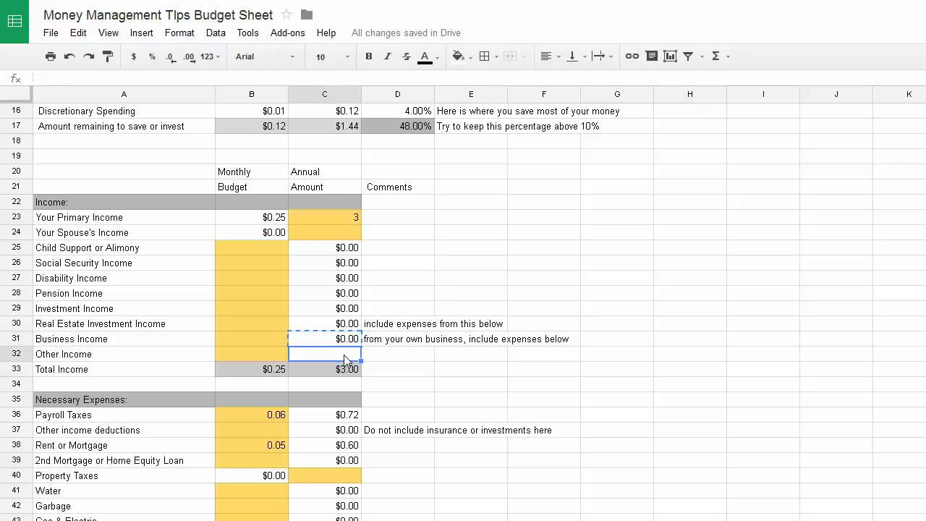
key("ctrl+v")
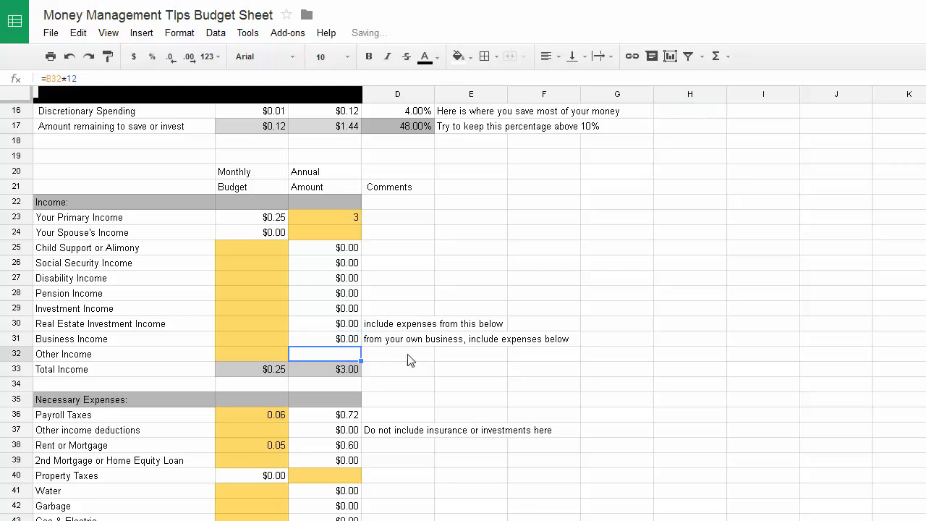
left_click(440, 295)
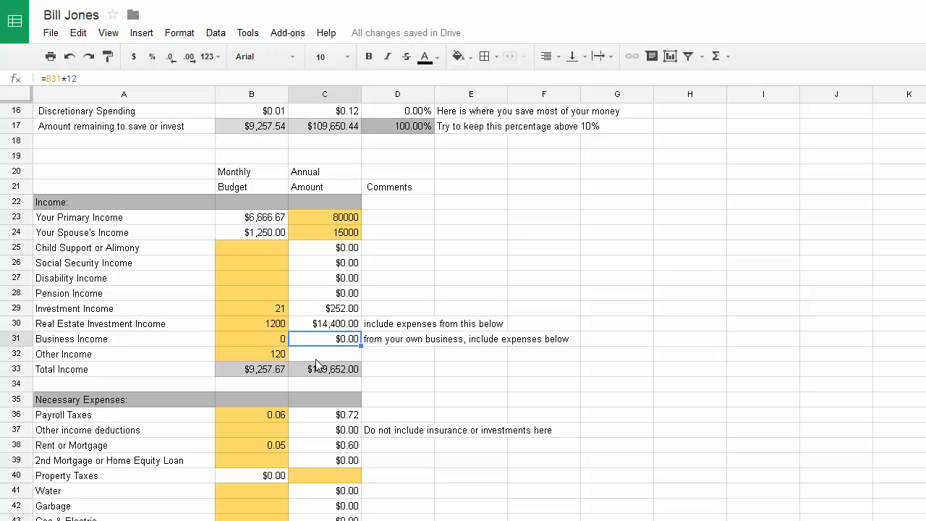
left_click(348, 311)
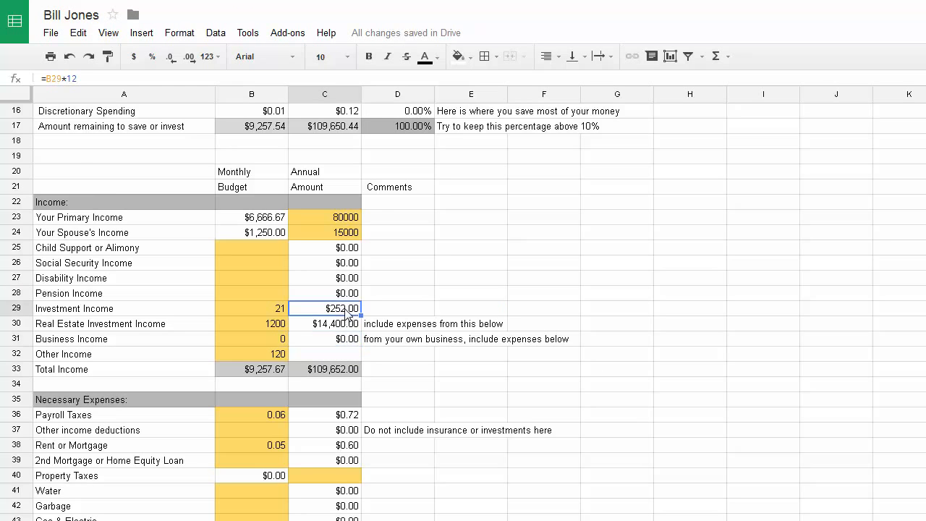
key("ctrl+c")
left_click(334, 355)
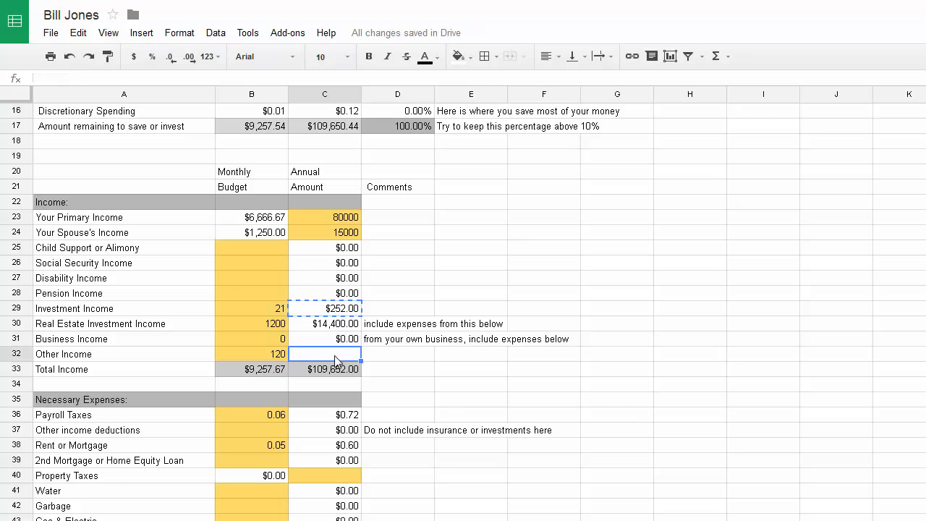
key("ctrl+v")
Try 28000, then =28000/12, as the Payroll Taxes monthly amount in B36
scroll(314, 209, "down", 2)
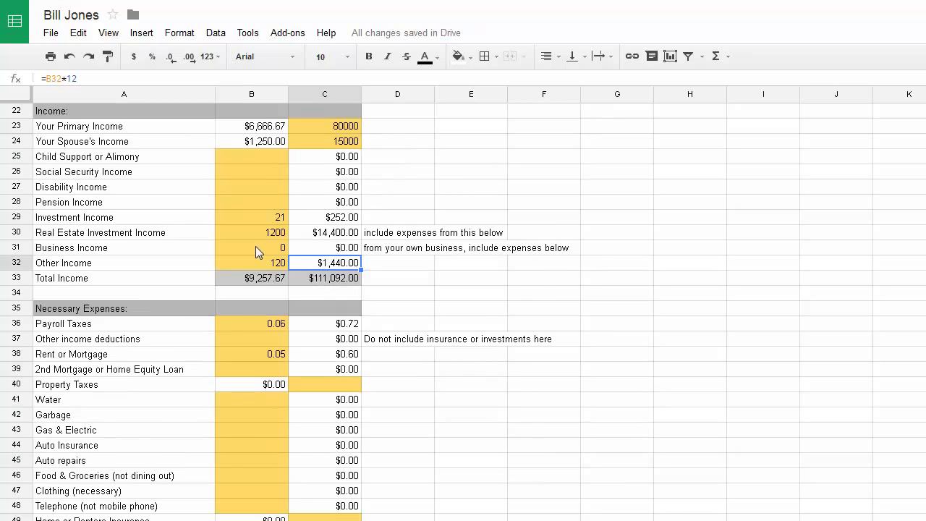
scroll(261, 252, "down", 1)
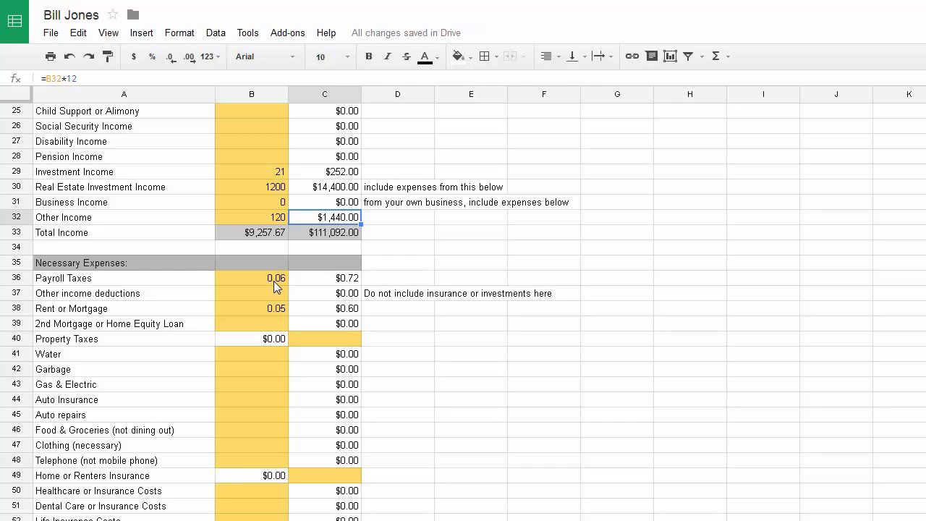
left_click(274, 282)
scroll(358, 174, "up", 2)
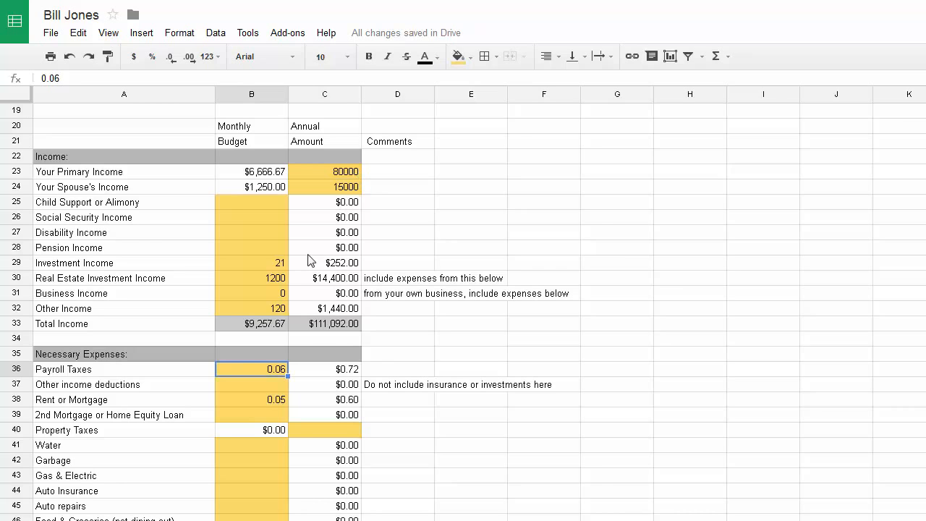
type("28000")
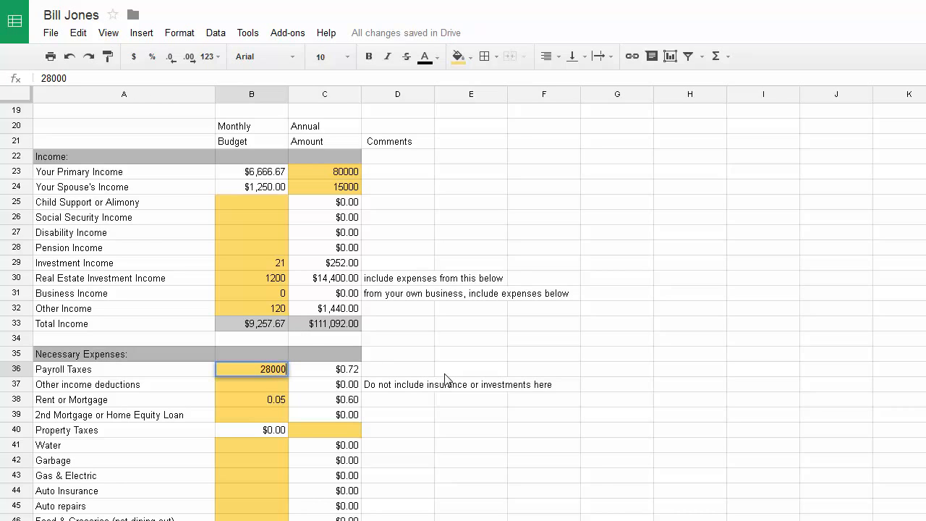
key("Return")
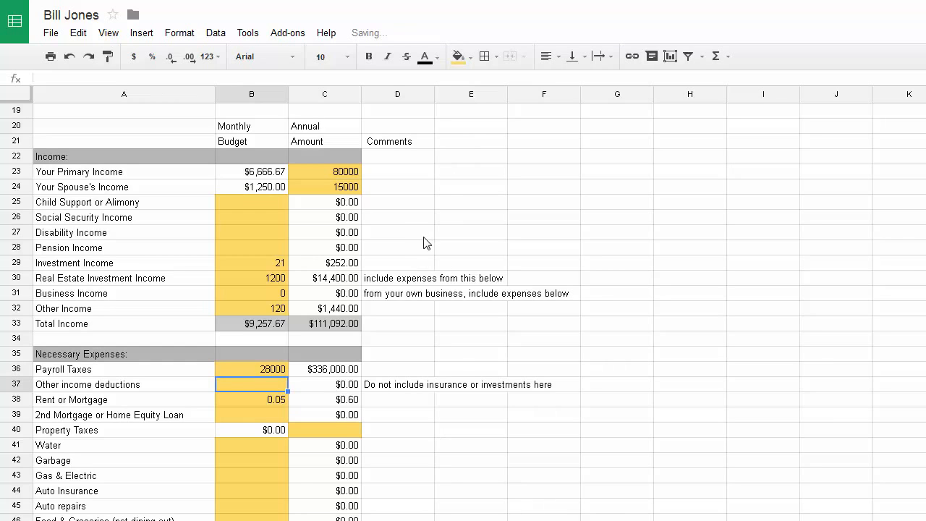
left_click(267, 370)
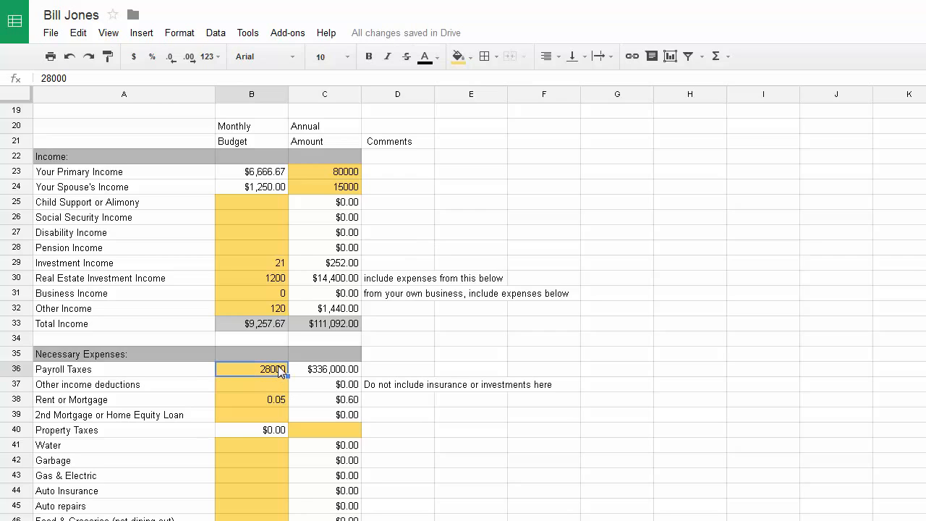
type("=28")
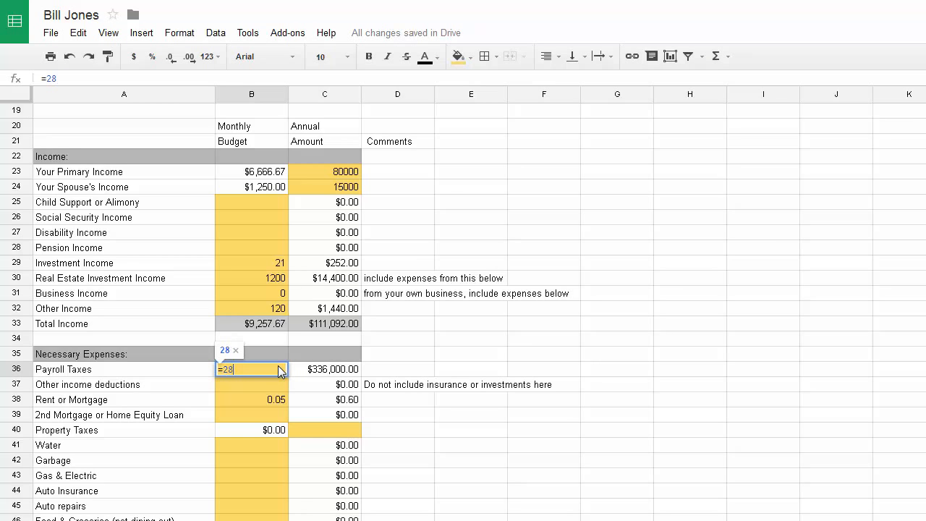
type("000/12")
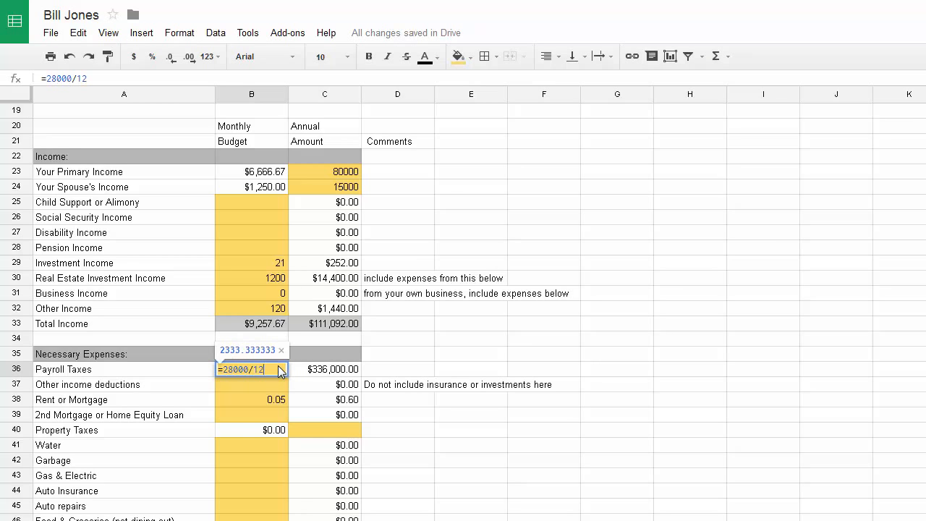
key("Return")
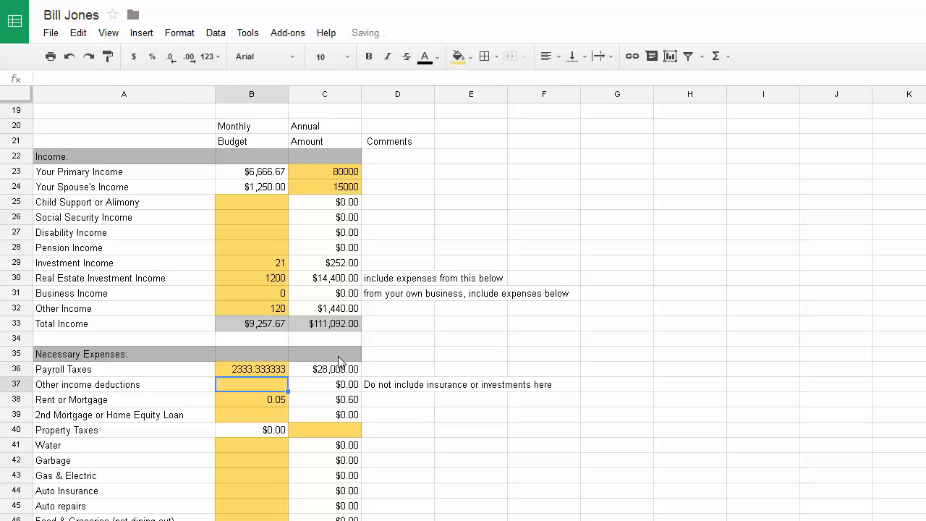
Change Payroll Taxes to 2300, then to 2500, and check the Results section
left_click(255, 371)
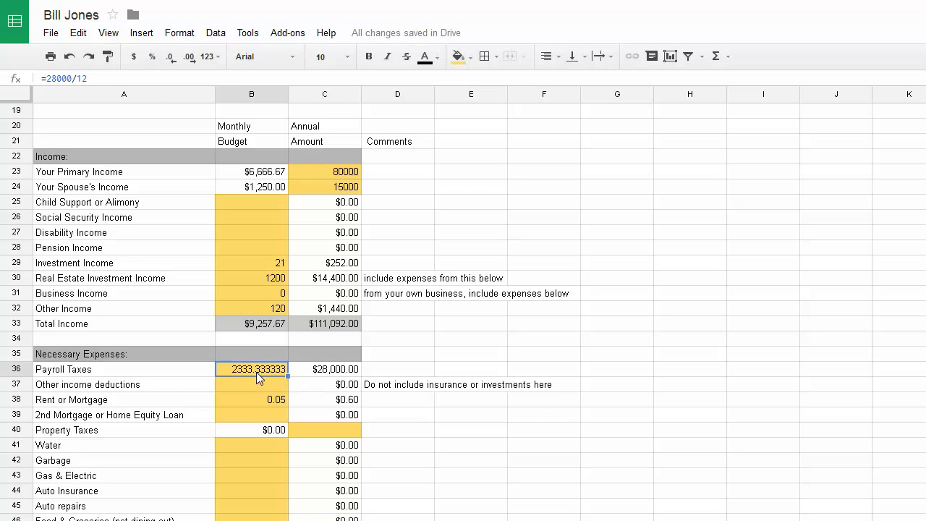
type("2300")
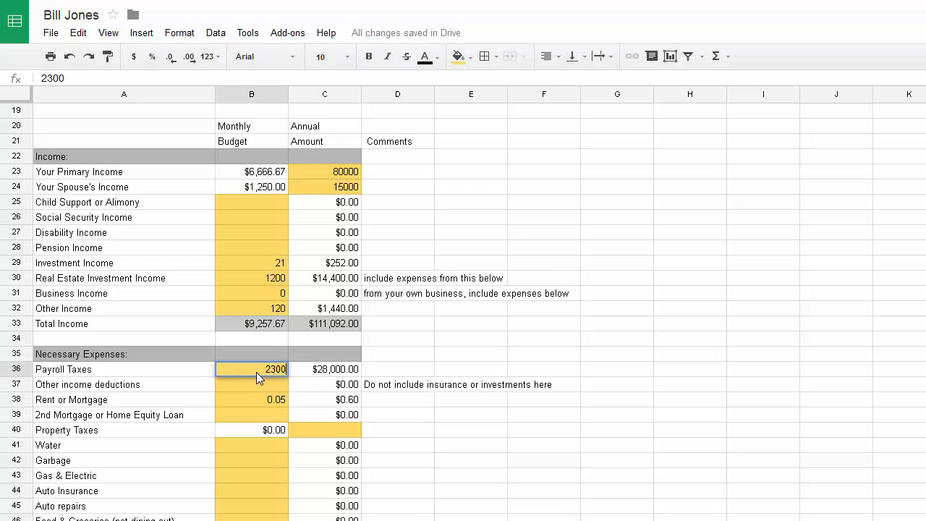
key("Return")
scroll(419, 261, "up", 6)
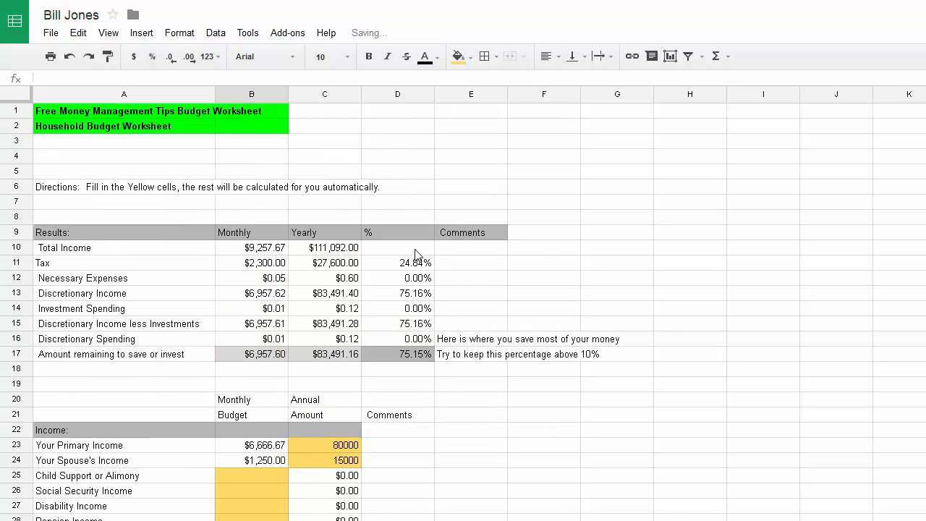
scroll(416, 282, "down", 7)
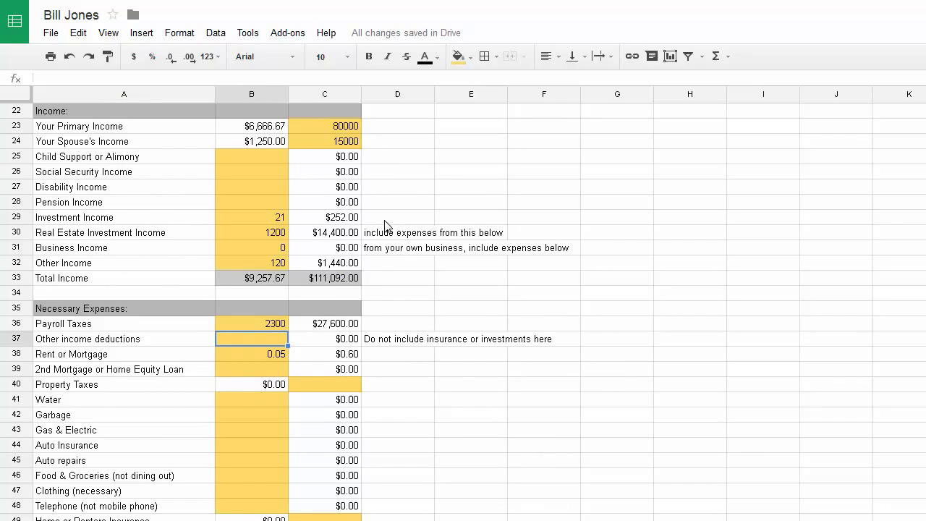
left_click(270, 324)
type("25000")
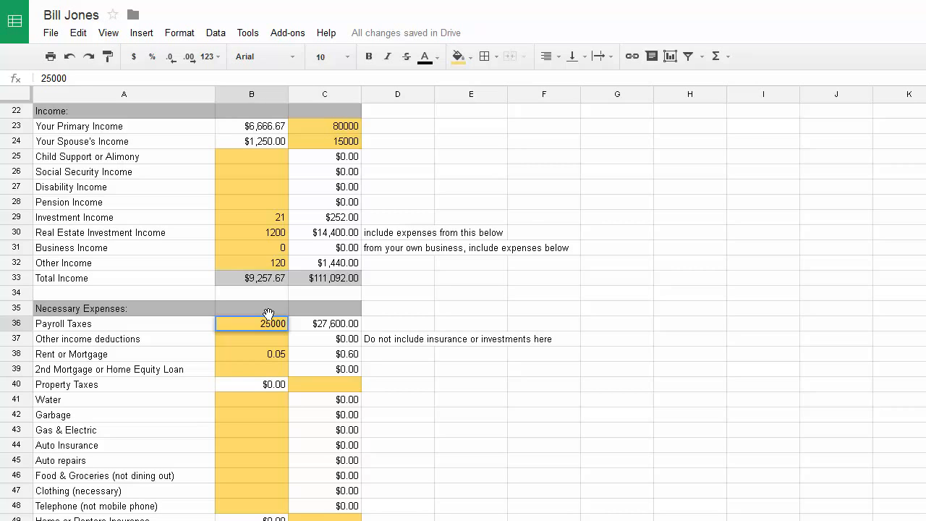
key("BackSpace")
key("Return")
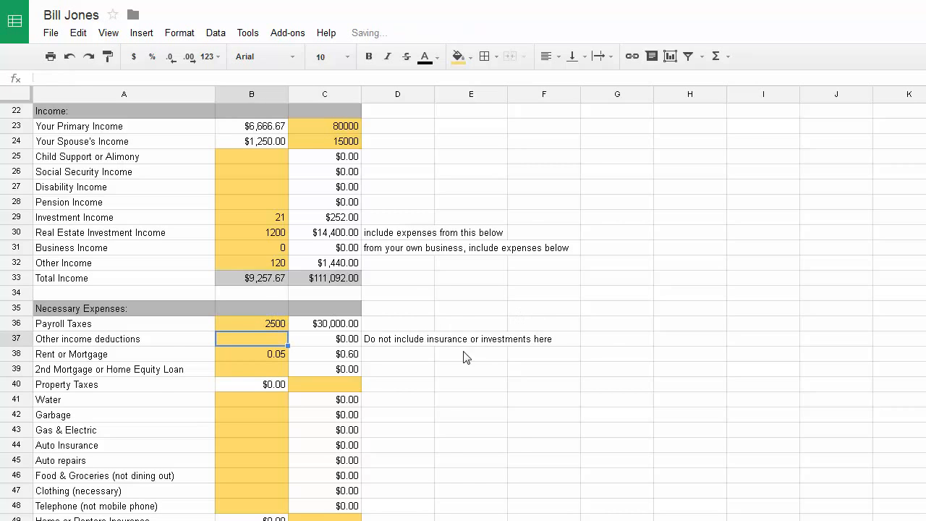
scroll(417, 296, "up", 7)
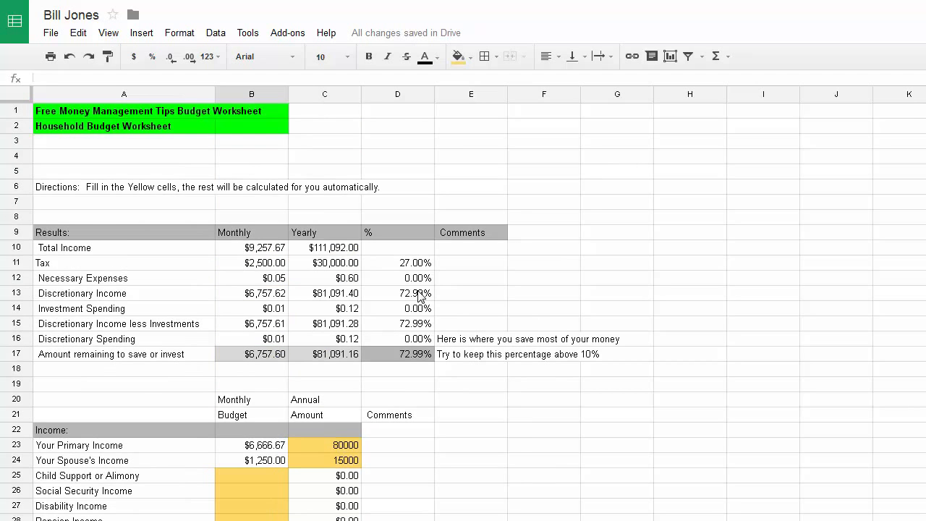
scroll(419, 289, "down", 2)
Enter 1600 monthly rent, 1000 for the second mortgage and 200 yearly property taxes
scroll(405, 314, "down", 6)
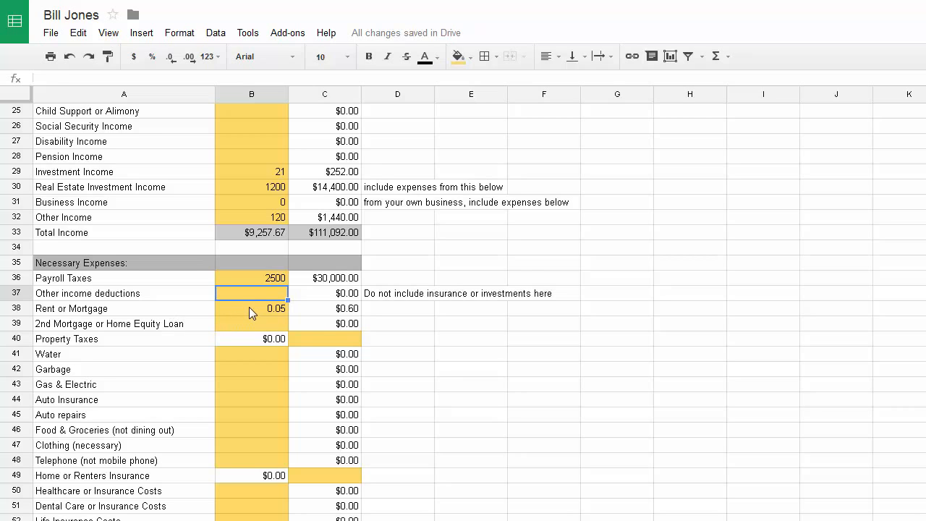
left_click(250, 311)
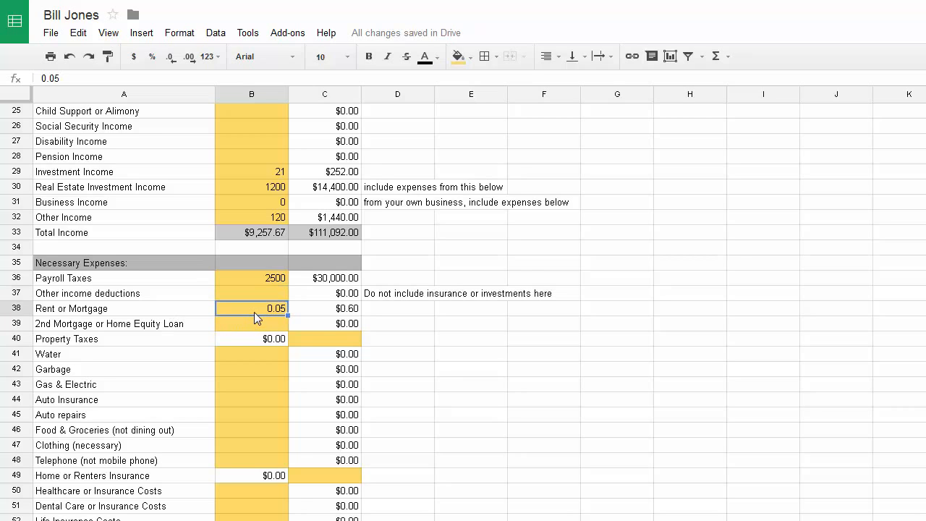
type("1600")
key("Return")
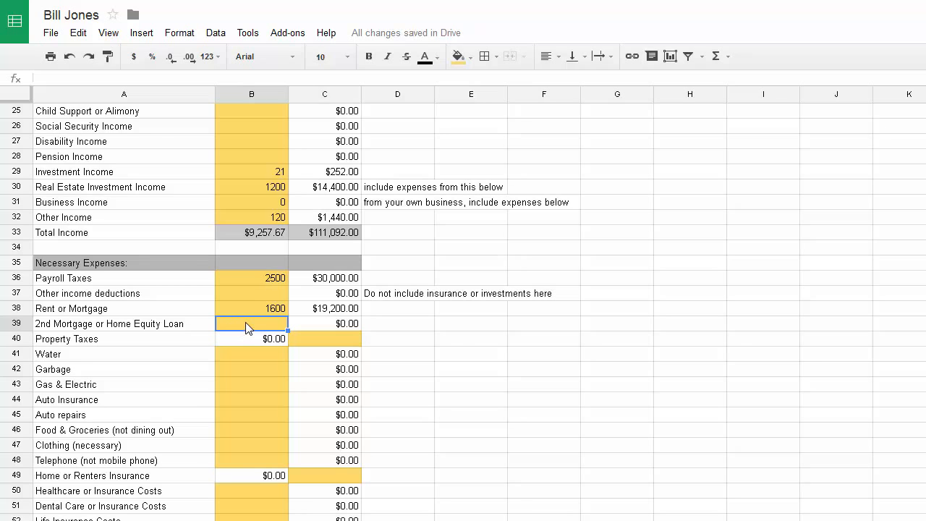
type("1000")
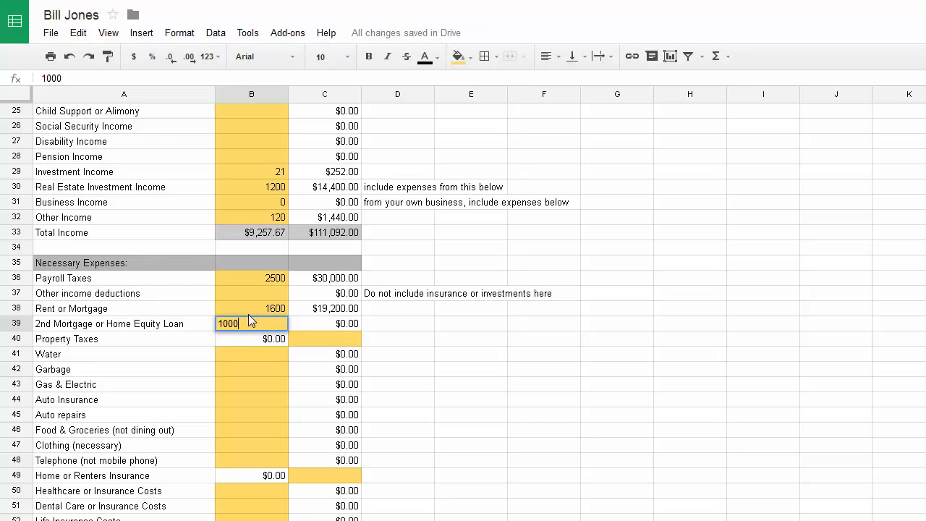
key("Return")
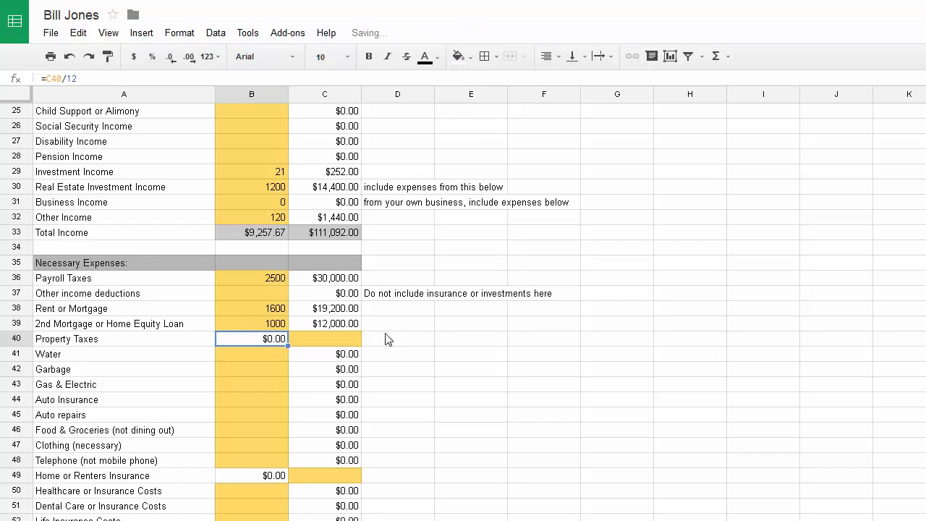
left_click(315, 342)
type("200")
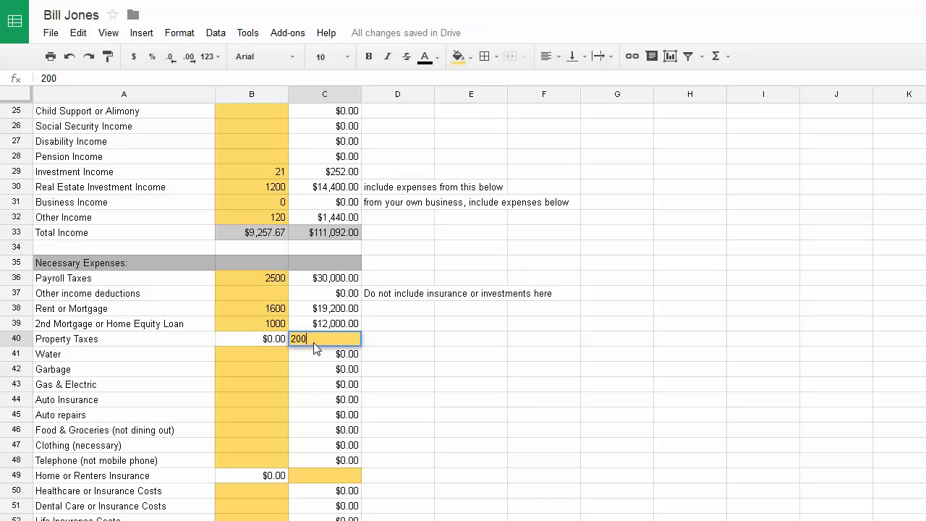
key("Return")
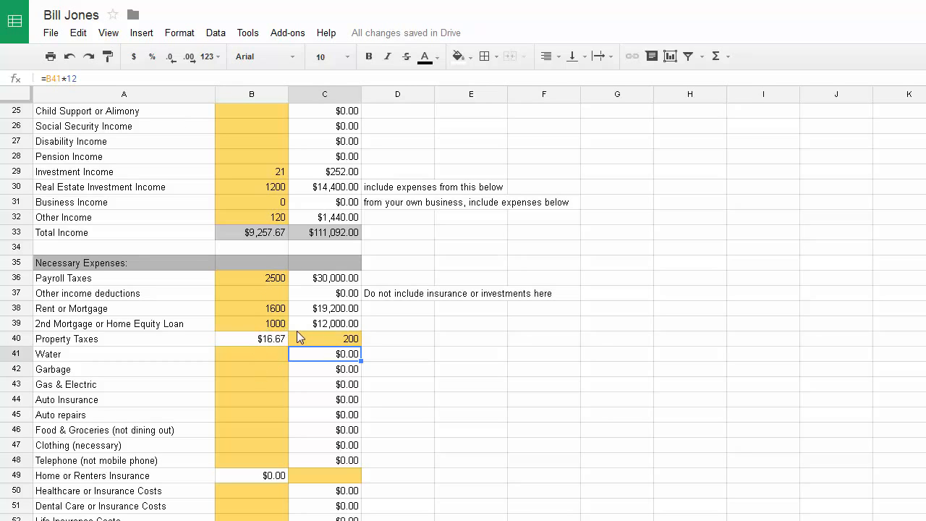
Enter monthly utilities: Water 50, Garbage 12 and Gas & Electric 550
left_click(244, 355)
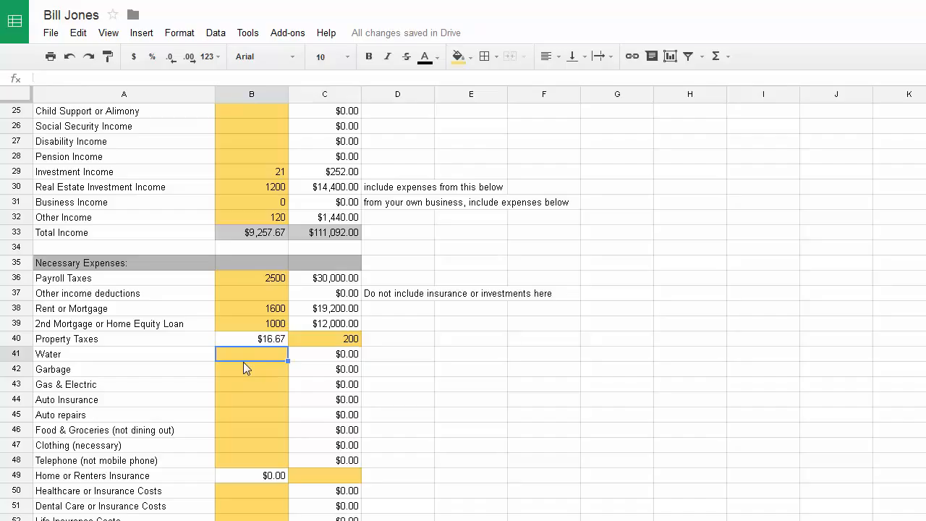
type("50")
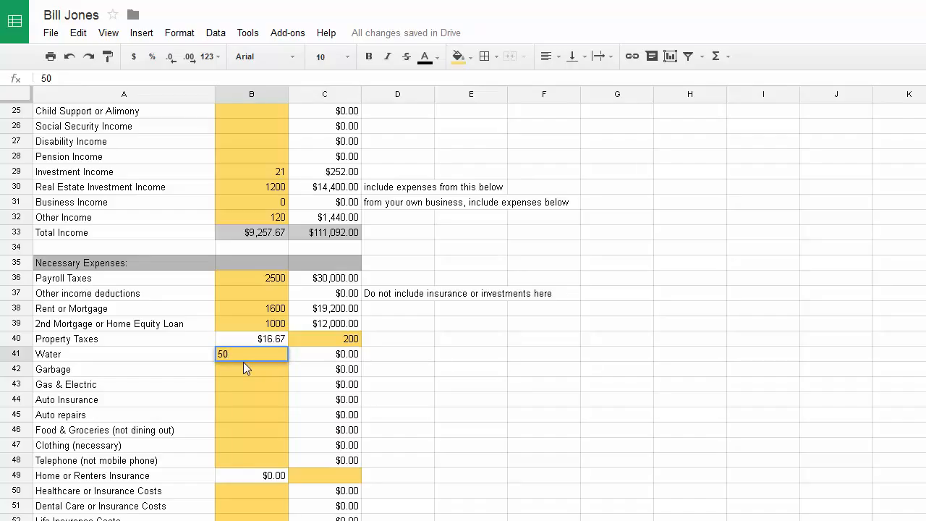
key("Return")
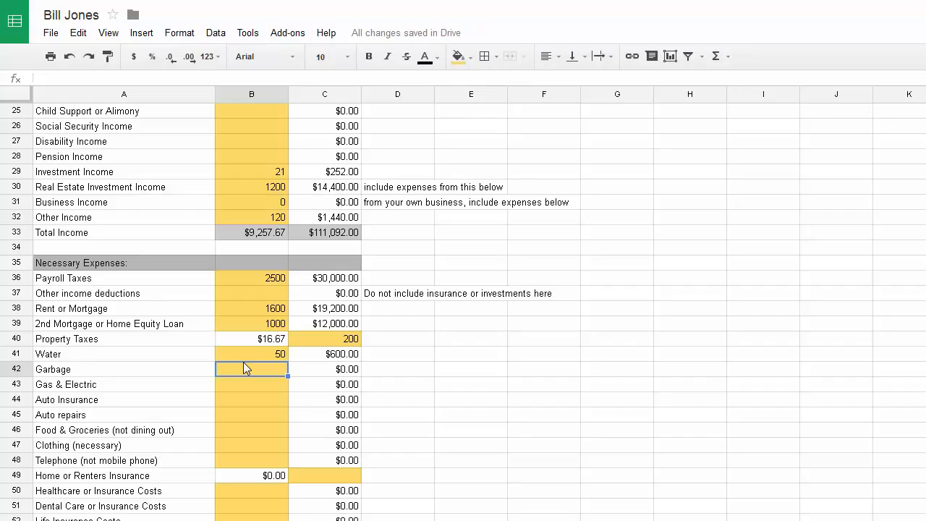
type("12")
key("Return")
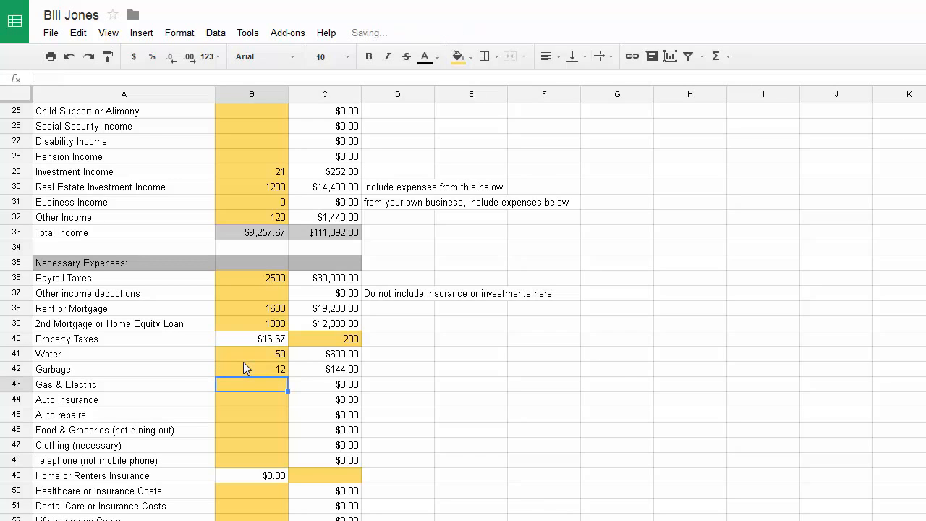
left_click(244, 366)
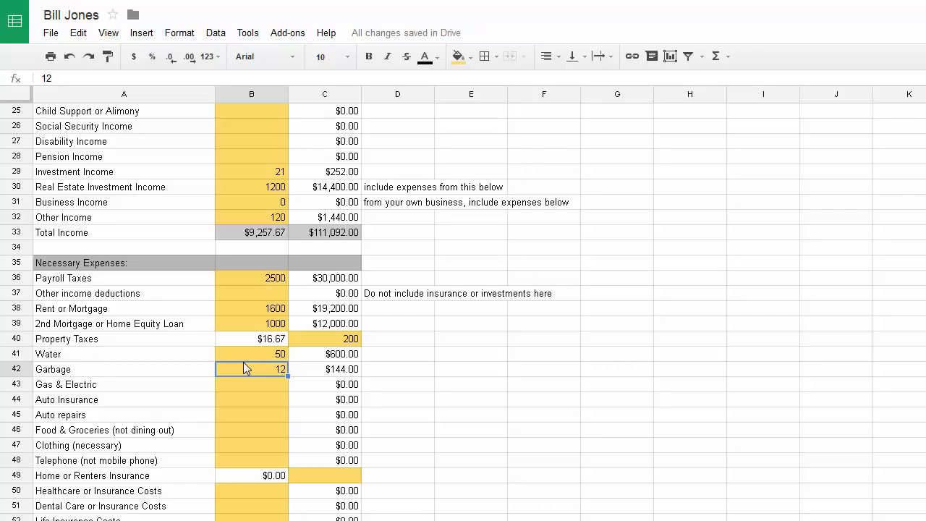
key("Down")
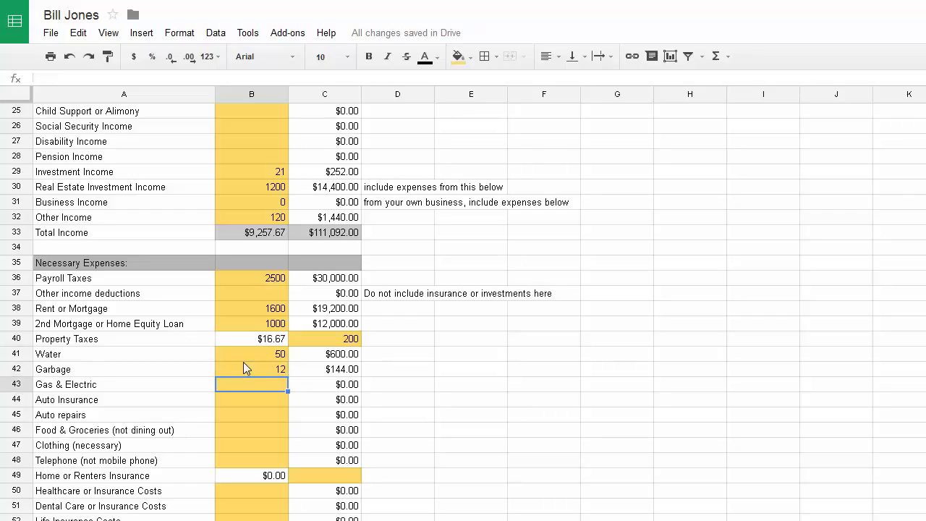
type("550")
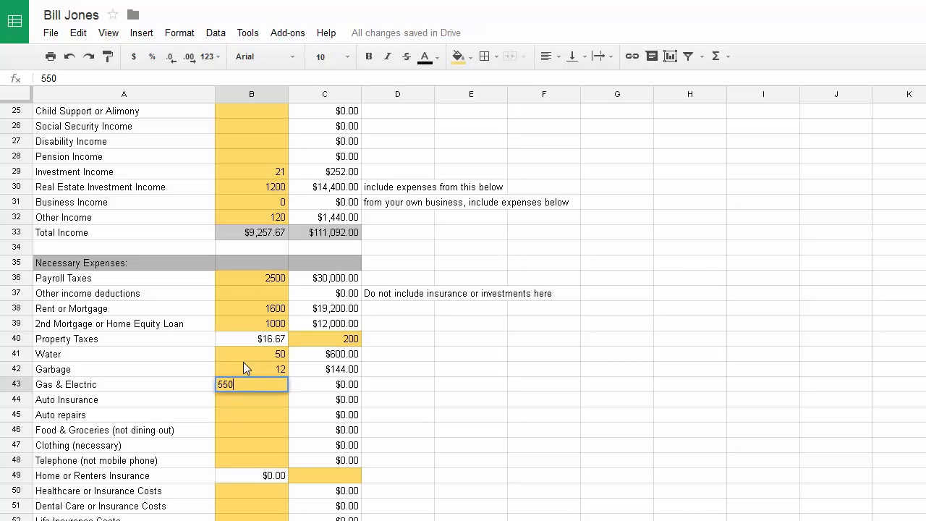
key("Return")
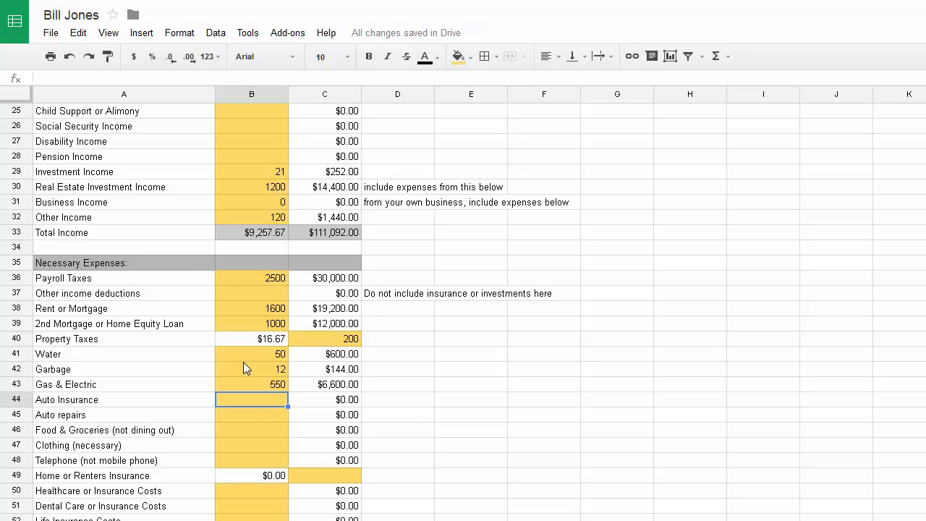
Set Auto Insurance to 33 a month, correcting the mistaken 60
type("60")
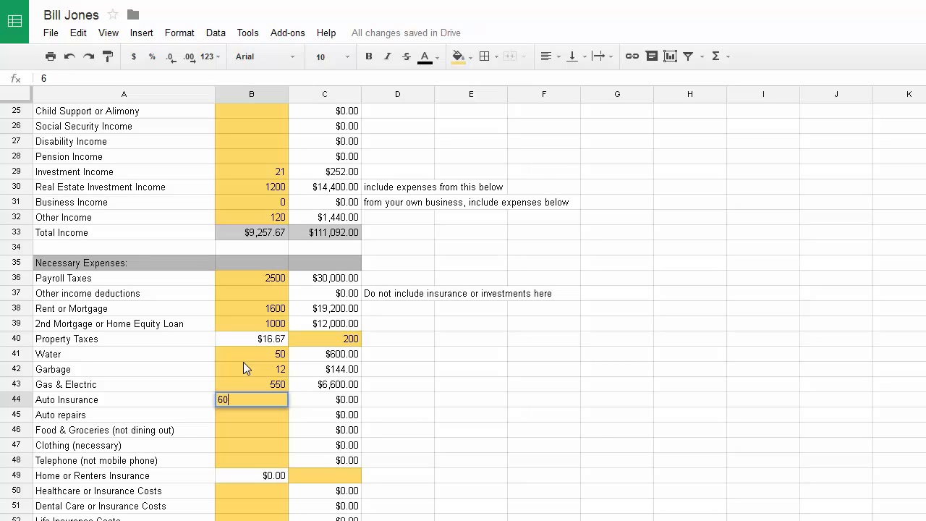
key("Return")
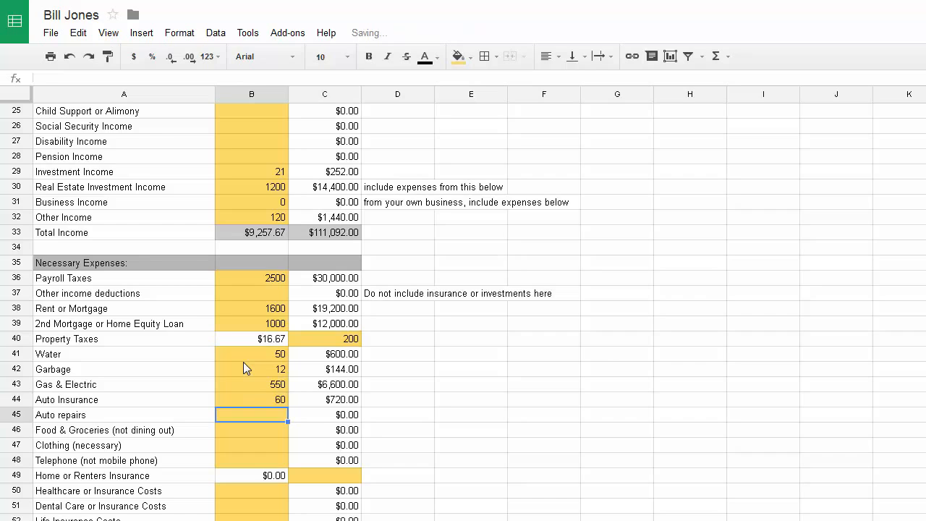
key("Up")
type("33")
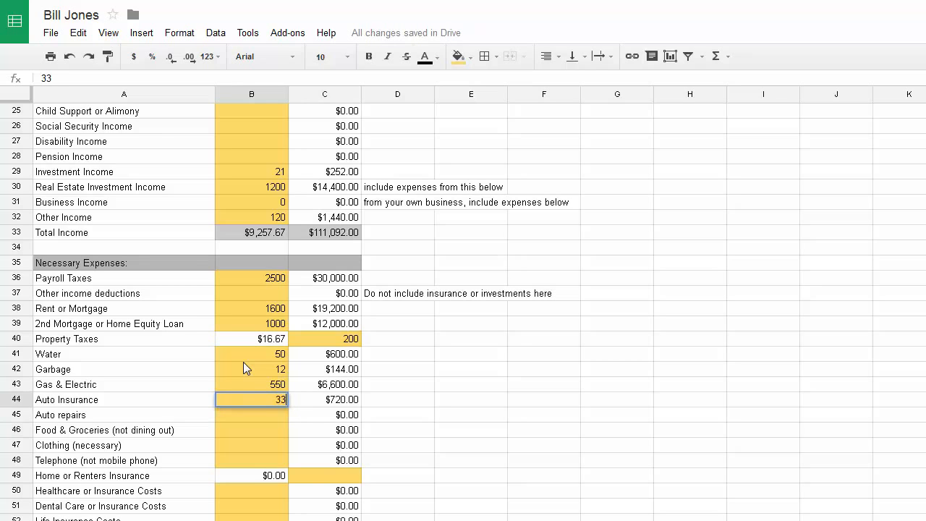
key("Return")
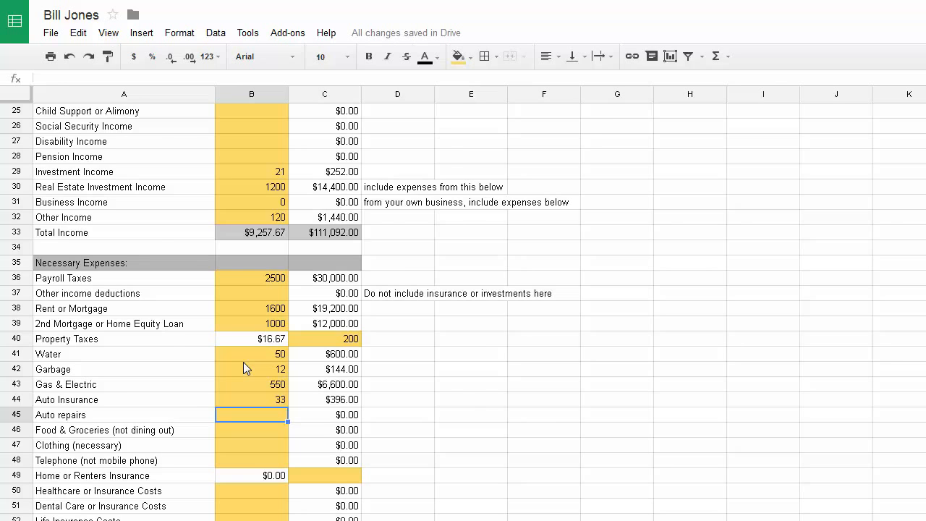
scroll(324, 337, "up", 8)
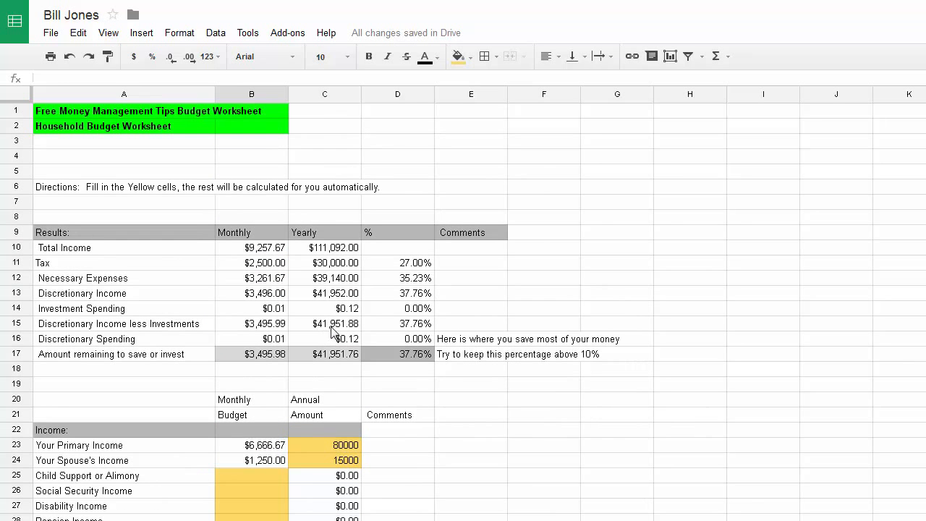
scroll(283, 366, "down", 2)
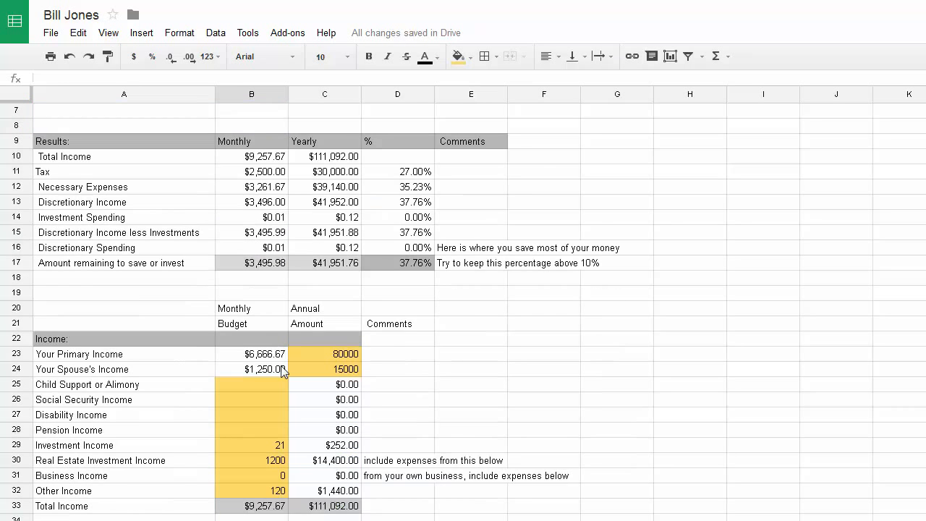
scroll(282, 370, "down", 1)
scroll(280, 366, "down", 5)
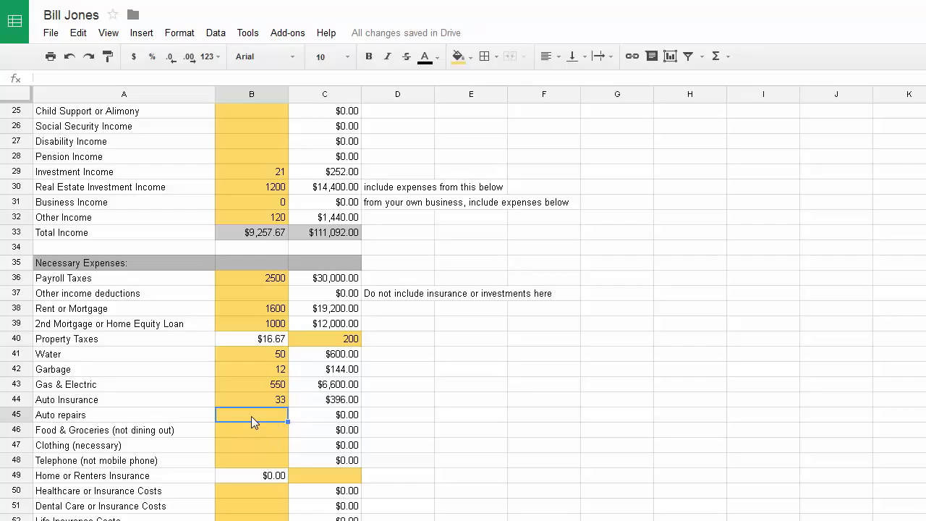
Set Auto repairs to 50 a month, correcting the initial 100
type("100")
key("Return")
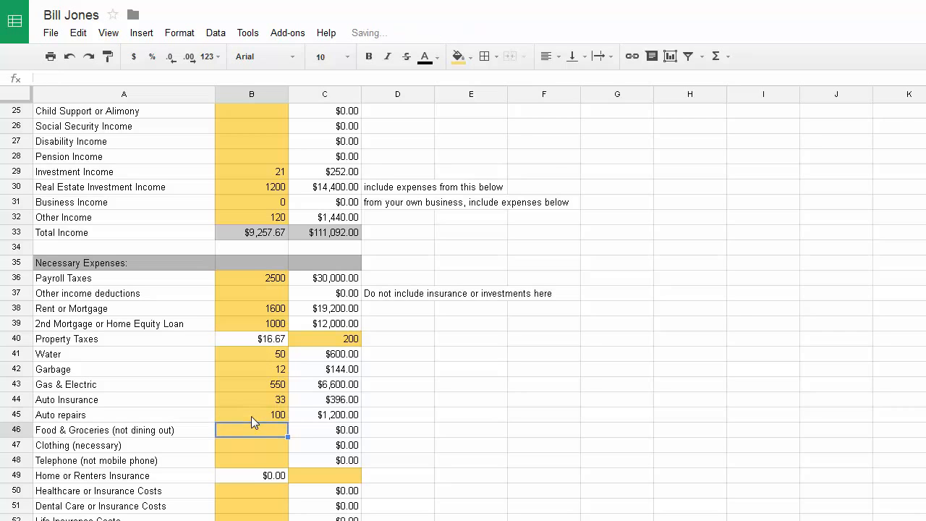
left_click(251, 416)
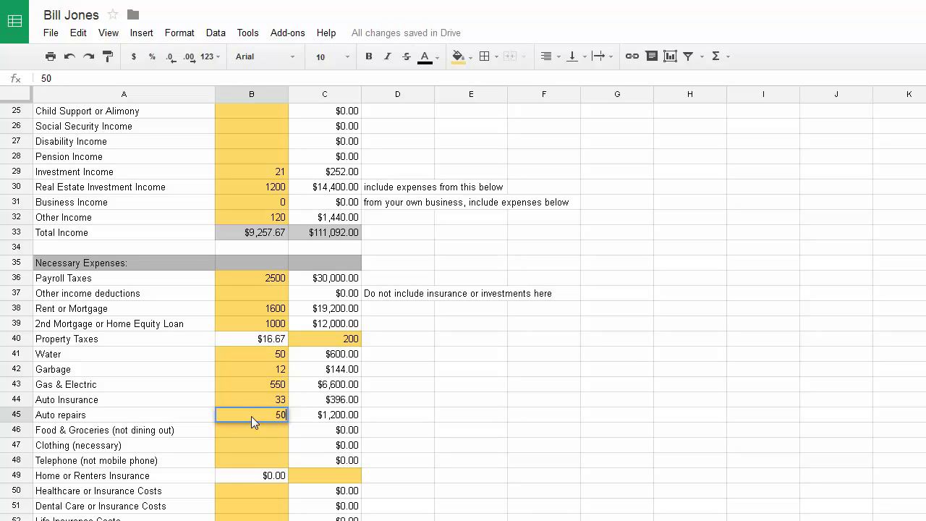
key("Return")
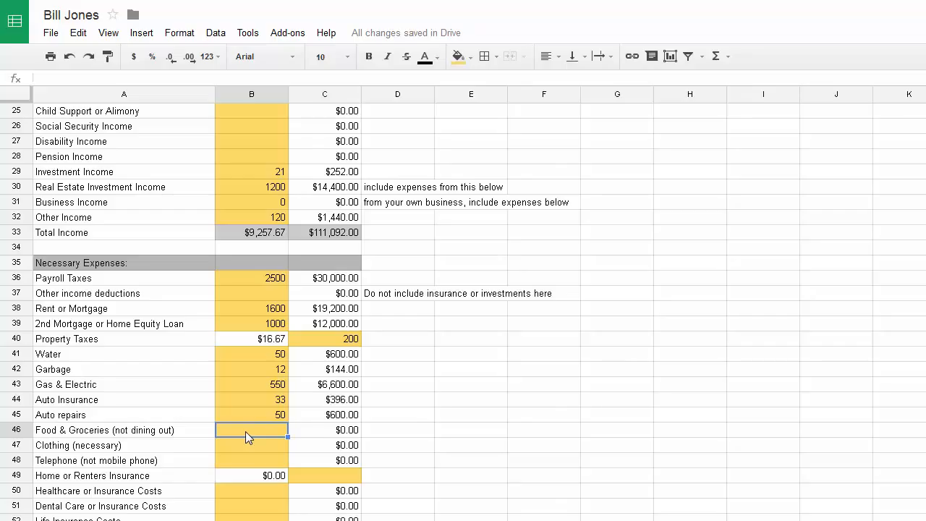
Enter 1100 for Food & Groceries, 300 for Clothing and 70 for Telephone
type("1100")
key("Return")
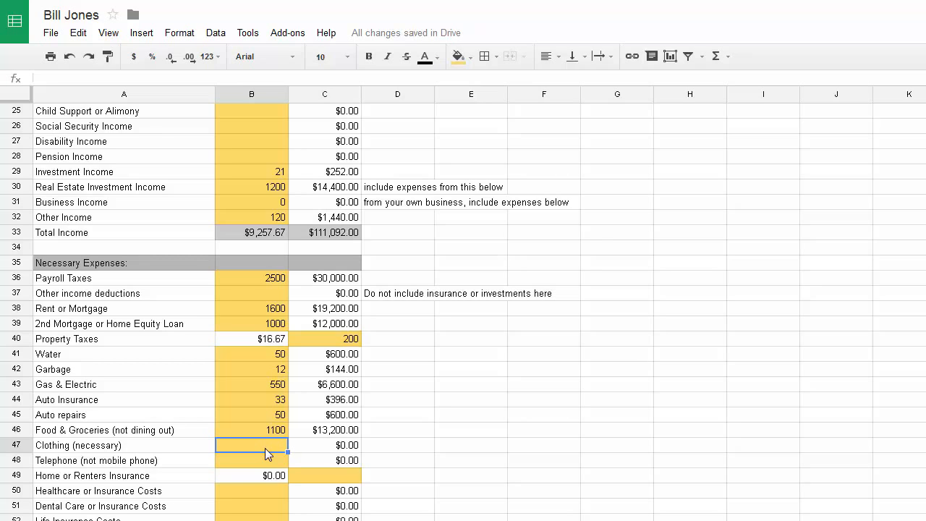
type("300")
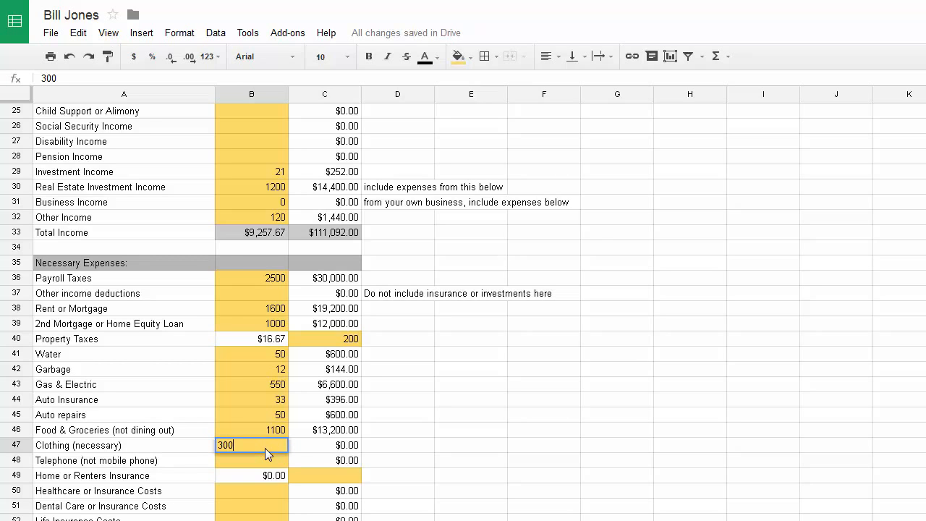
key("Return")
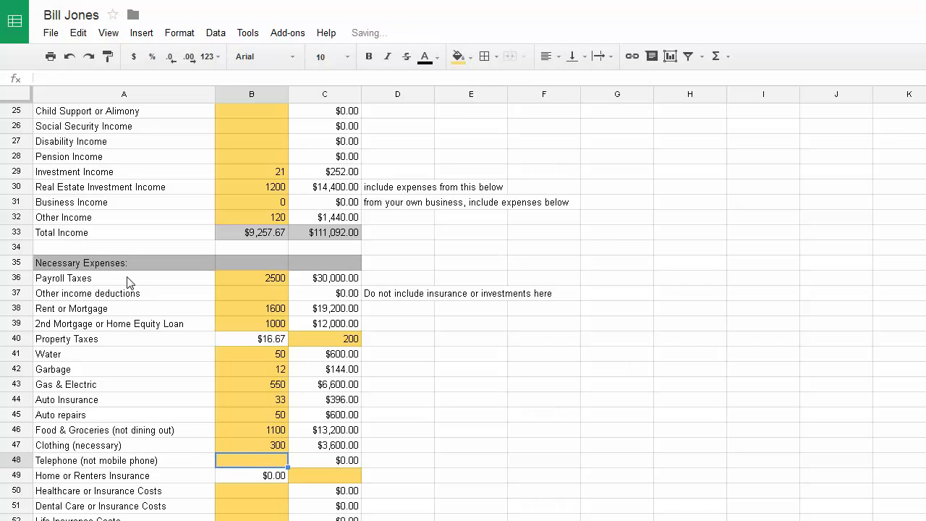
scroll(198, 414, "down", 1)
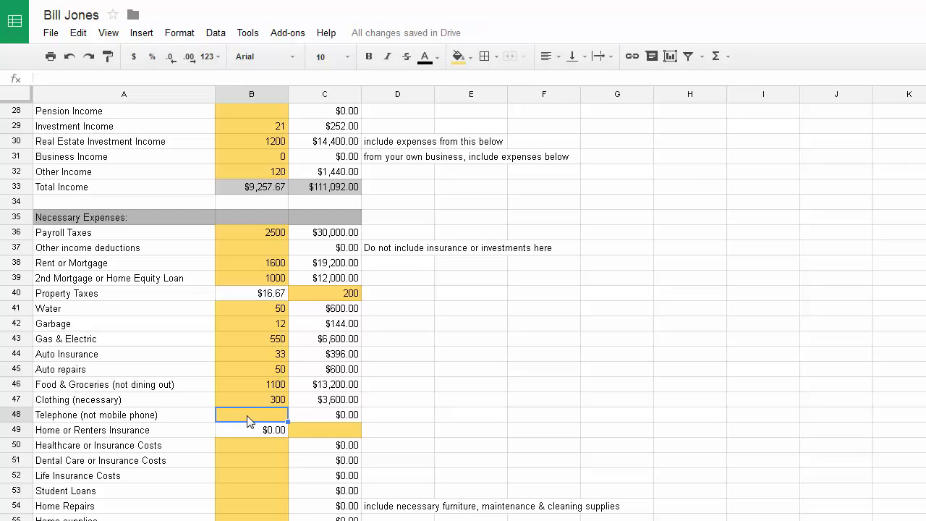
type("70")
key("Return")
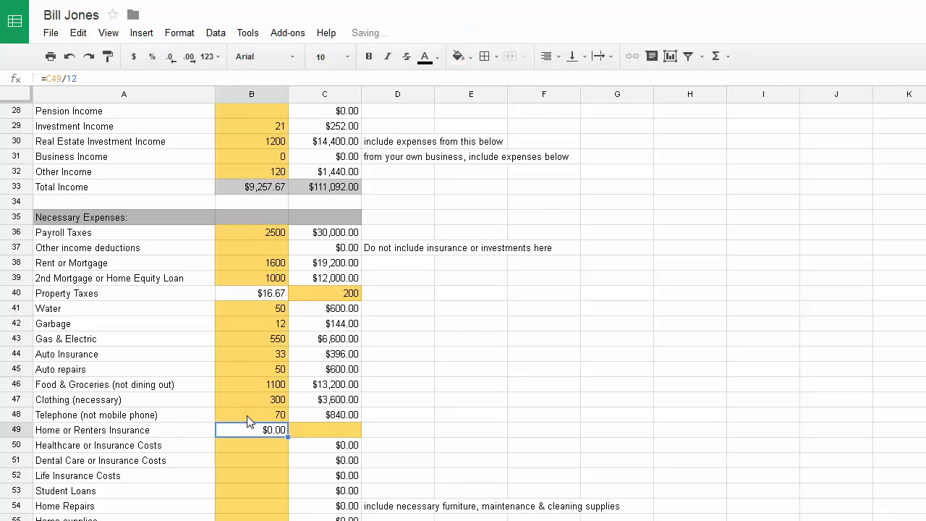
scroll(250, 421, "up", 9)
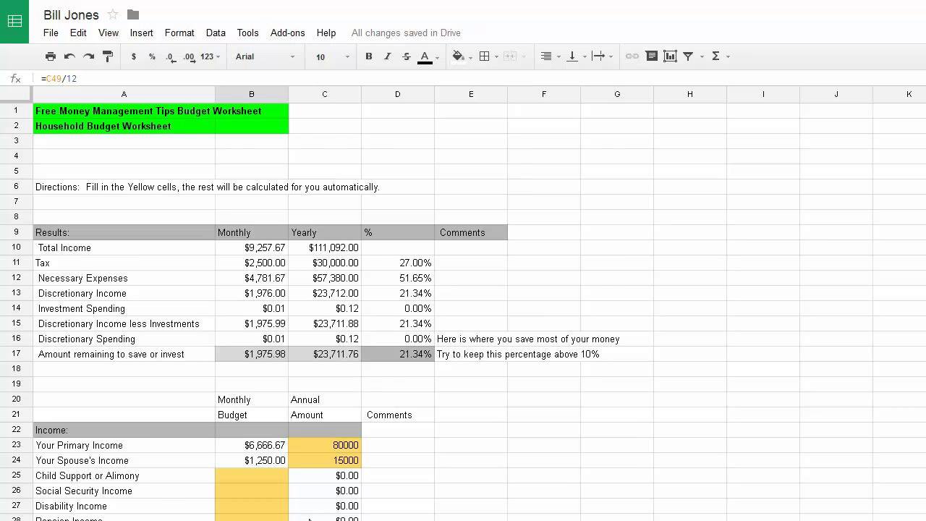
Enter 400 in C49 as the annual Home or Renters Insurance, giving $33.33 monthly
scroll(308, 518, "down", 11)
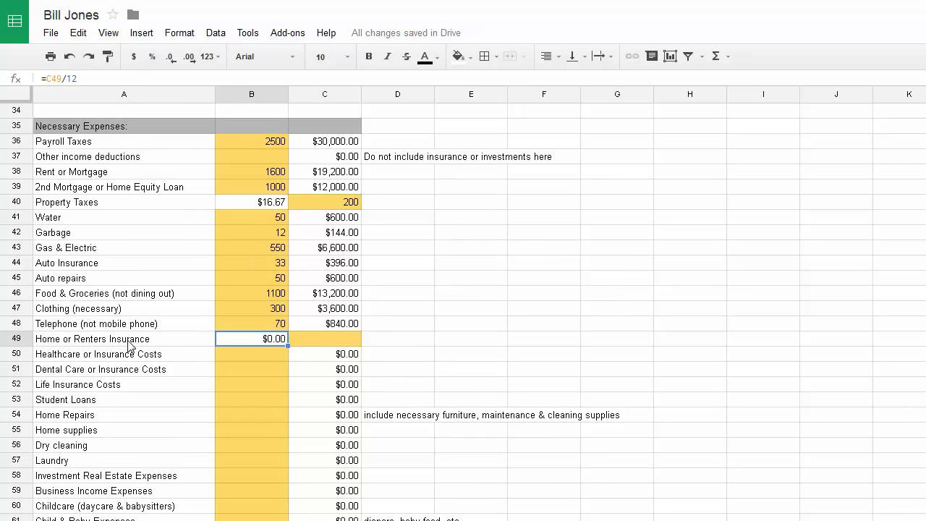
left_click(345, 347)
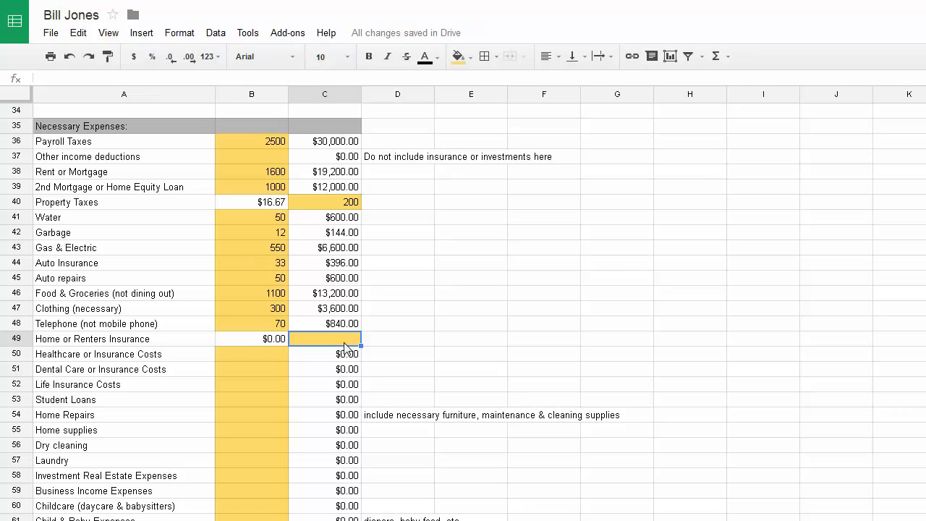
type("400")
key("Return")
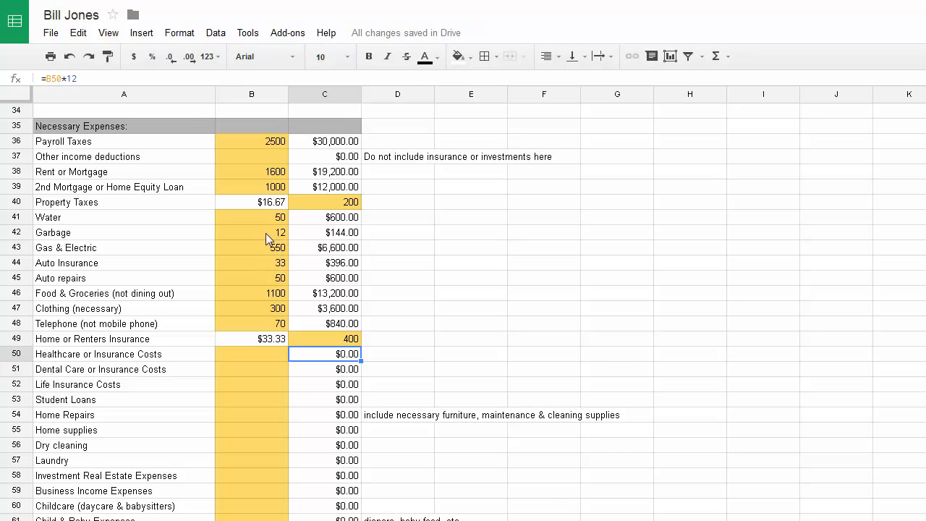
left_click(353, 342)
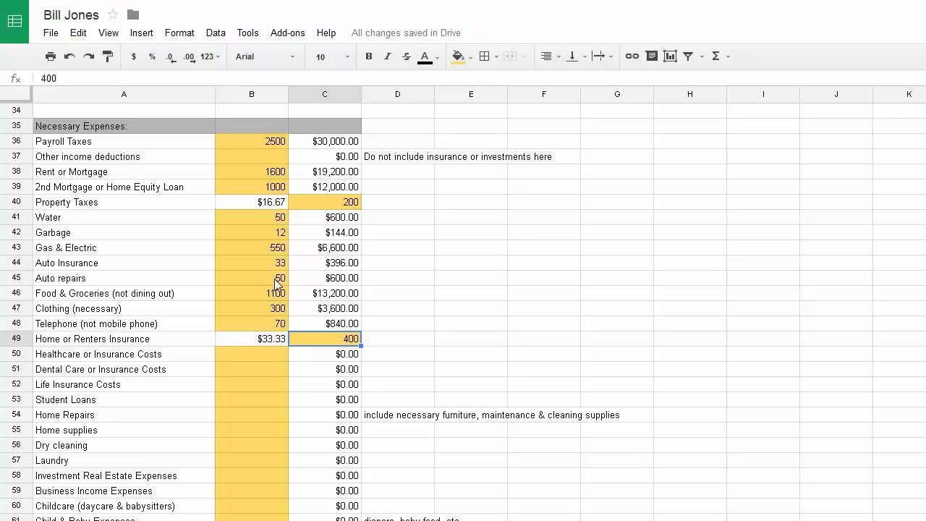
left_click(245, 358)
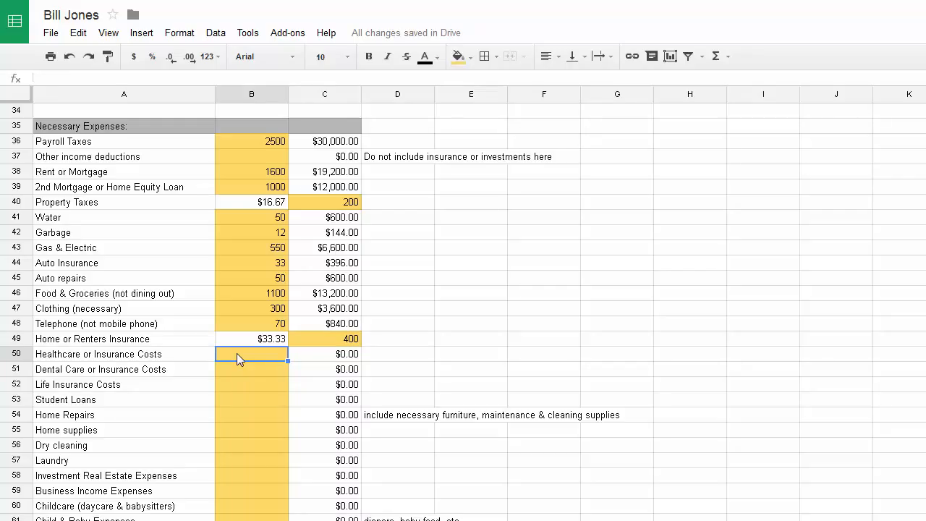
Enter 160 for Healthcare and 50 for Dental Care, fixing the mistyped digits
type("100")
key("BackSpace")
key("BackSpace")
type("60")
key("Return")
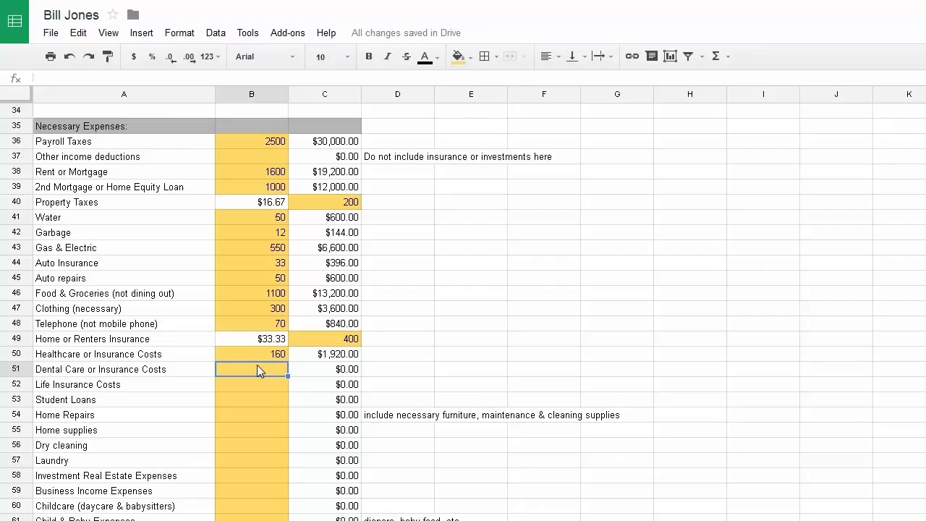
type("100")
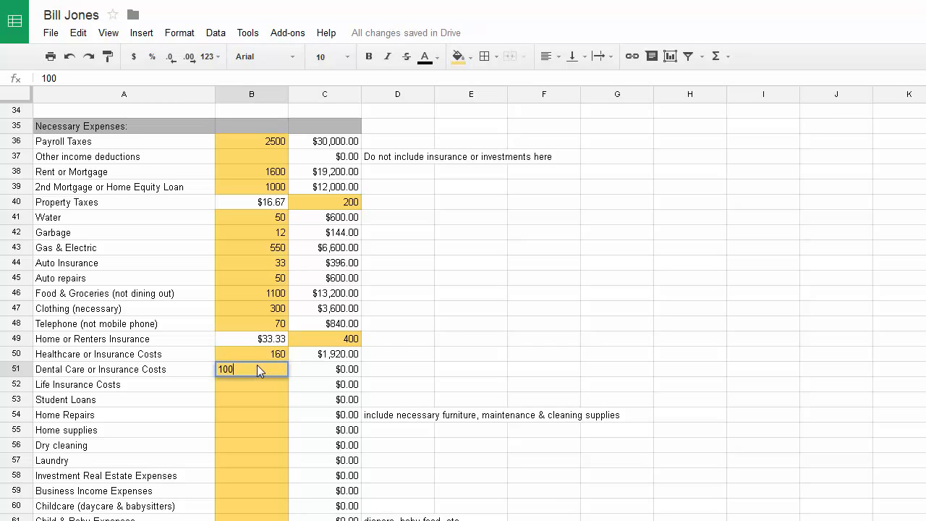
key("BackSpace")
key("BackSpace")
key("BackSpace")
type("50")
key("Return")
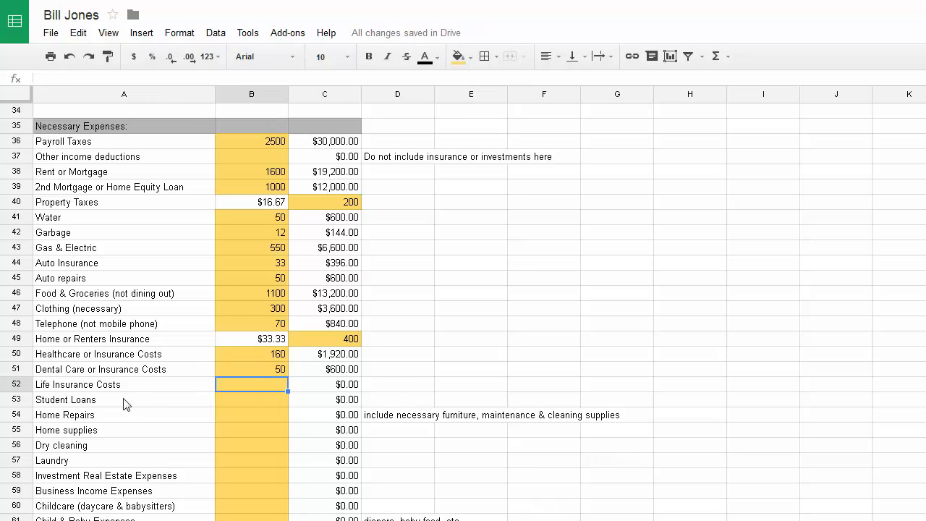
Set the Home supplies monthly budget to 100
left_click(251, 402)
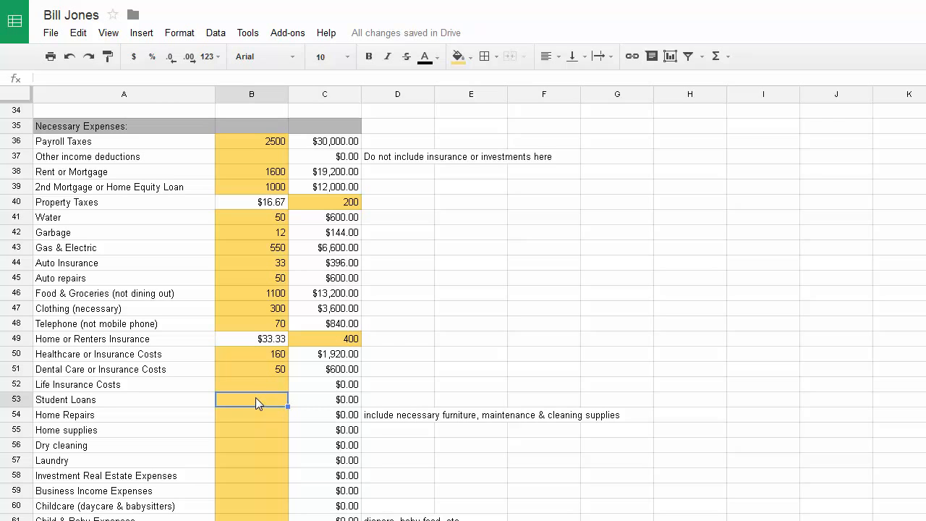
left_click(256, 415)
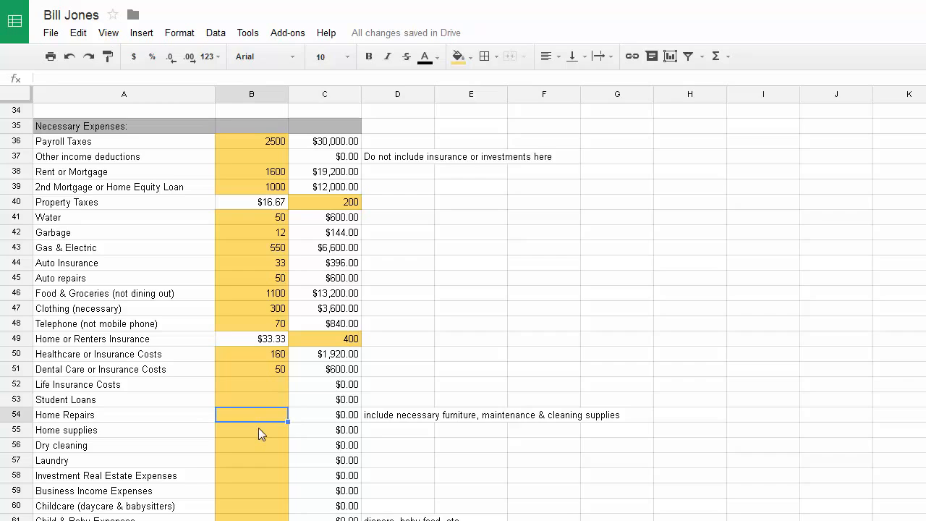
left_click(259, 431)
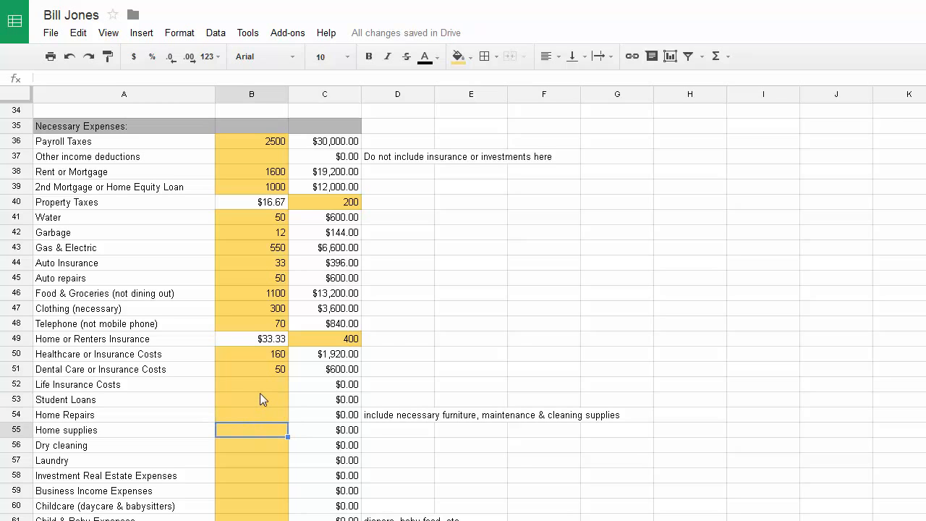
left_click_drag(260, 393, 264, 433)
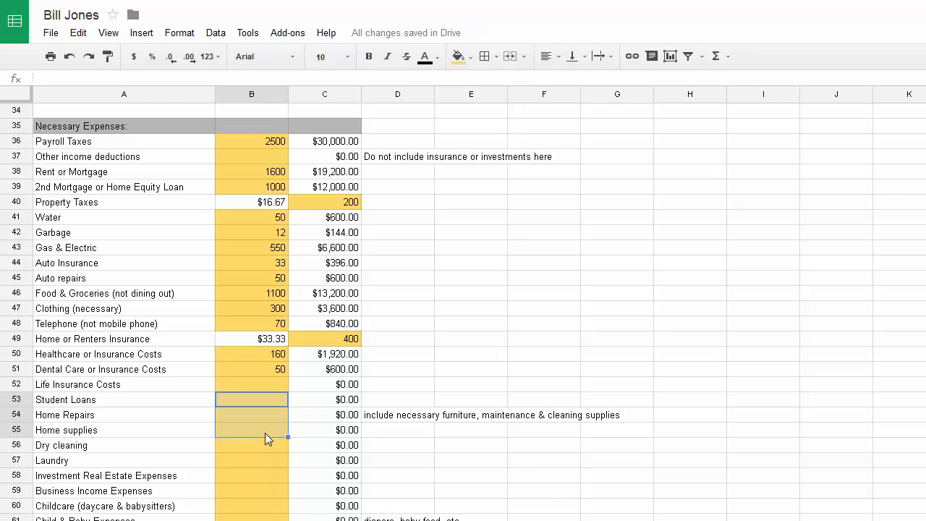
left_click(252, 430)
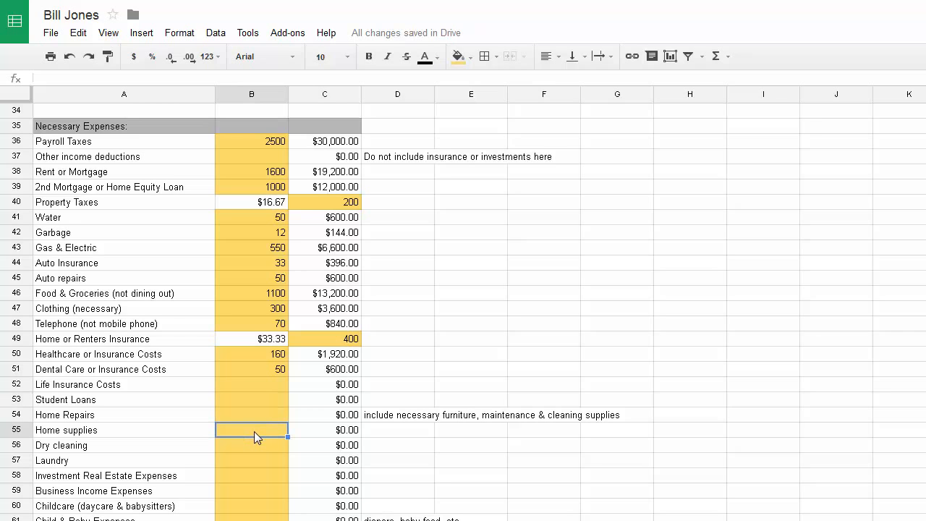
type("100")
key("Return")
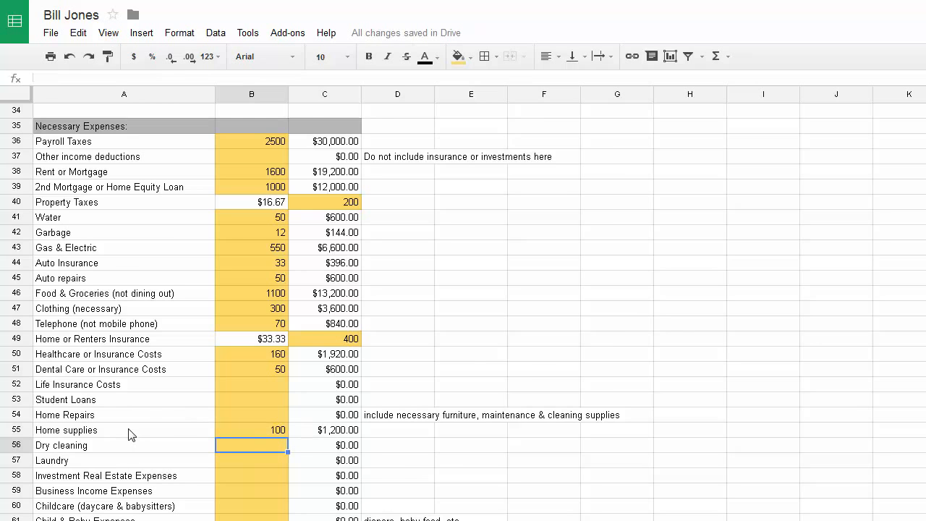
Set Dry cleaning to 12 and Laundry to 5 a month
scroll(229, 418, "down", 1)
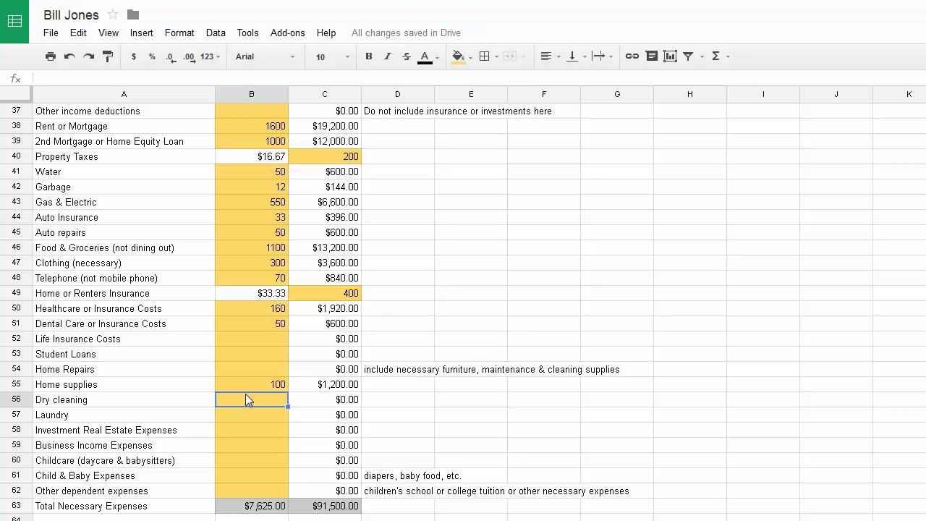
type("12")
key("Return")
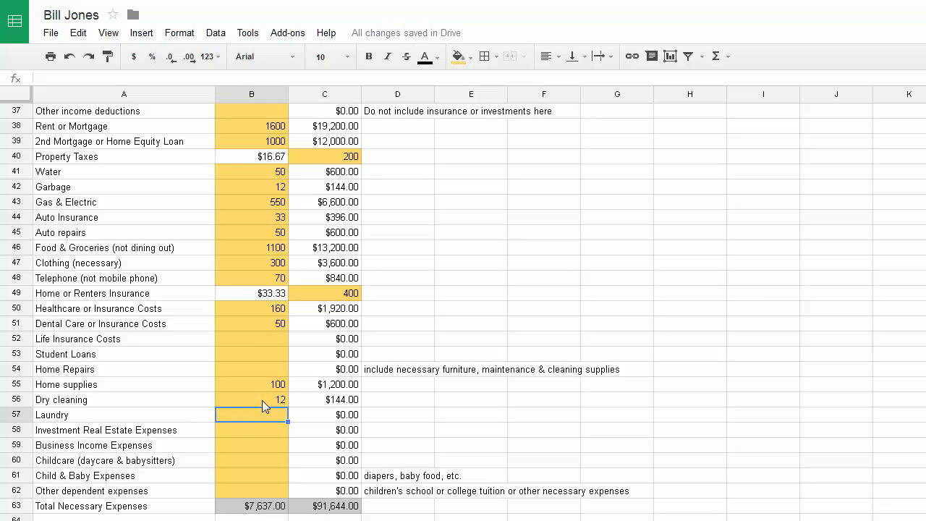
type("5")
key("Return")
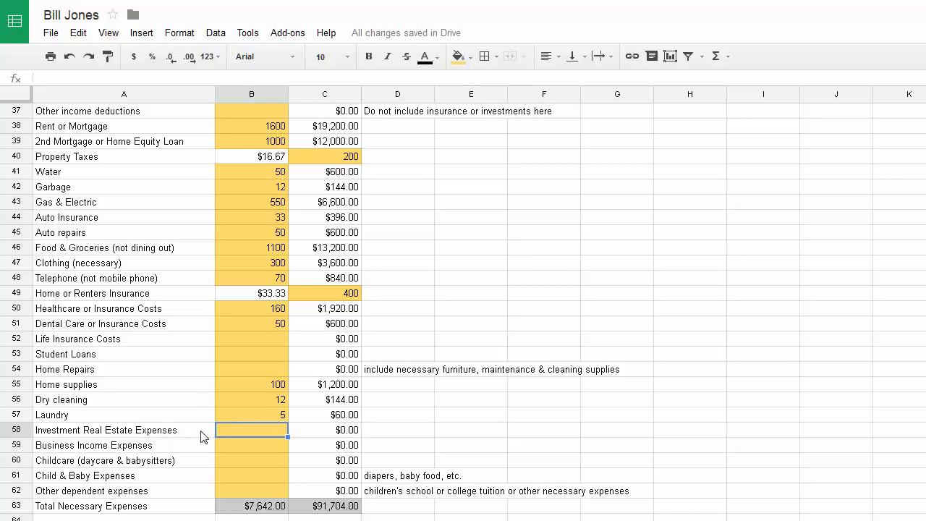
scroll(202, 434, "up", 1)
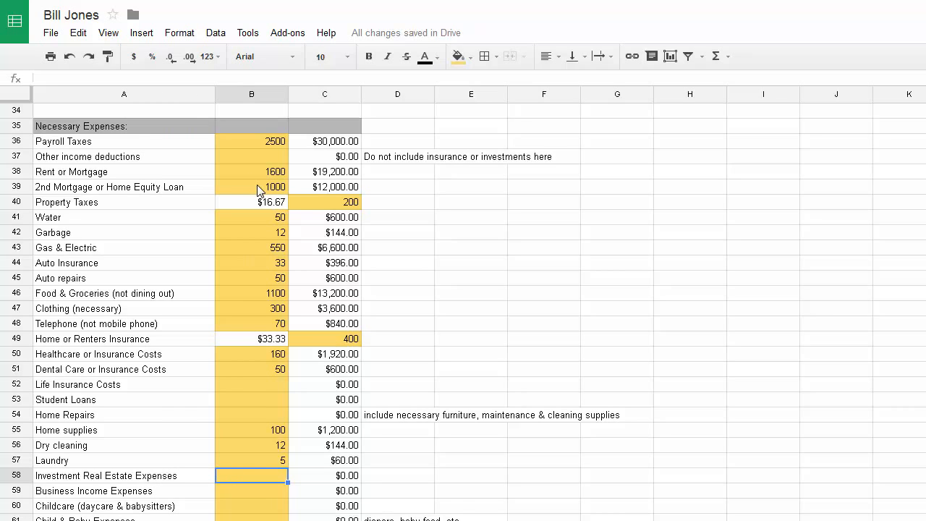
scroll(174, 415, "down", 2)
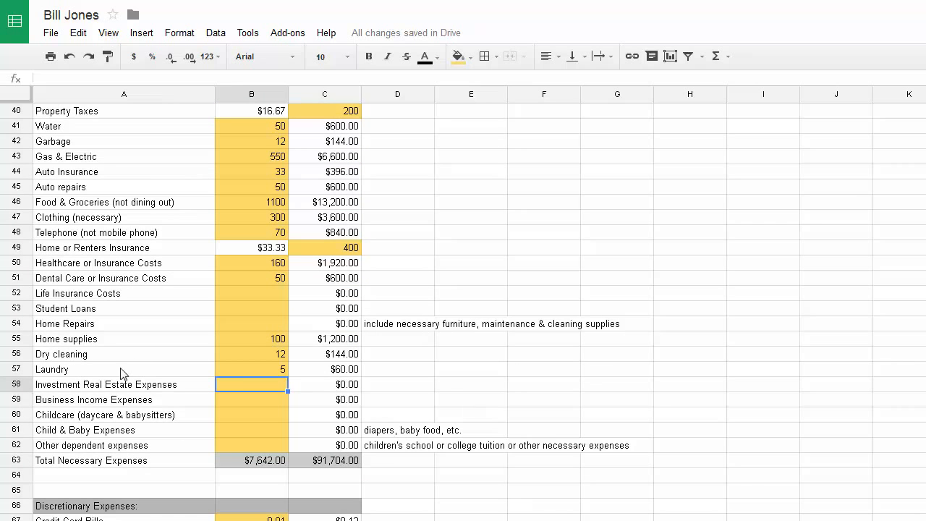
scroll(260, 334, "up", 2)
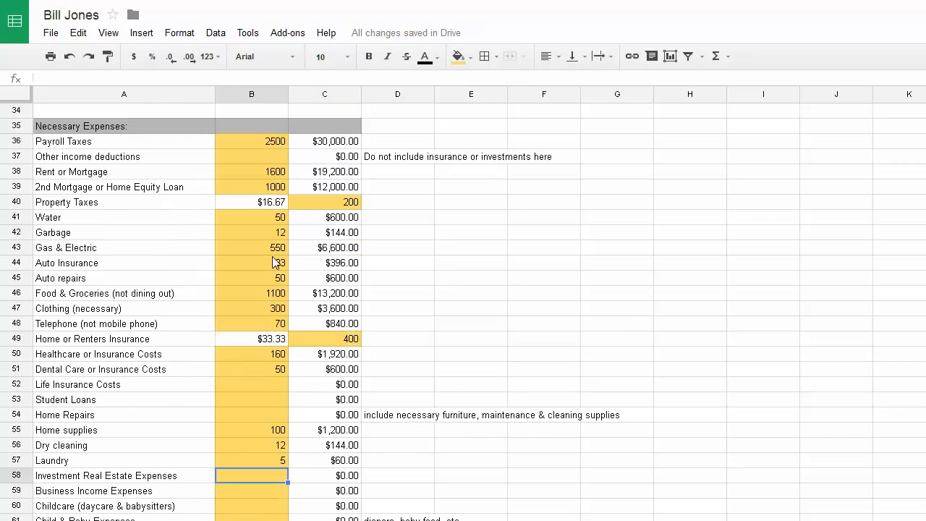
Reset the 2nd Mortgage monthly amount and Property Taxes annual amount to 0
left_click(277, 187)
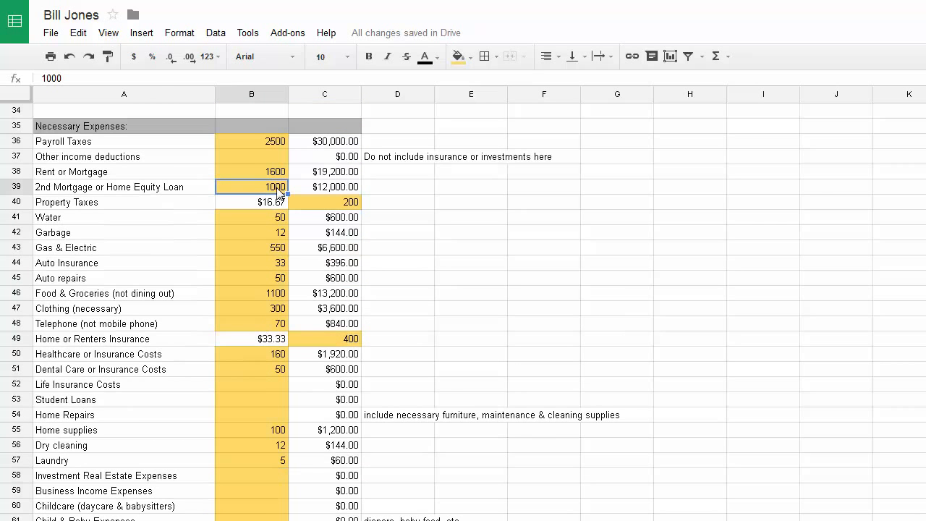
type("0")
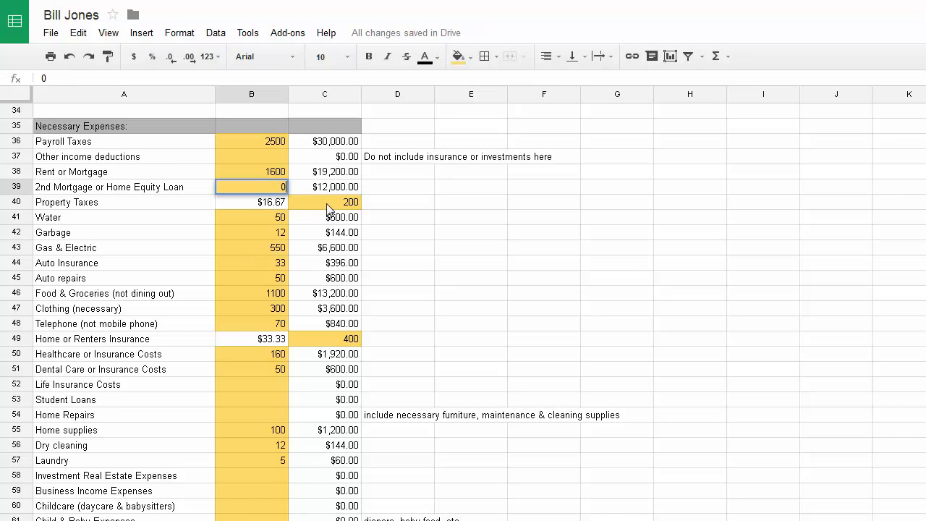
left_click(324, 205)
type("0")
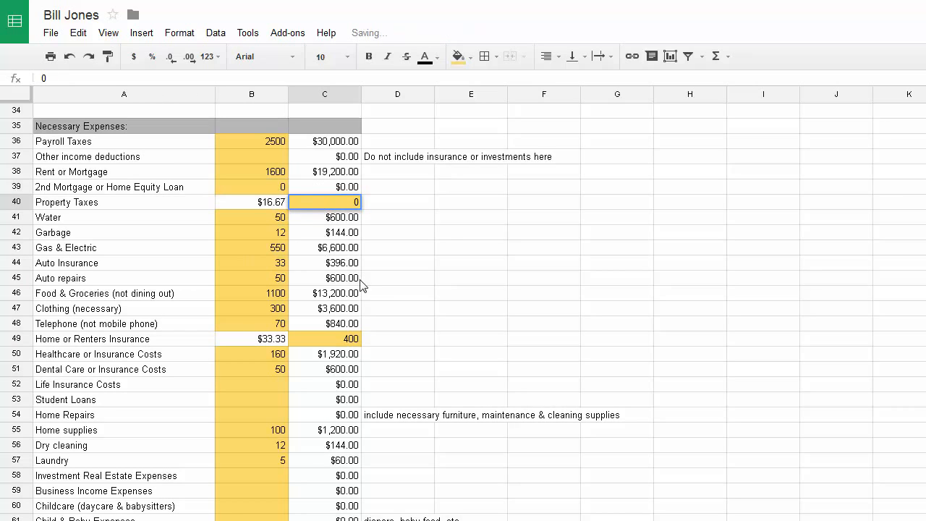
left_click(364, 293)
Enter 1200 for Investment Real Estate Expenses and 200 for Childcare
scroll(139, 396, "down", 2)
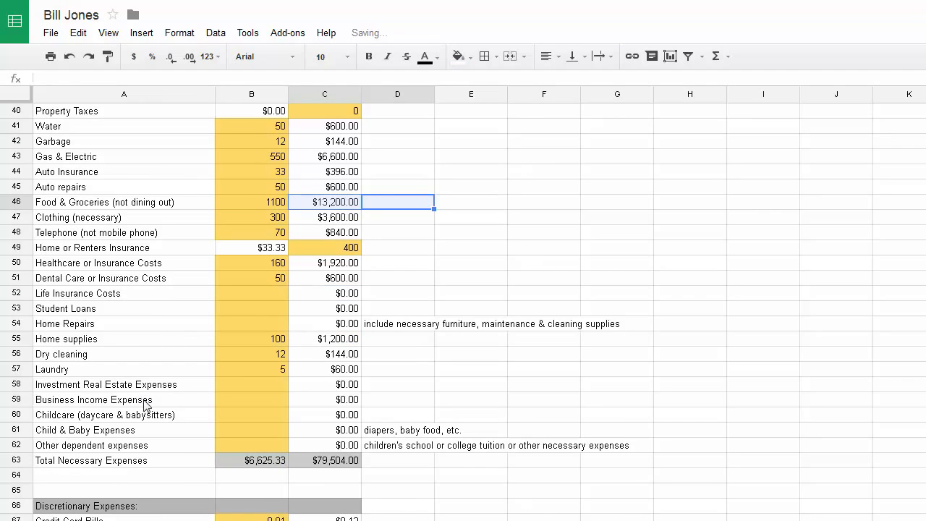
left_click(245, 384)
type("1200")
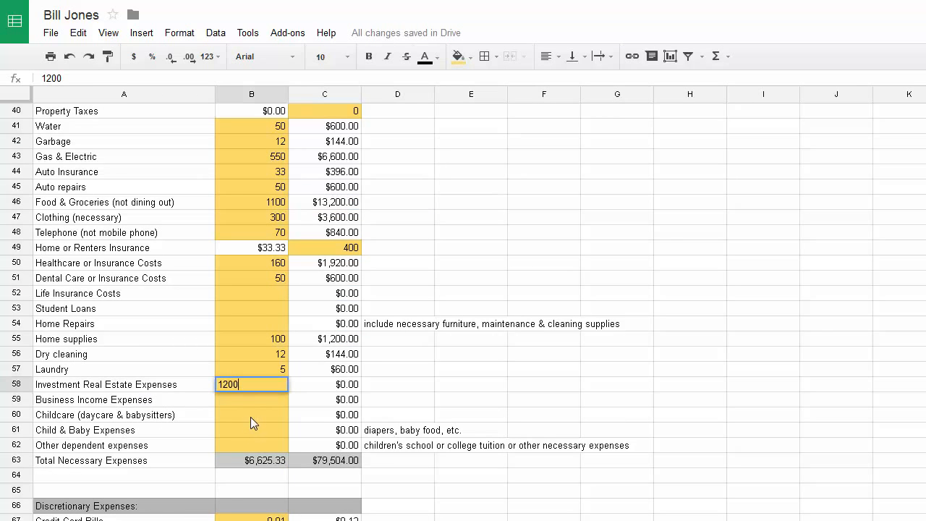
left_click(172, 340)
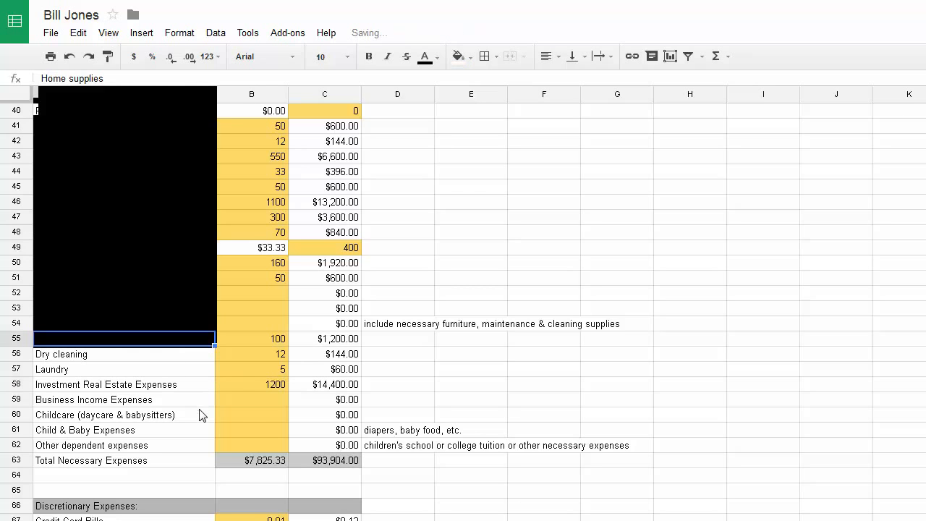
scroll(267, 318, "up", 5)
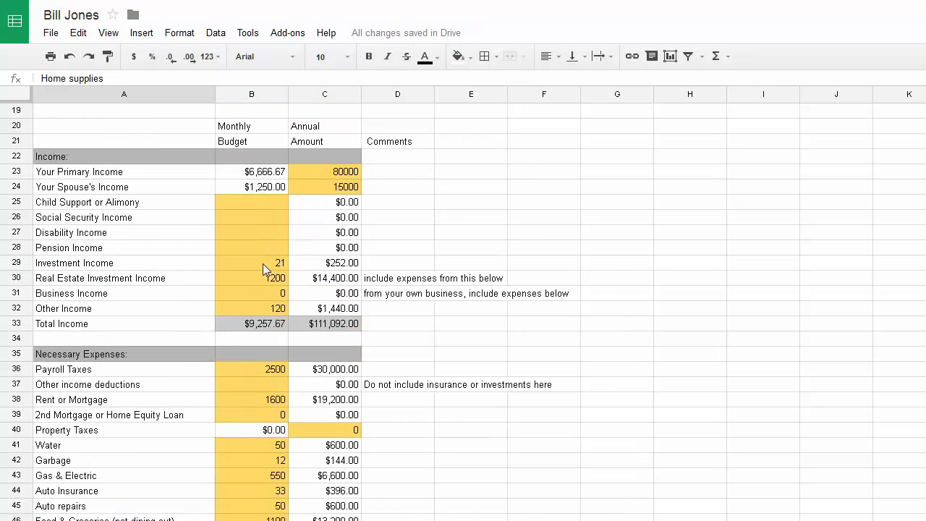
scroll(224, 297, "down", 6)
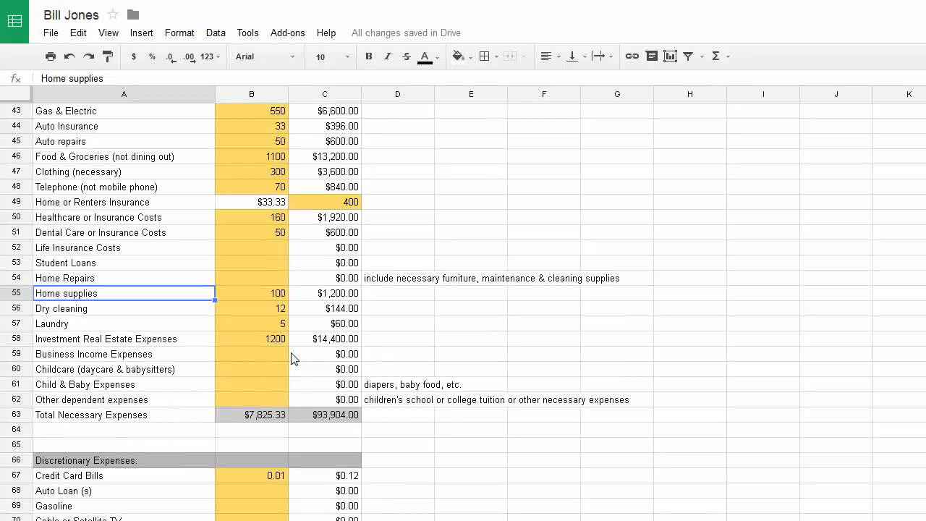
left_click(268, 355)
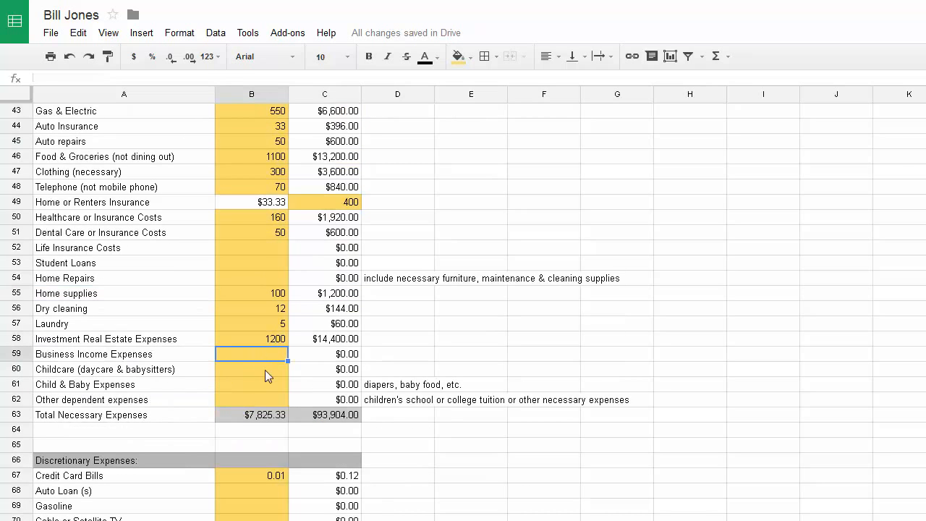
scroll(274, 360, "up", 8)
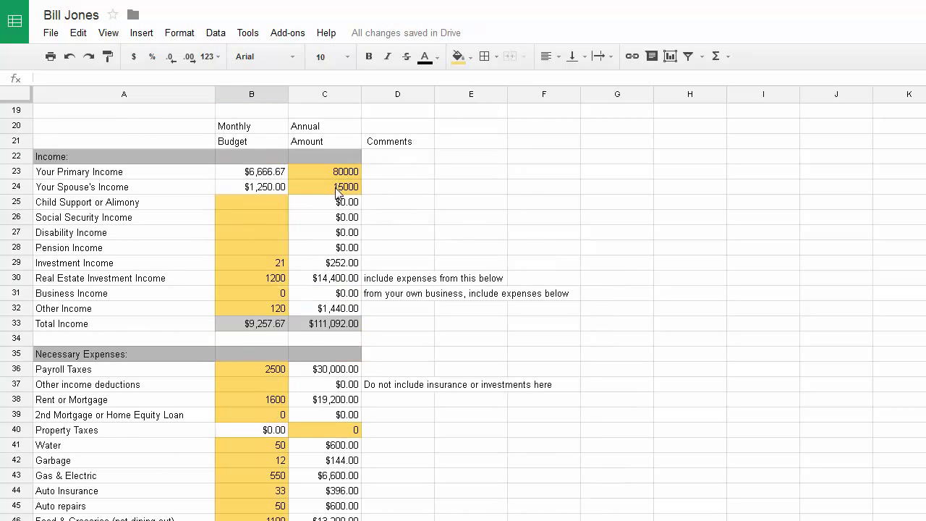
scroll(296, 234, "down", 9)
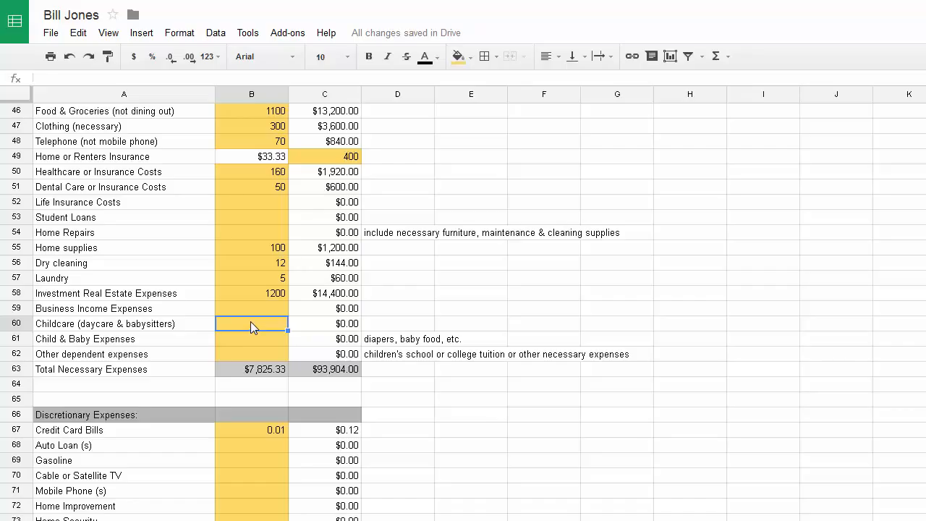
type("200")
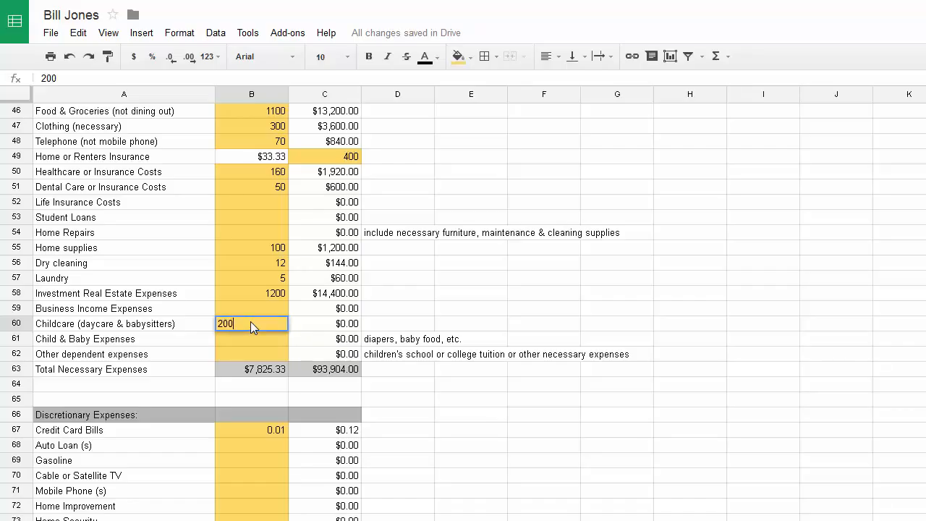
key("Return")
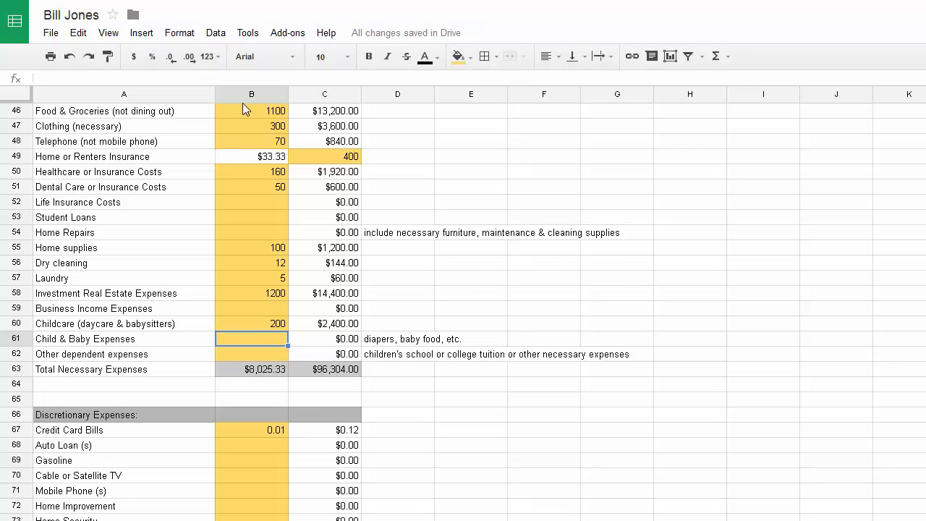
Budget 200 for Other dependent expenses and check the $8,225.33 monthly total
scroll(242, 287, "up", 1)
scroll(244, 285, "up", 8)
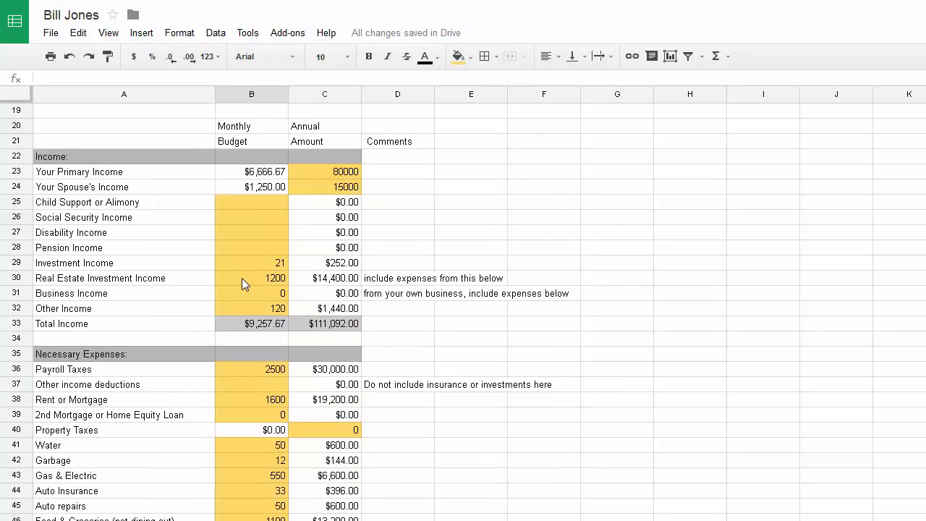
scroll(243, 283, "up", 3)
scroll(243, 285, "down", 12)
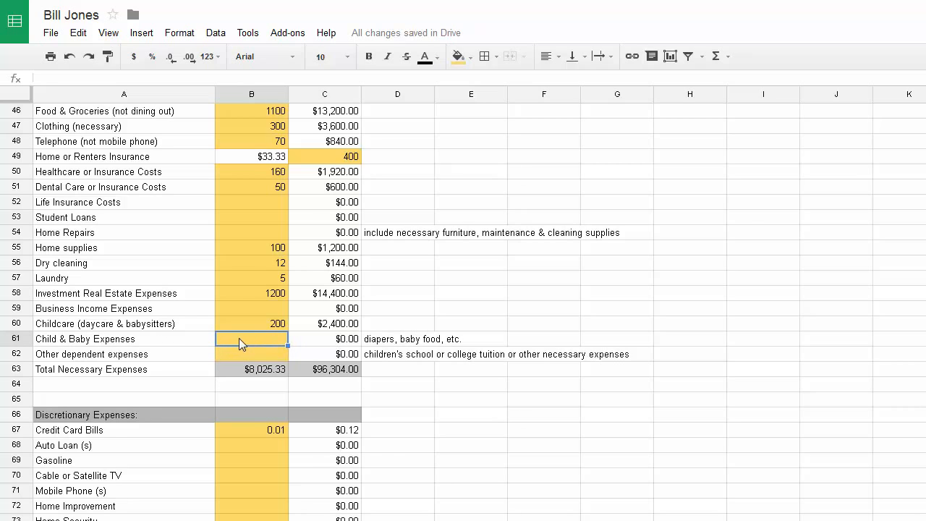
left_click(275, 352)
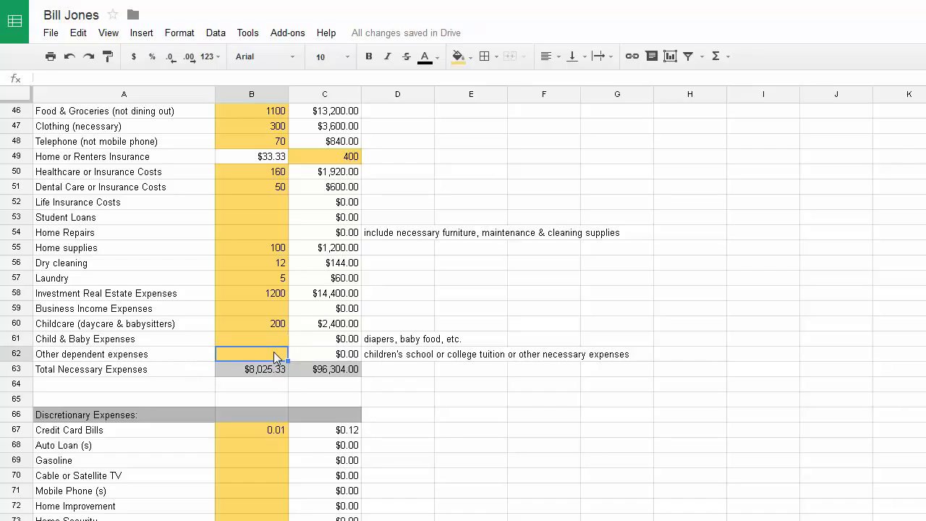
type("200")
key("Return")
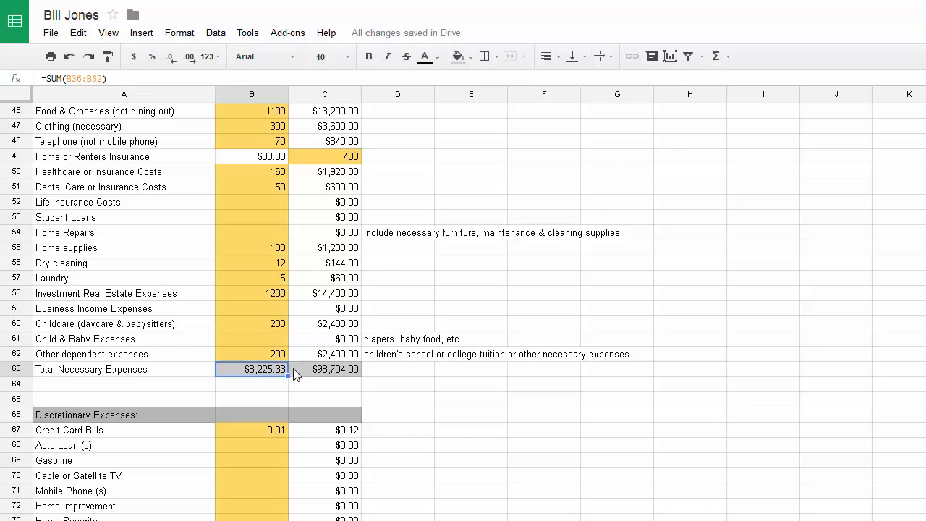
scroll(397, 279, "up", 15)
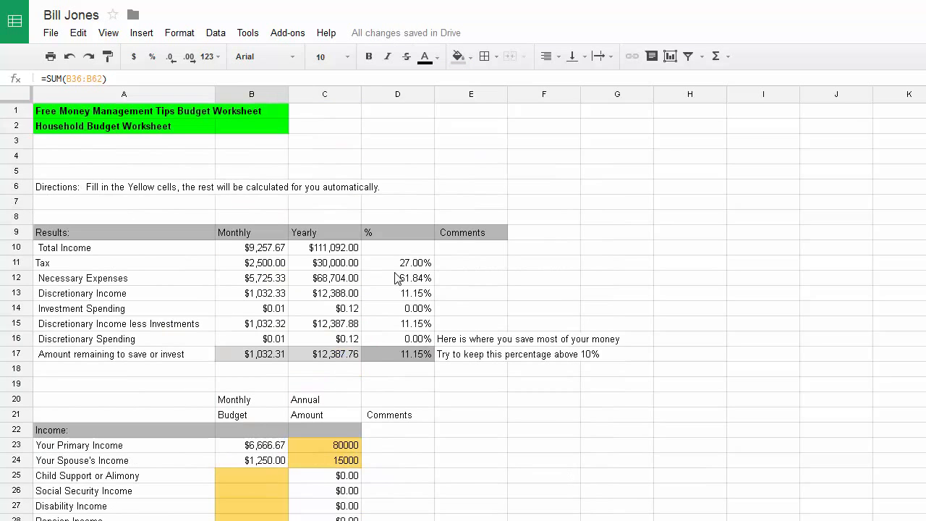
scroll(329, 326, "down", 6)
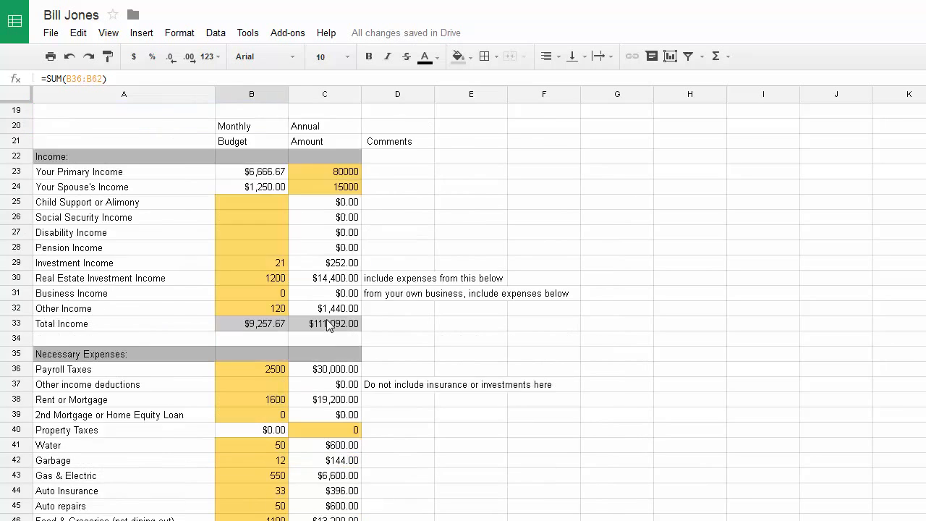
scroll(327, 325, "down", 14)
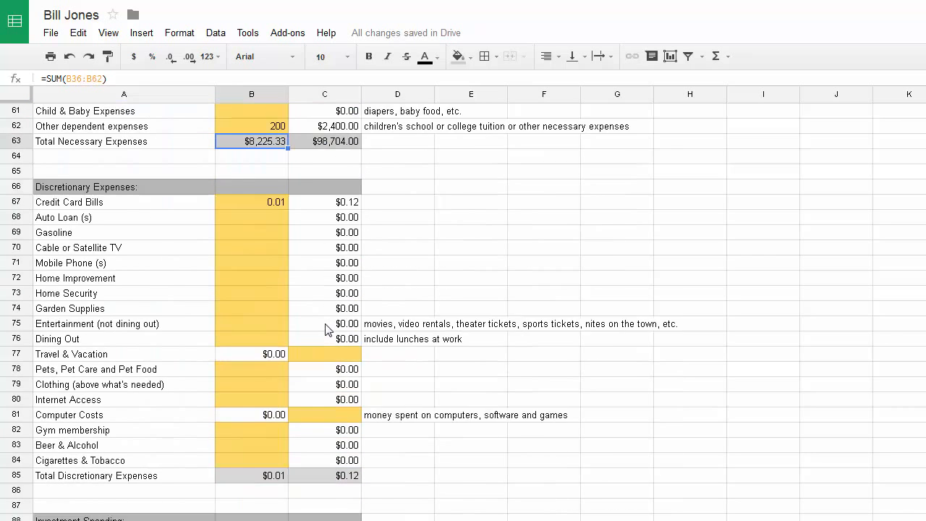
scroll(327, 329, "down", 1)
Enter 100 for Credit Card Bills, 160 for the auto loan and 200 for gasoline
left_click(274, 162)
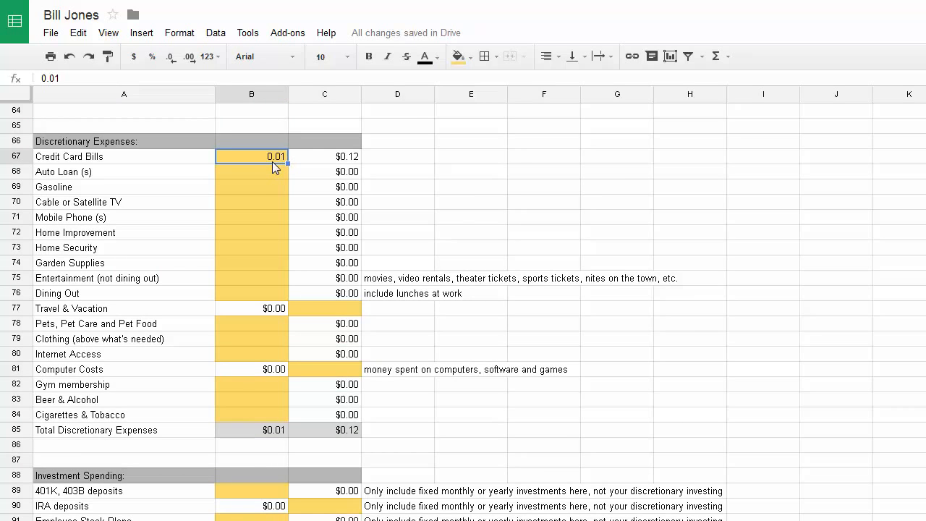
type("100")
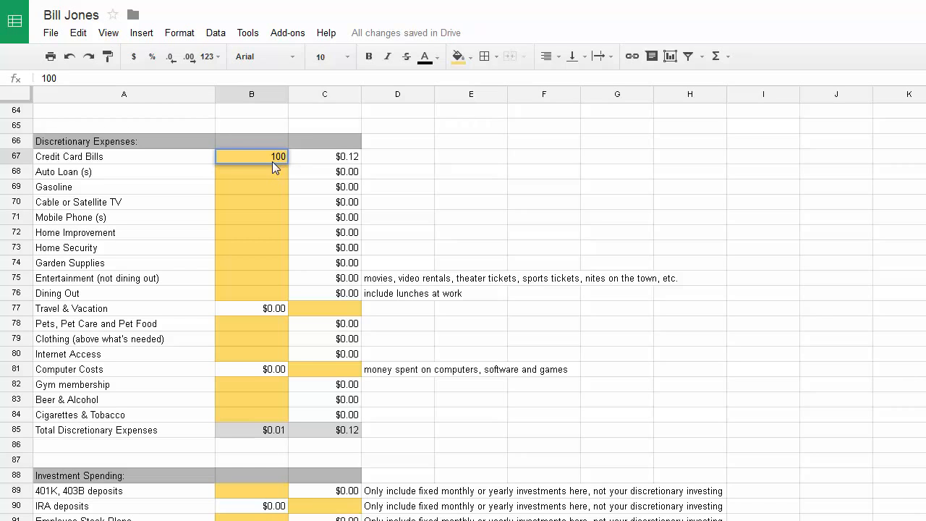
key("Return")
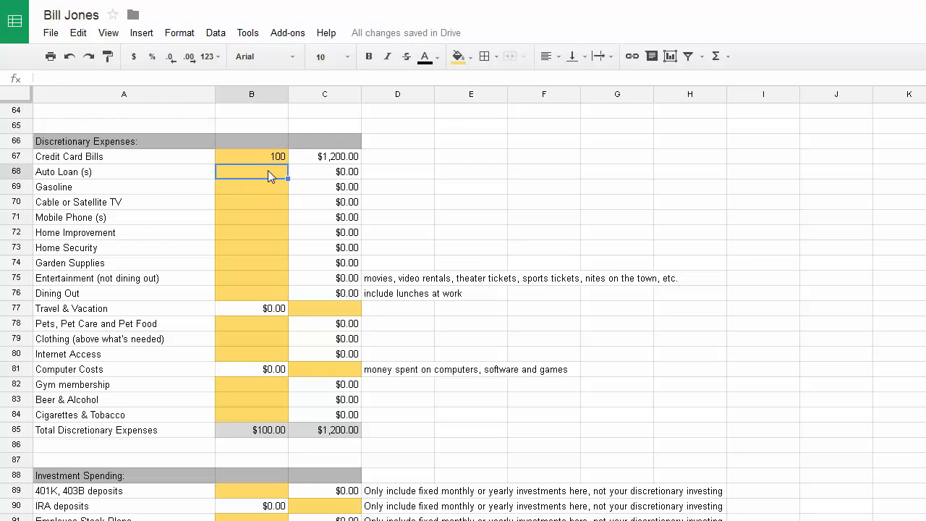
type("60")
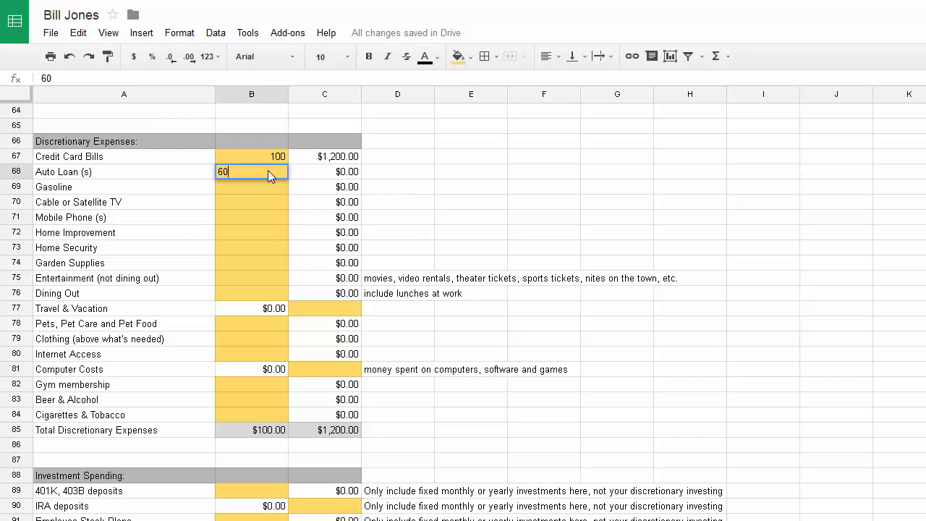
key("Return")
key("Up")
type("160")
key("Return")
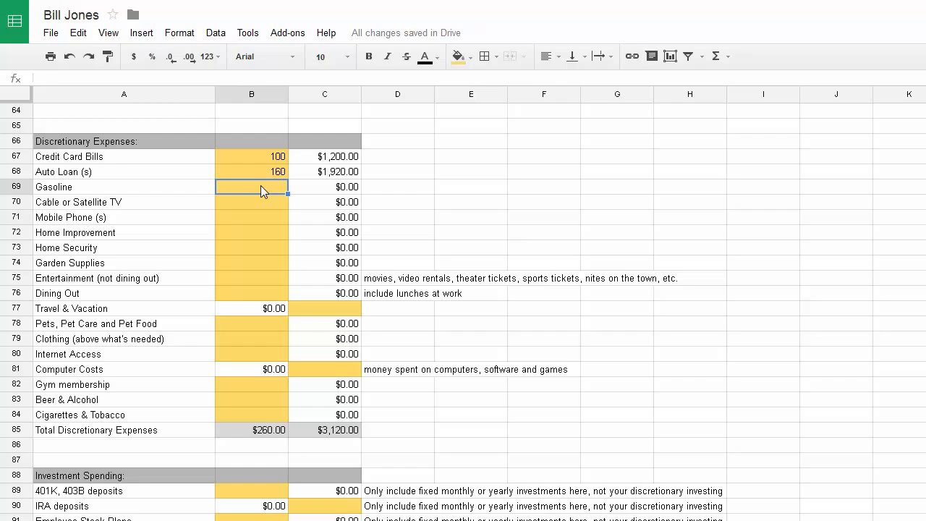
type("200")
key("Return")
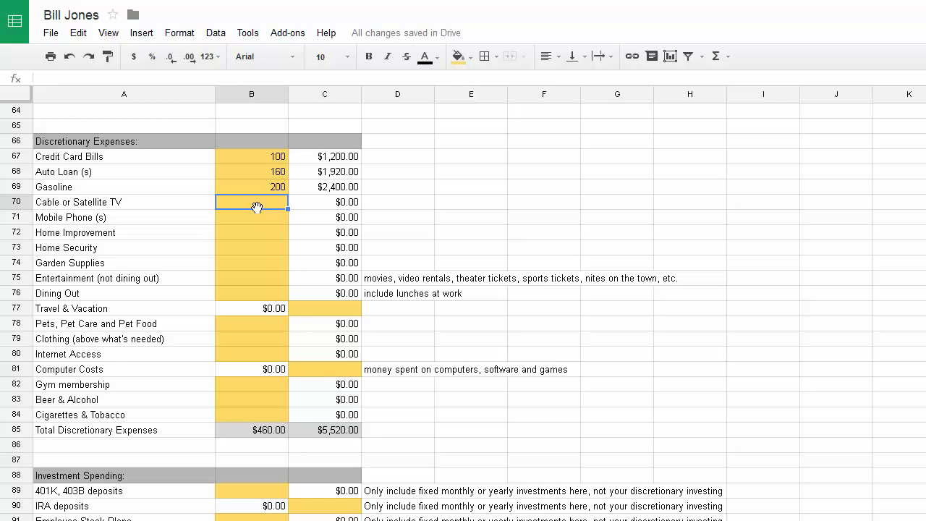
Enter 200 cable TV, 120 mobile phone, 10 garden supplies and 200 entertainment
type("200")
key("Return")
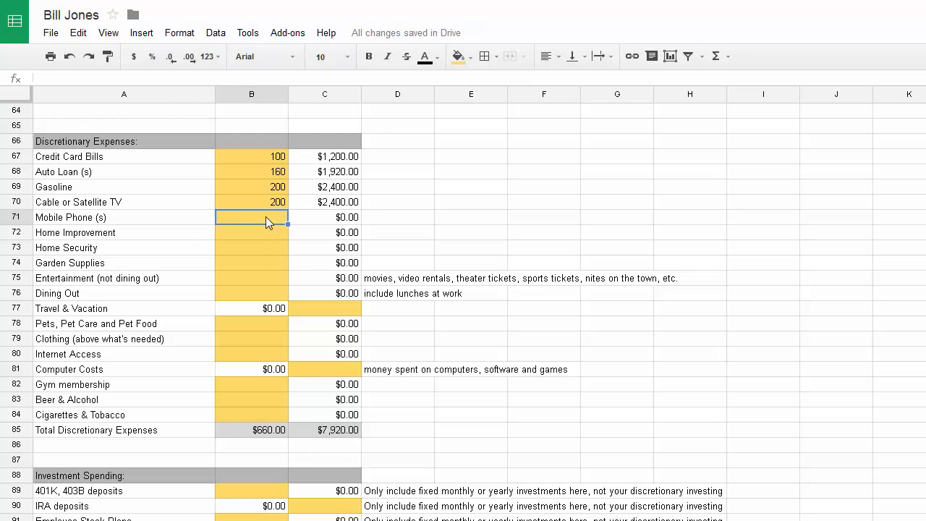
type("100")
key("BackSpace")
key("BackSpace")
type("20")
key("Return")
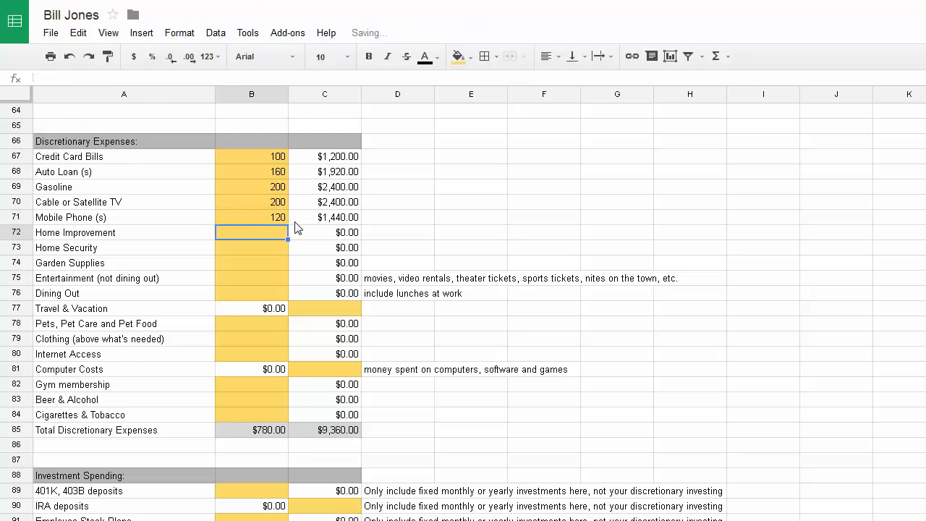
left_click(248, 251)
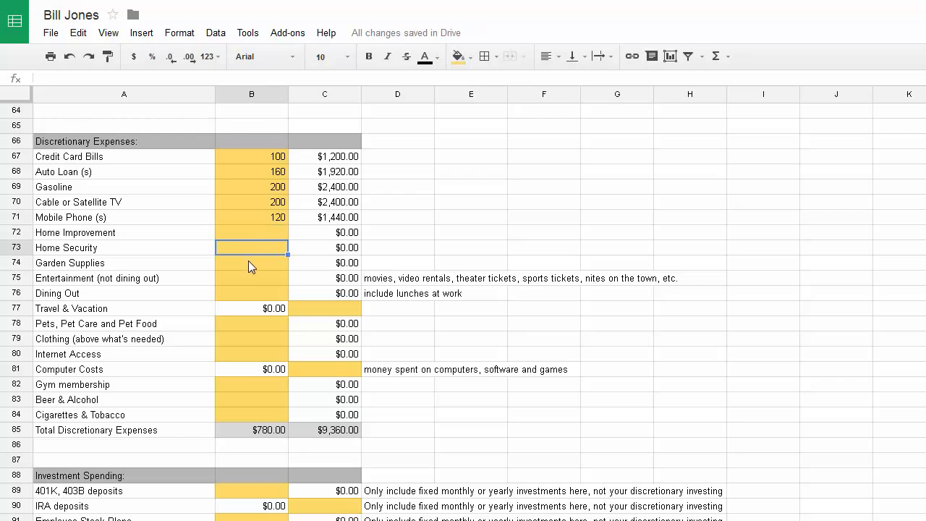
left_click(248, 269)
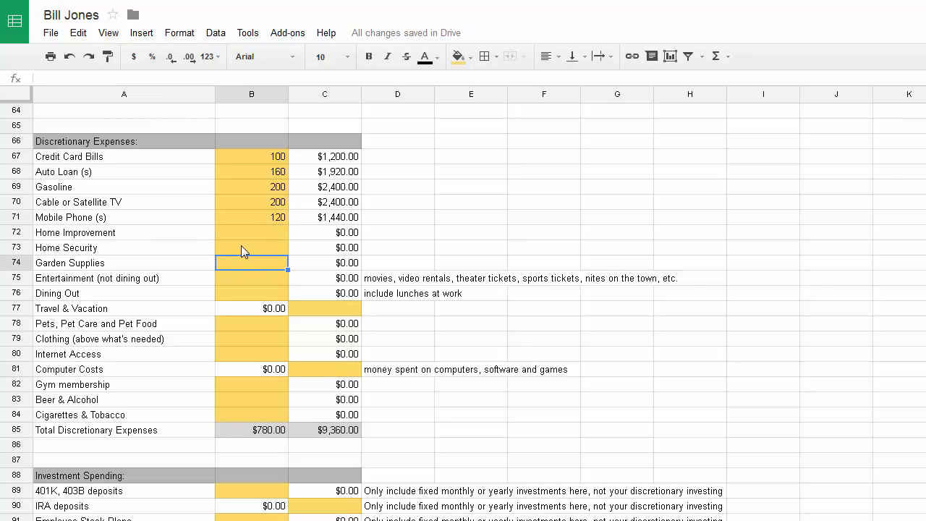
type("10")
key("Return")
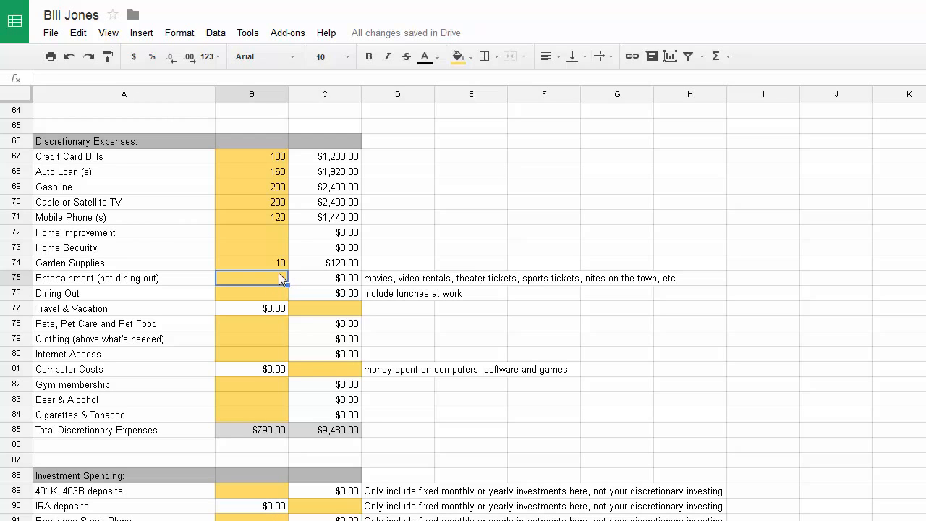
type("200")
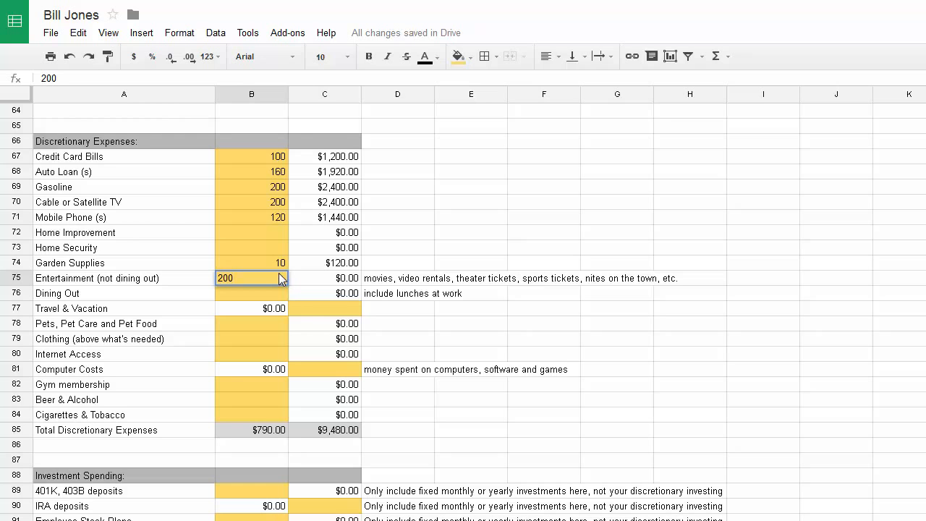
key("Return")
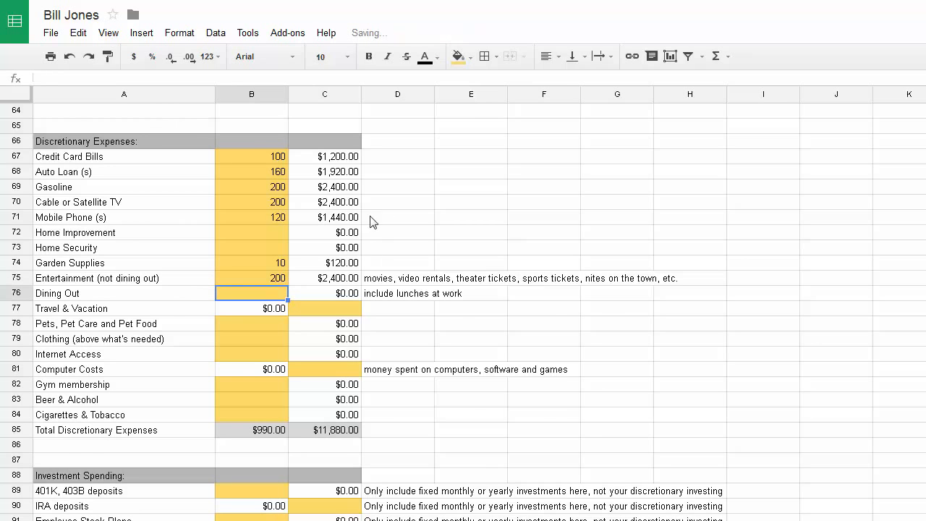
scroll(348, 235, "up", 10)
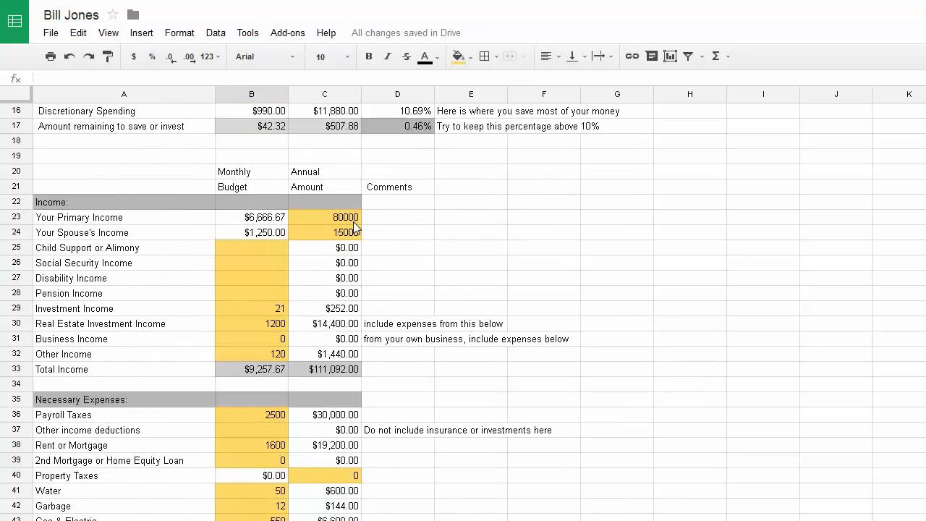
scroll(355, 227, "up", 2)
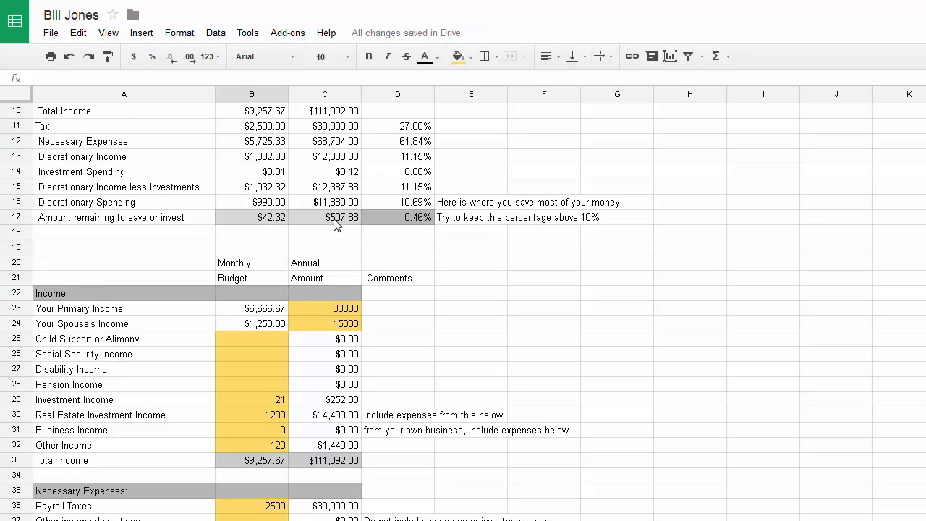
scroll(334, 224, "down", 13)
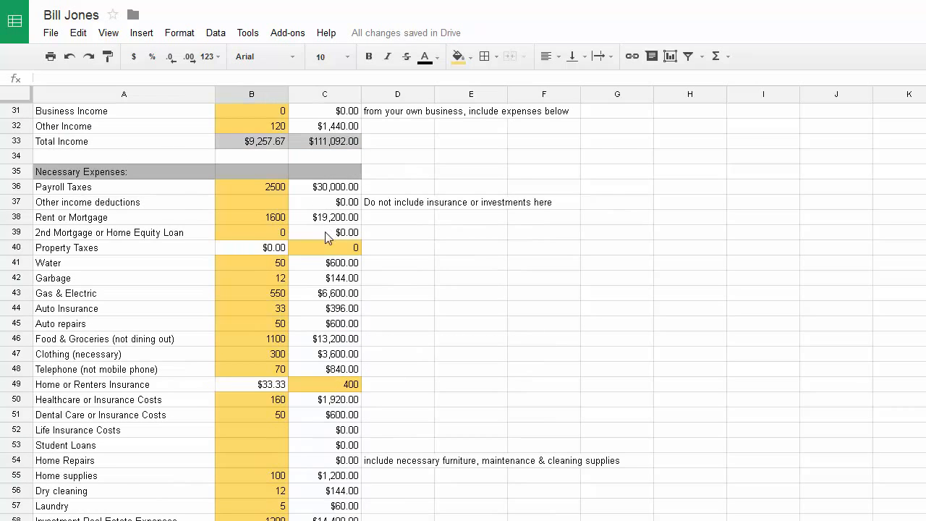
scroll(314, 260, "down", 7)
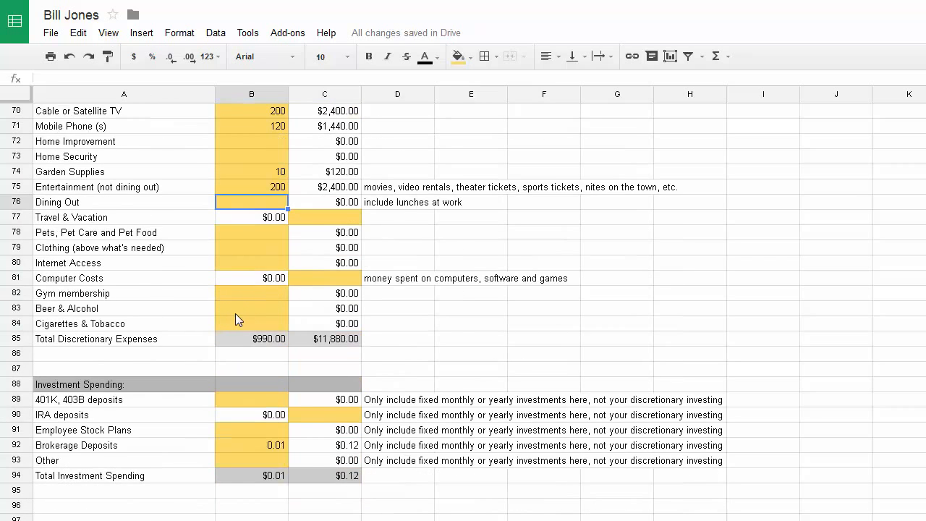
scroll(260, 258, "up", 2)
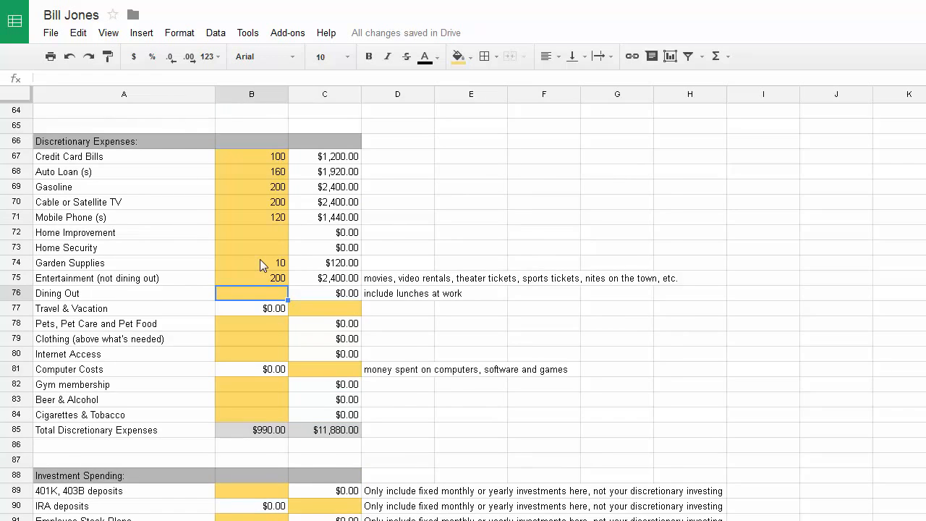
scroll(264, 261, "up", 4)
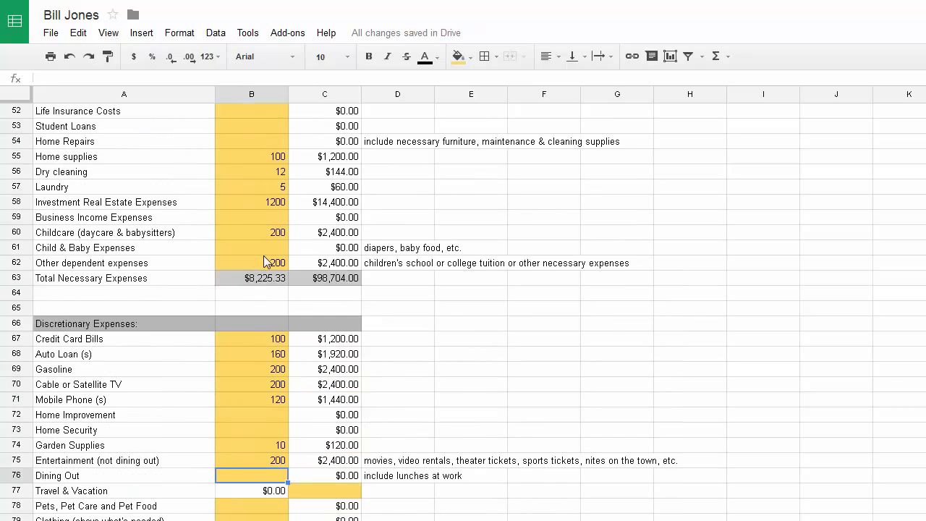
scroll(263, 246, "up", 5)
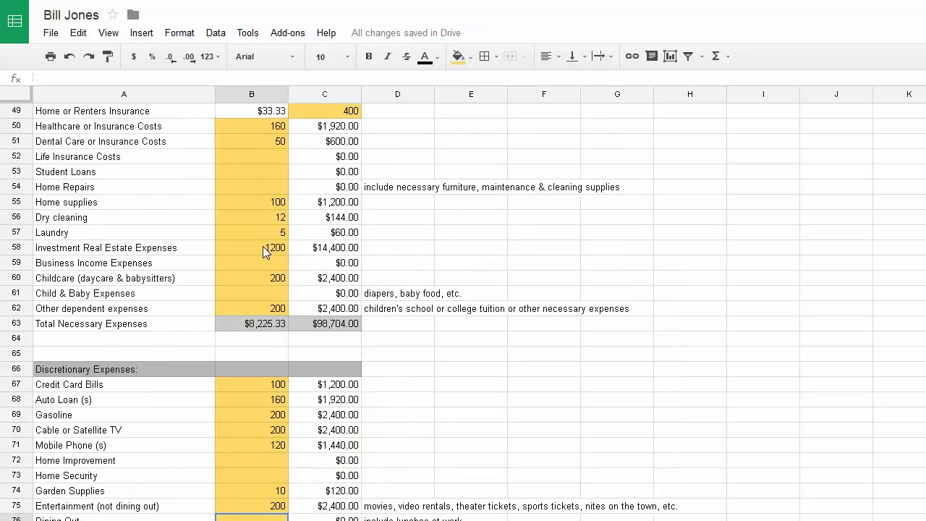
scroll(259, 263, "down", 6)
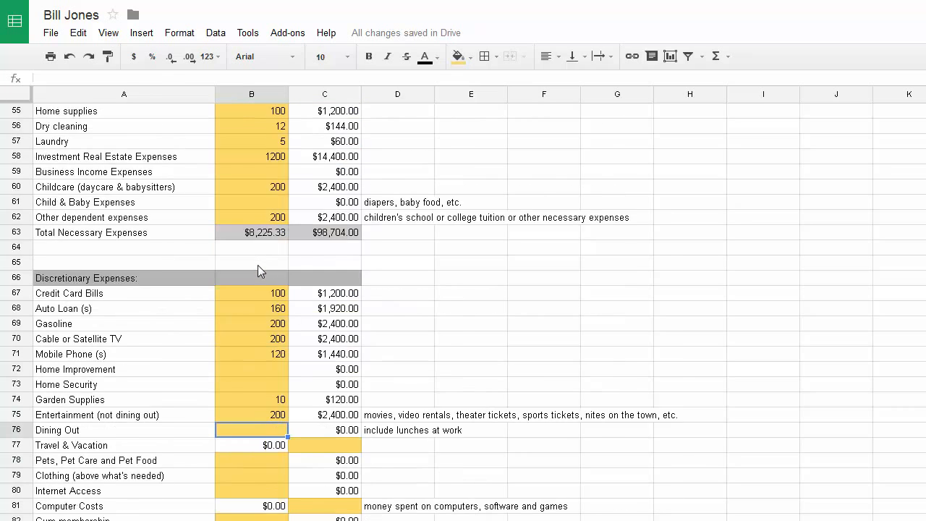
scroll(259, 265, "down", 6)
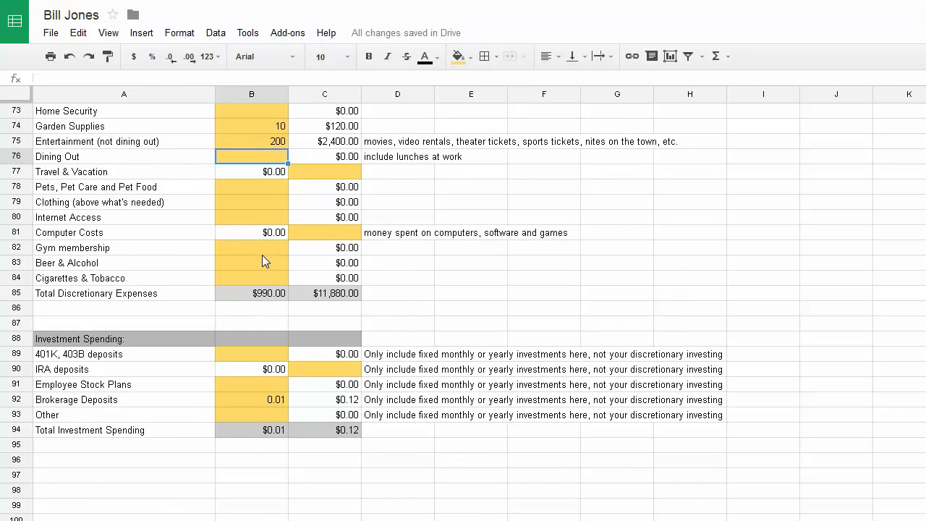
left_click_drag(262, 254, 261, 263)
left_click(257, 264)
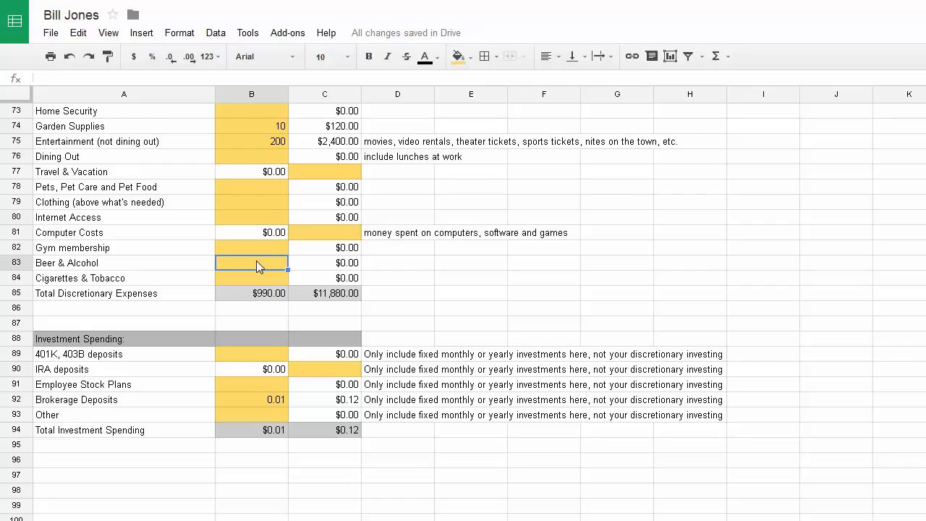
type("1")
key("BackSpace")
type("40")
key("Return")
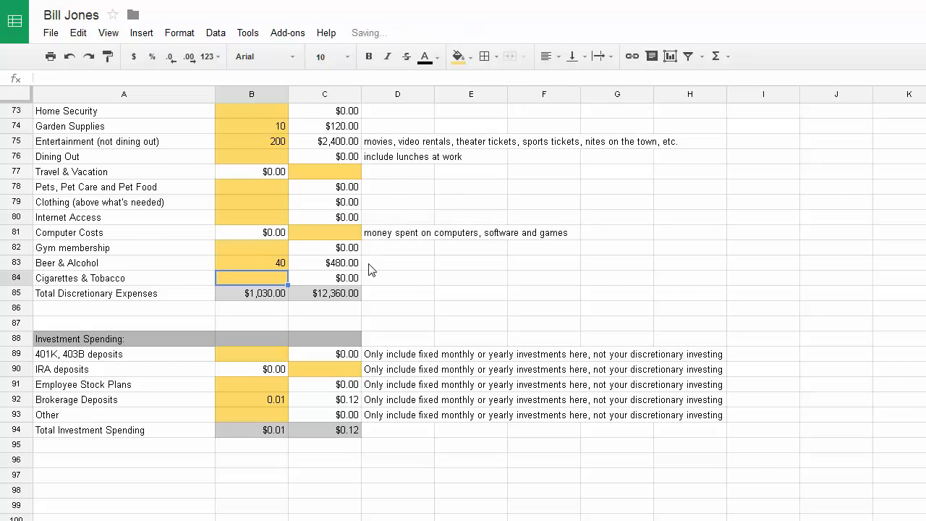
scroll(370, 268, "up", 10)
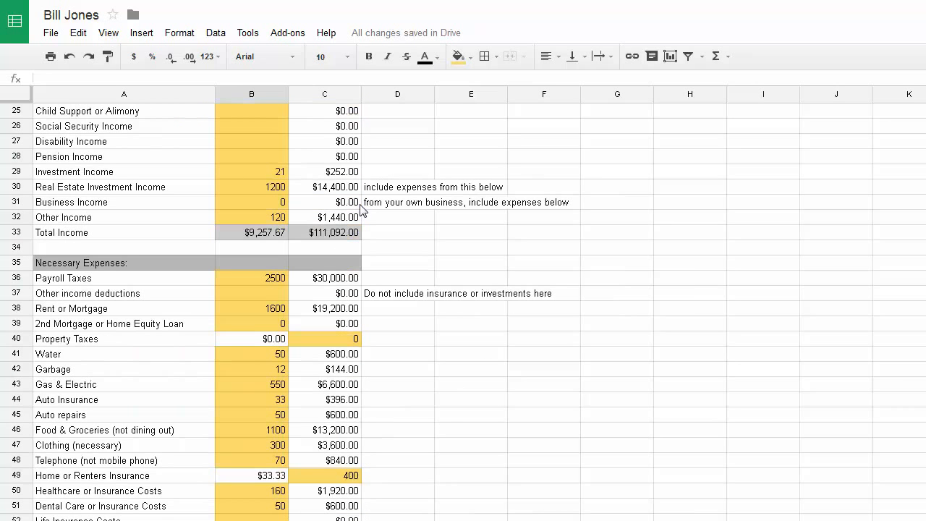
scroll(362, 209, "up", 5)
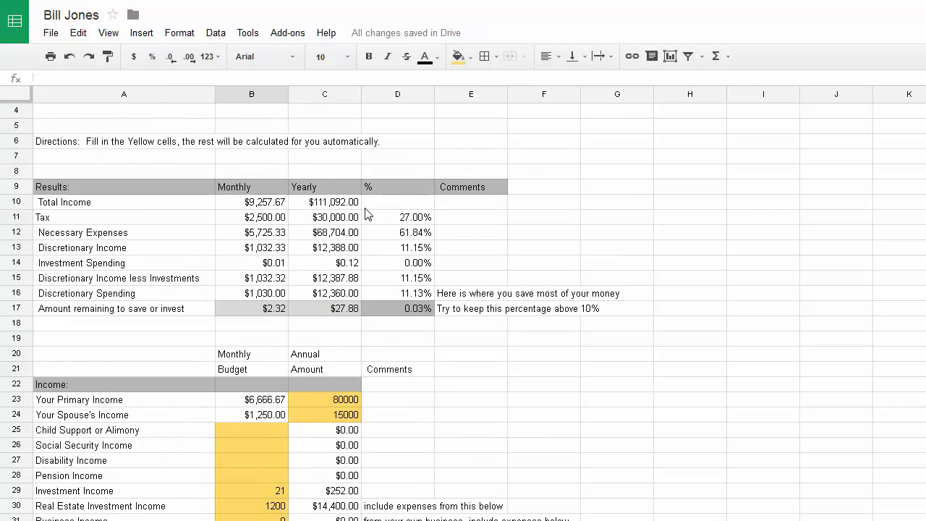
scroll(210, 354, "down", 13)
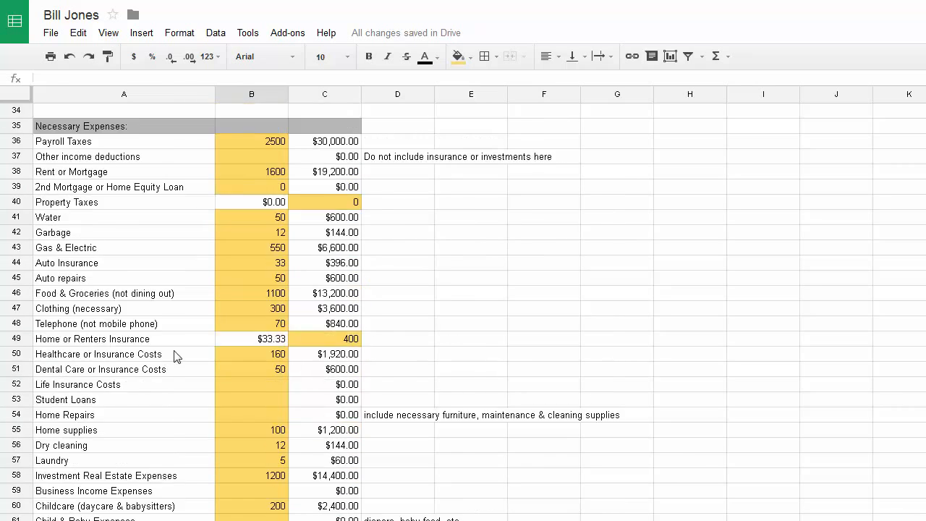
scroll(210, 354, "down", 3)
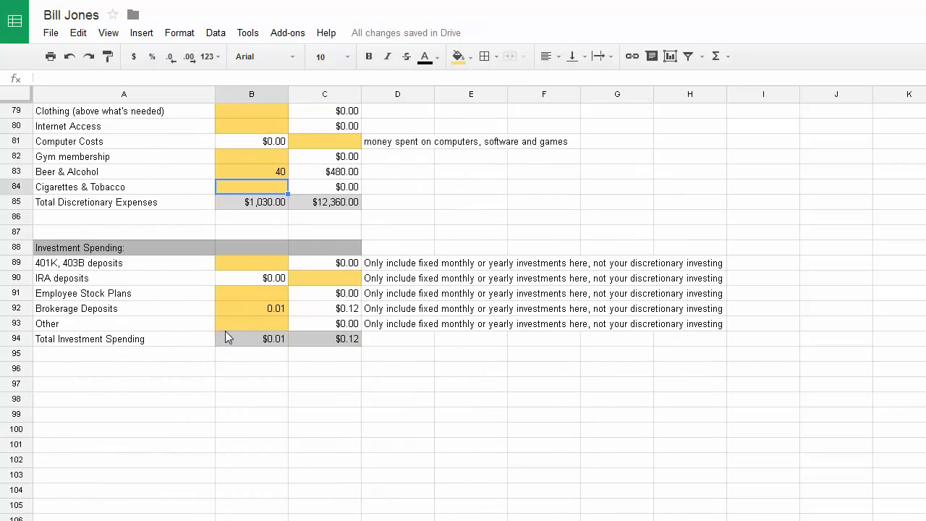
Replace the 0.01 Brokerage Deposits amount in B92 with 0, then return to the sheet top
left_click(262, 312)
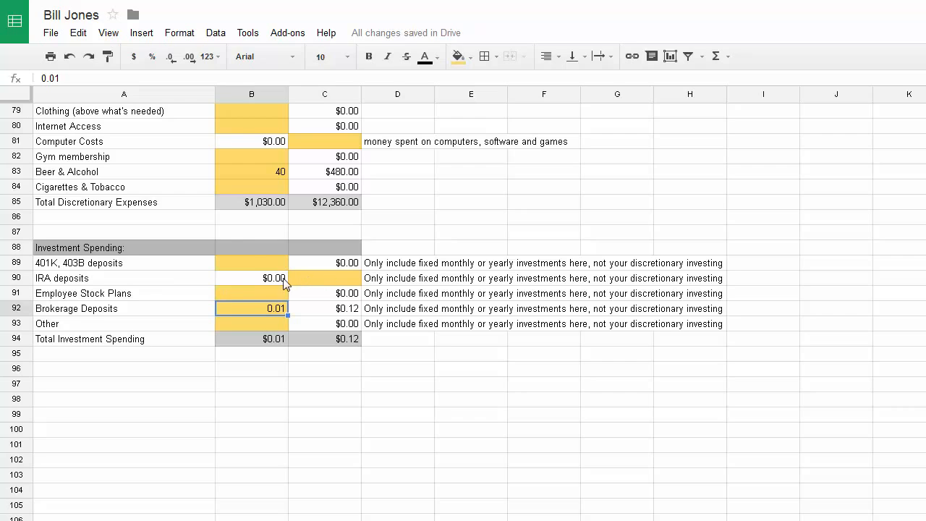
left_click(252, 295)
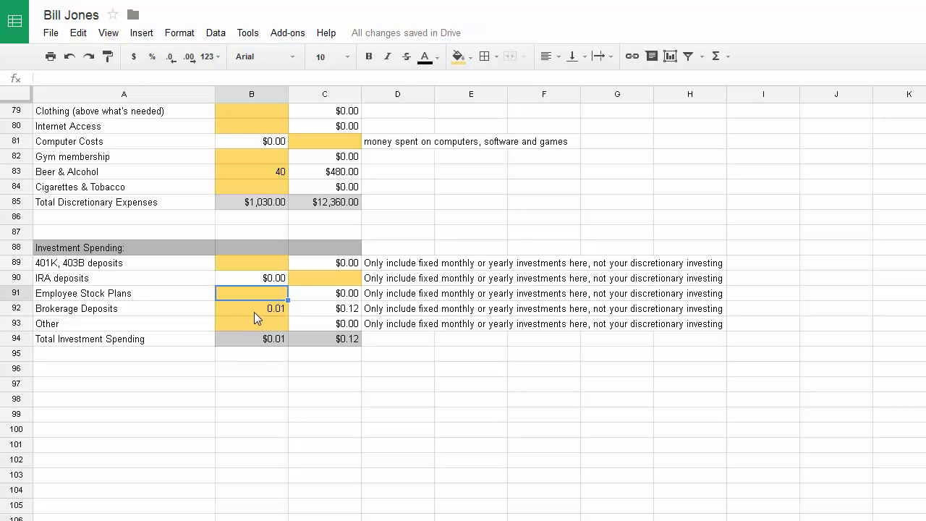
left_click(256, 310)
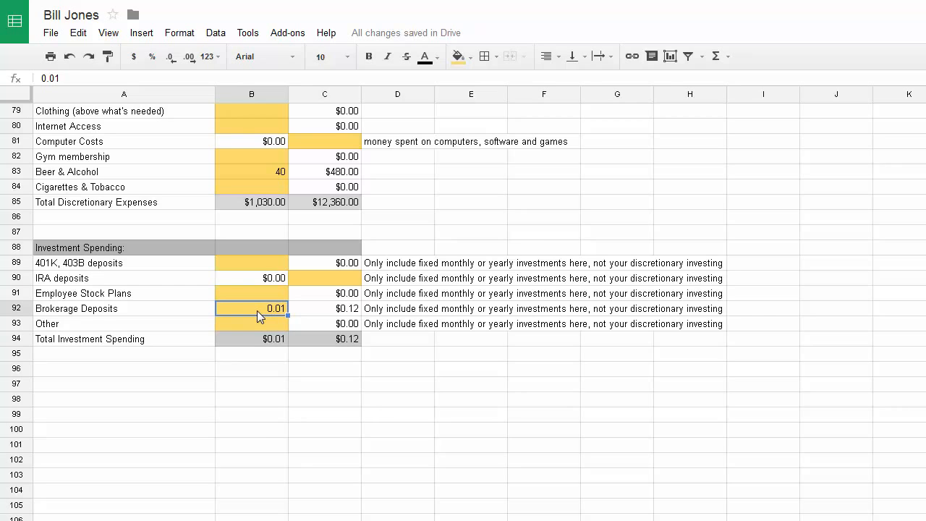
type("0")
left_click(259, 366)
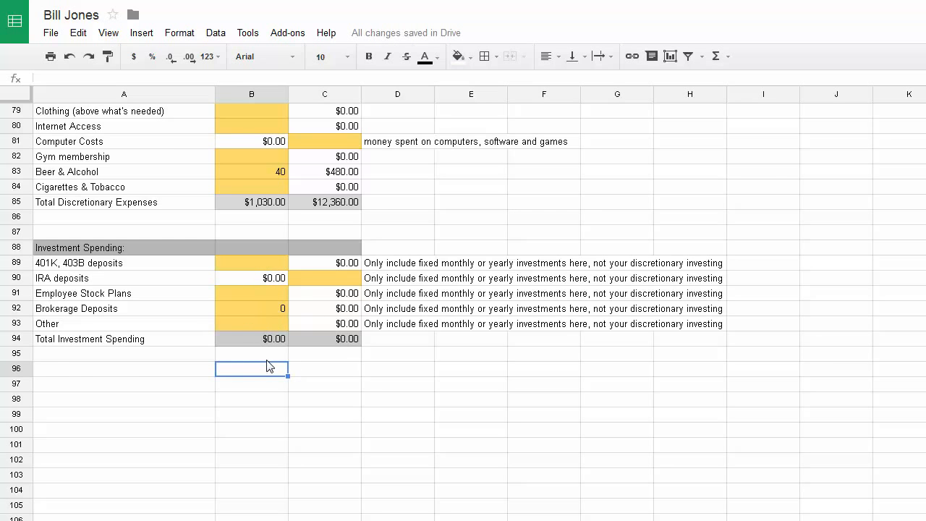
scroll(266, 364, "up", 14)
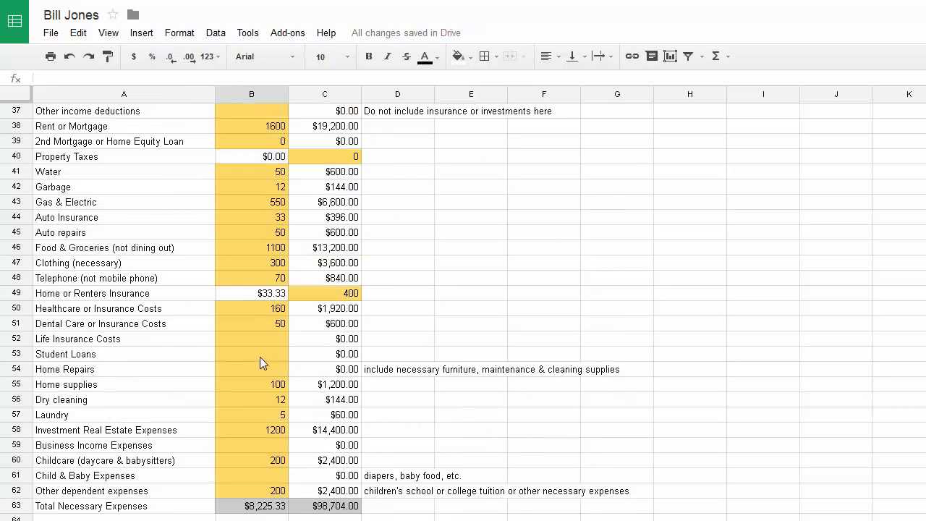
scroll(260, 362, "up", 12)
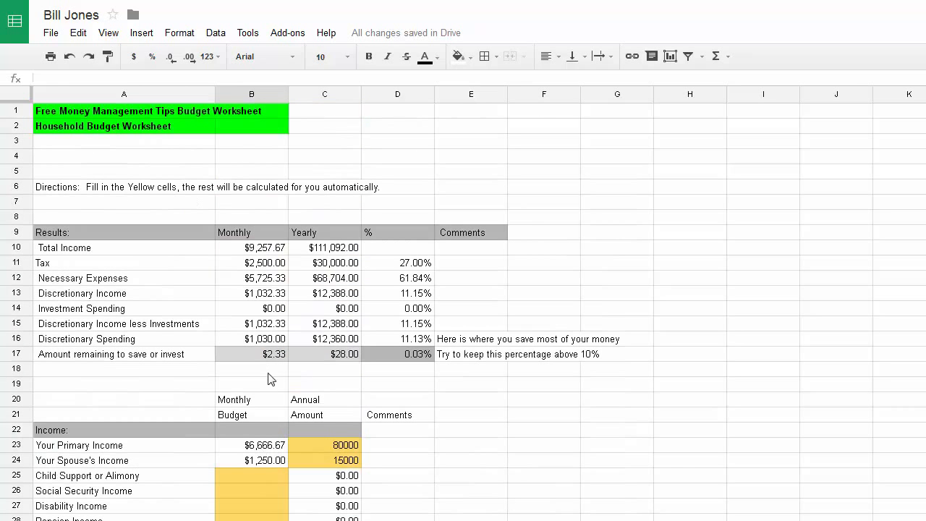
left_click(351, 253)
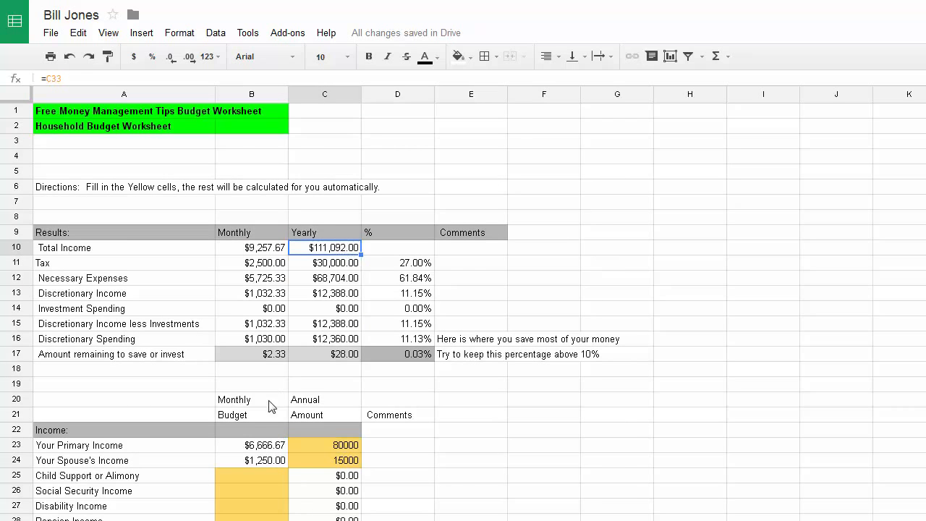
scroll(277, 436, "down", 2)
scroll(281, 448, "down", 1)
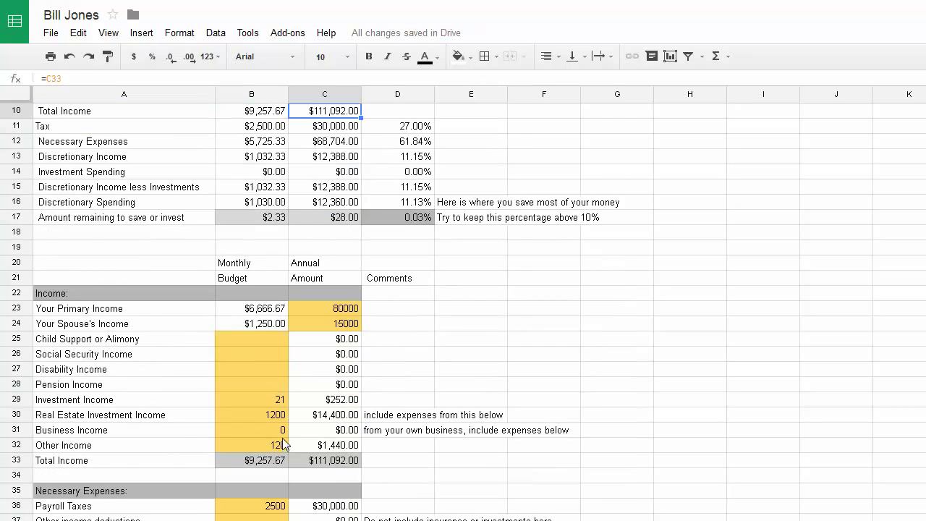
scroll(284, 432, "up", 2)
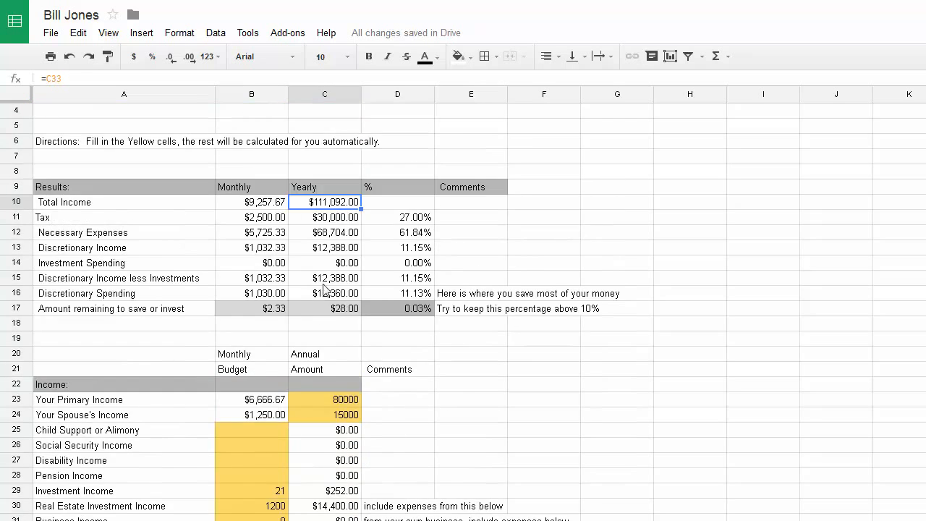
left_click(346, 223)
left_click(406, 221)
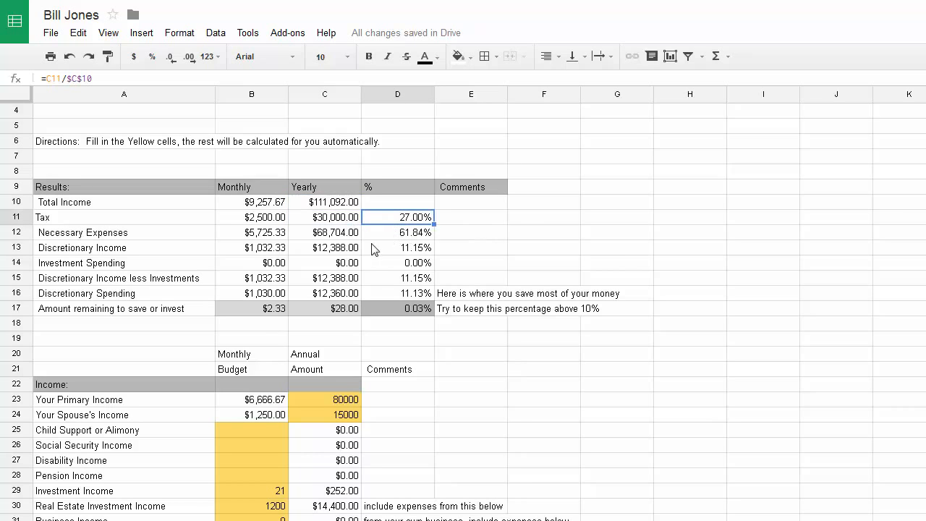
left_click(327, 239)
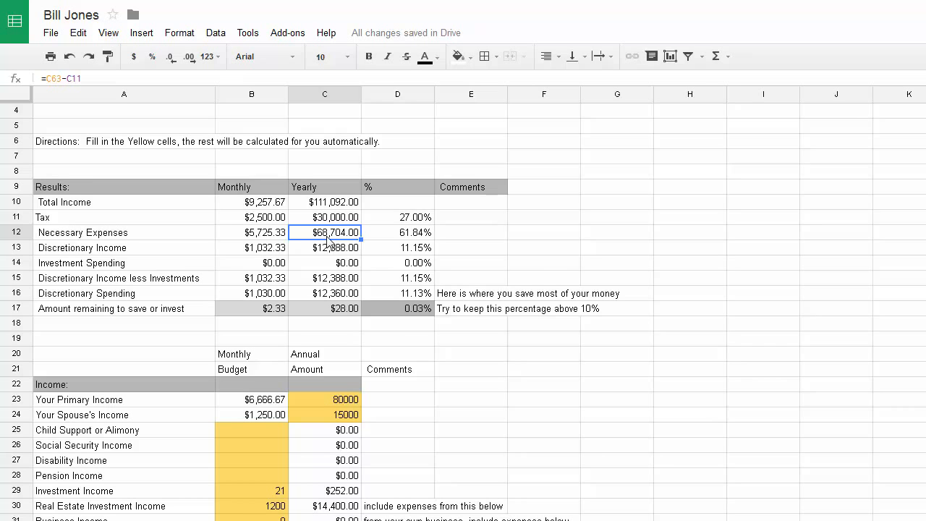
scroll(294, 322, "down", 4)
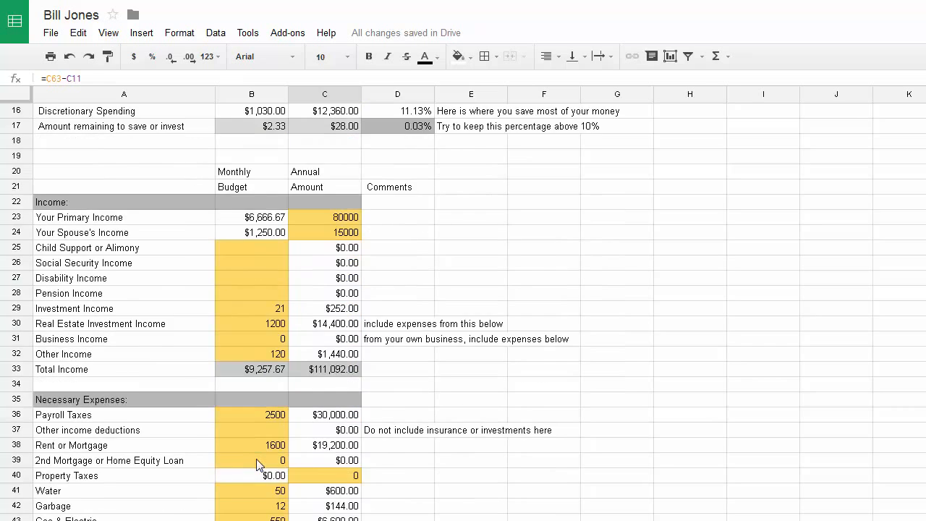
scroll(259, 447, "down", 3)
scroll(260, 441, "up", 6)
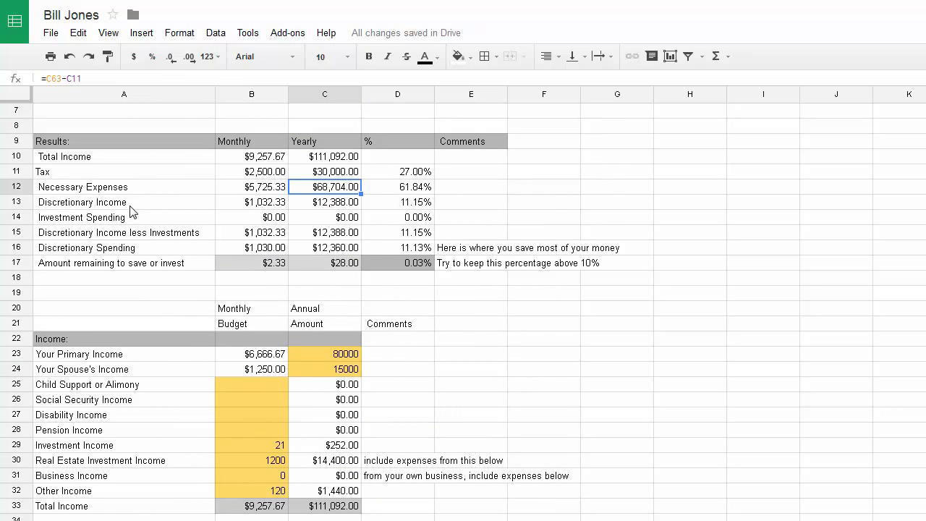
left_click(340, 205)
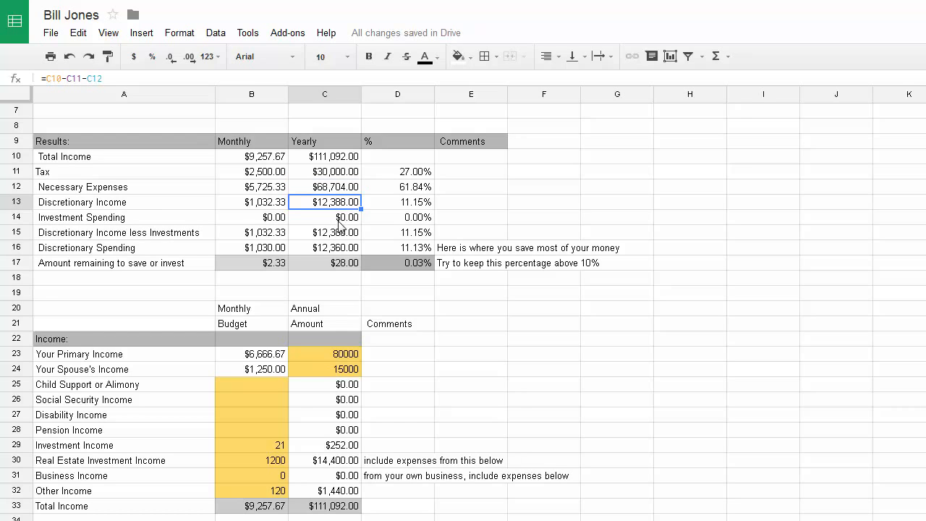
left_click(340, 219)
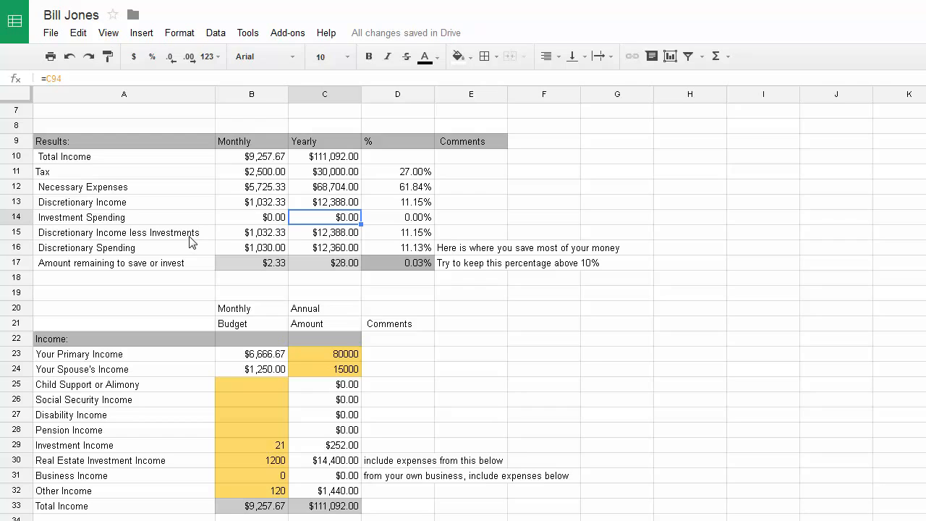
left_click(337, 204)
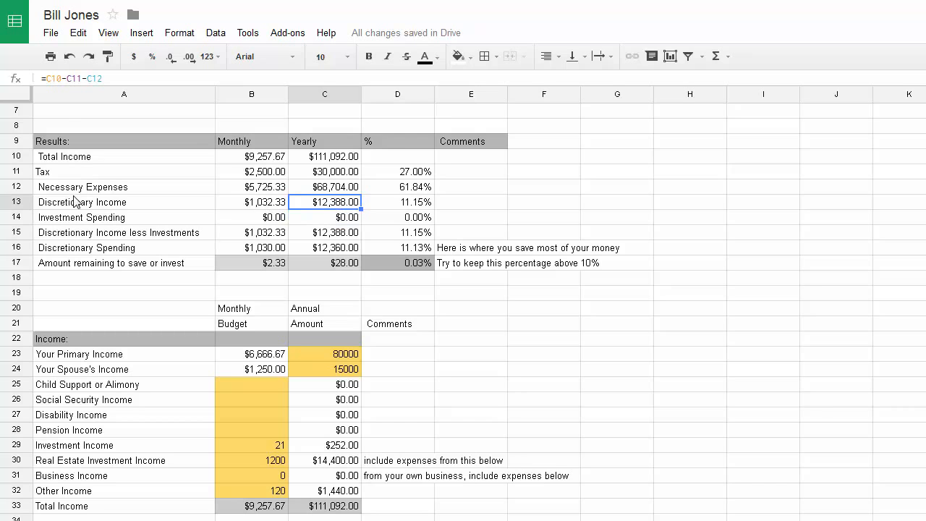
Shade the Discretionary Income row, columns A to E, light grey
left_click(96, 205)
left_click_drag(96, 205, 460, 205)
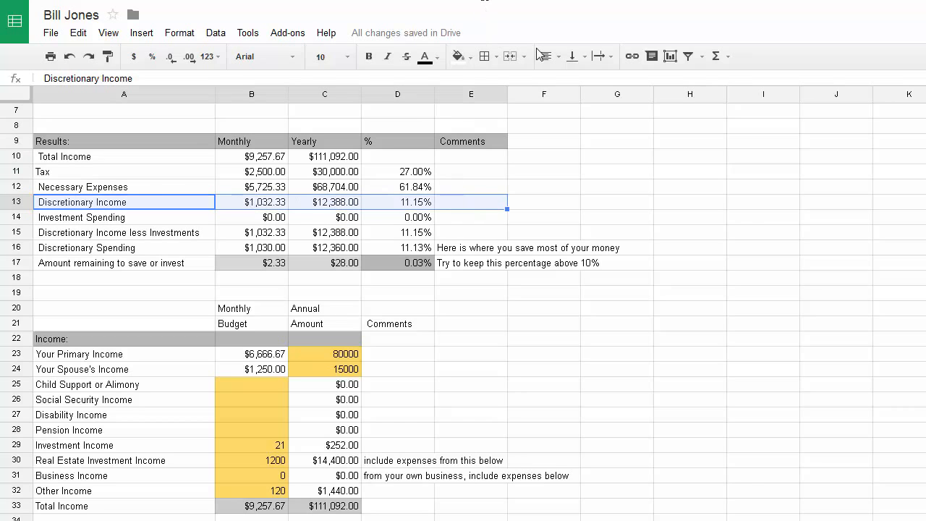
left_click(469, 58)
left_click(543, 104)
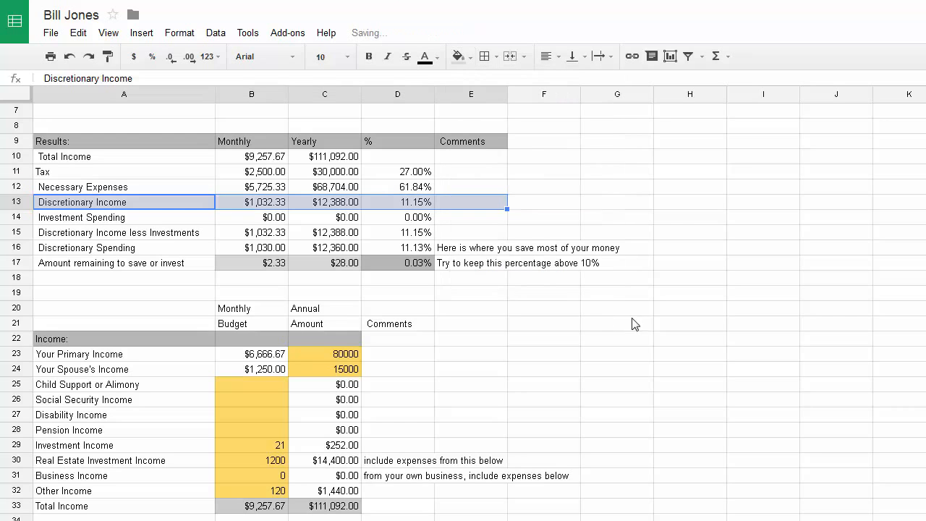
left_click(643, 314)
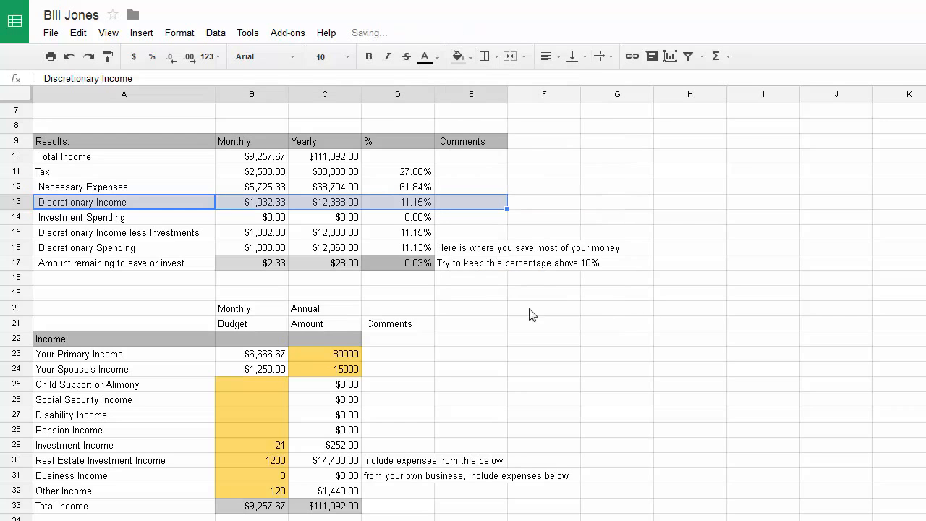
Review the yearly Total Income, Necessary Expenses, Discretionary Income, Investment Spending and remaining-savings formulas
left_click(334, 206)
left_click(334, 158)
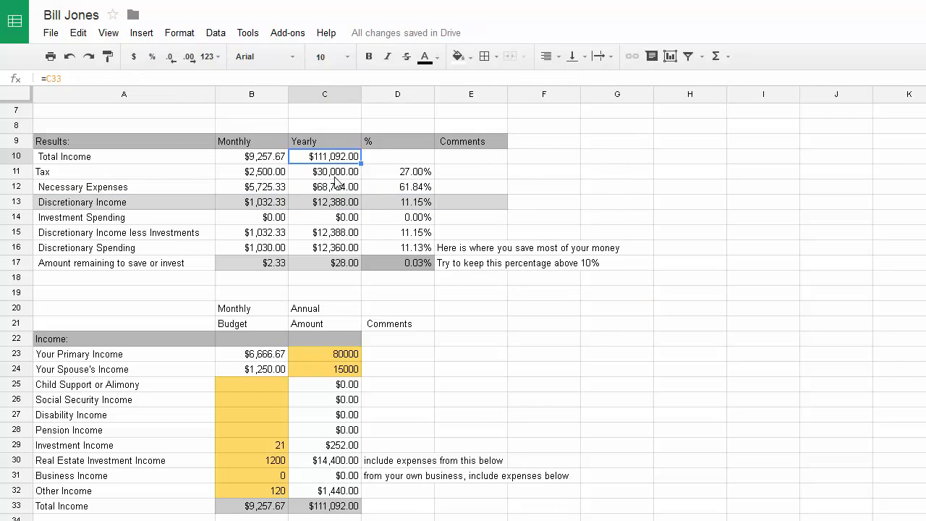
left_click(334, 175)
left_click(334, 187)
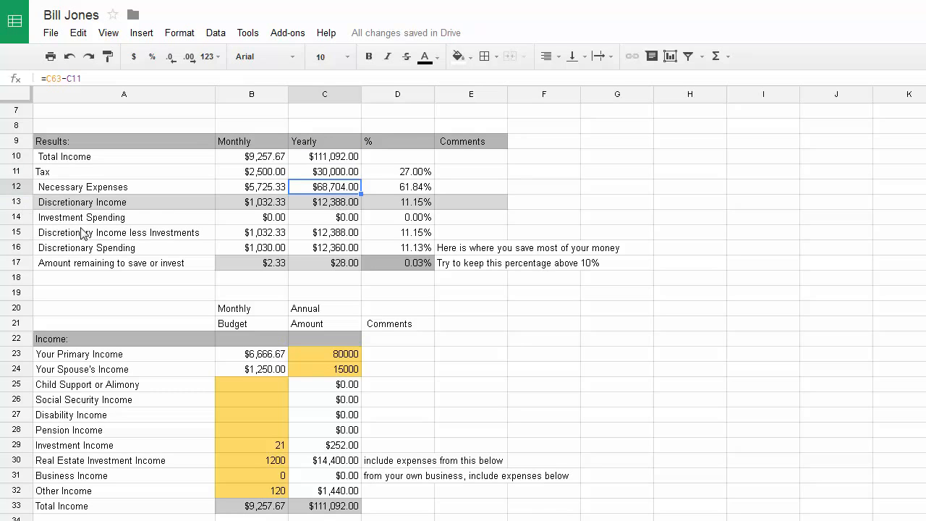
left_click(352, 205)
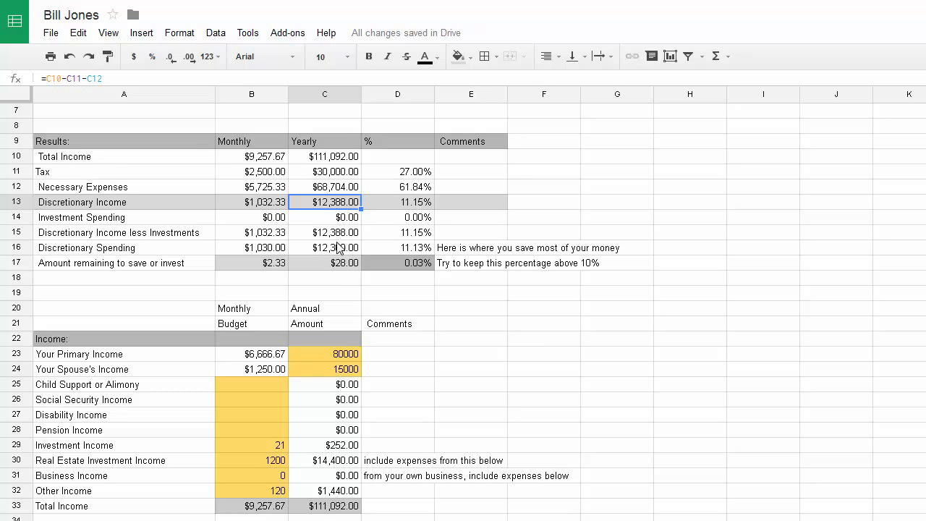
left_click(342, 268)
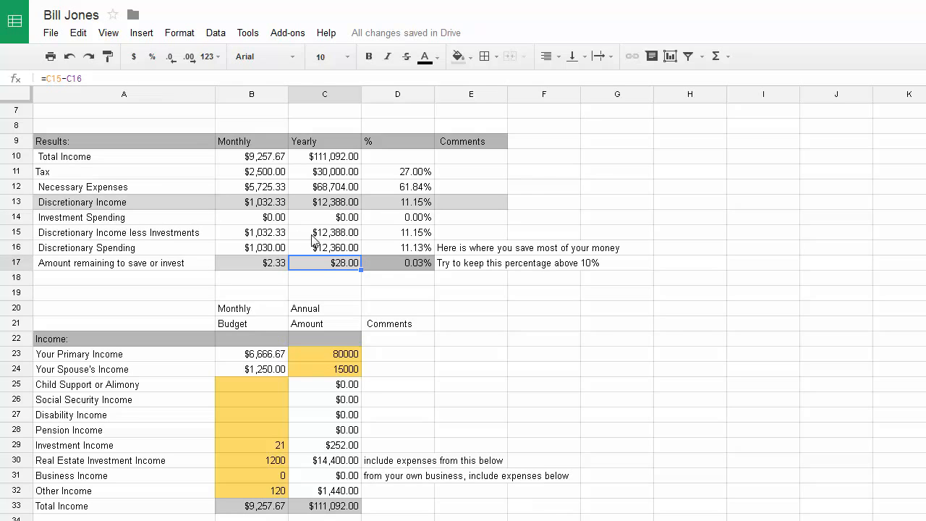
left_click(343, 218)
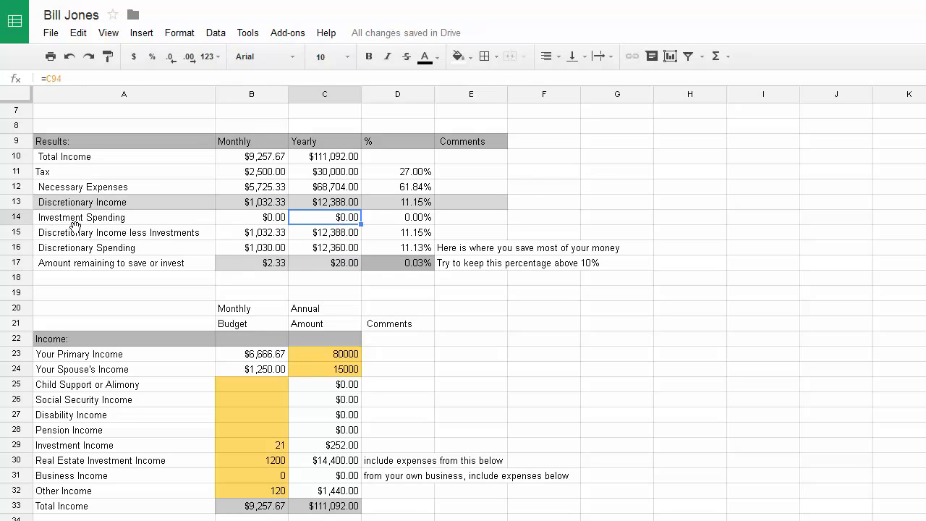
Shade the Discretionary Income less Investments row 15 light grey, then check cell C16's formula
left_click_drag(72, 230, 477, 232)
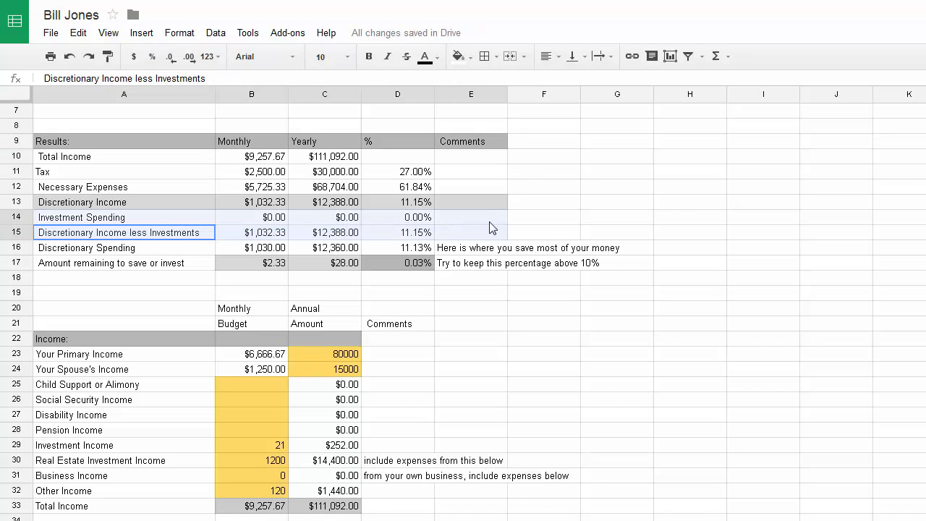
left_click(467, 60)
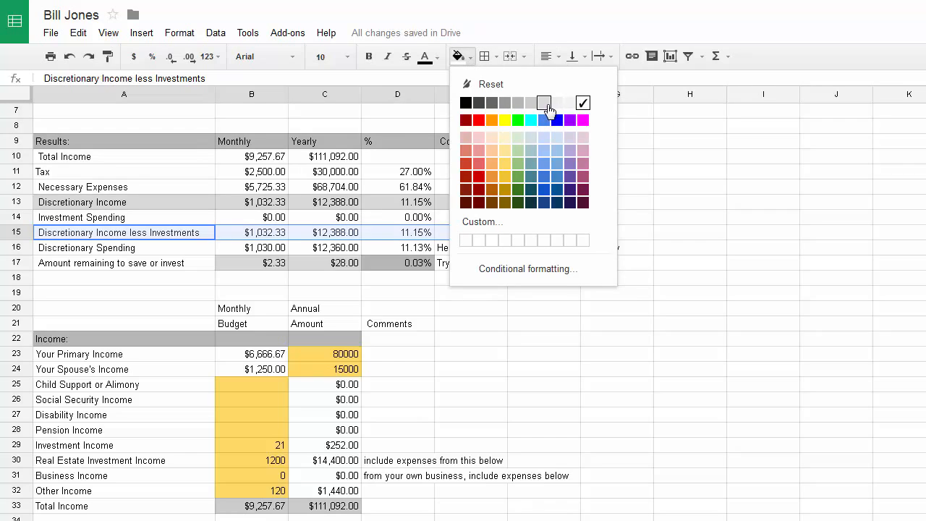
left_click(545, 104)
left_click_drag(816, 352, 783, 342)
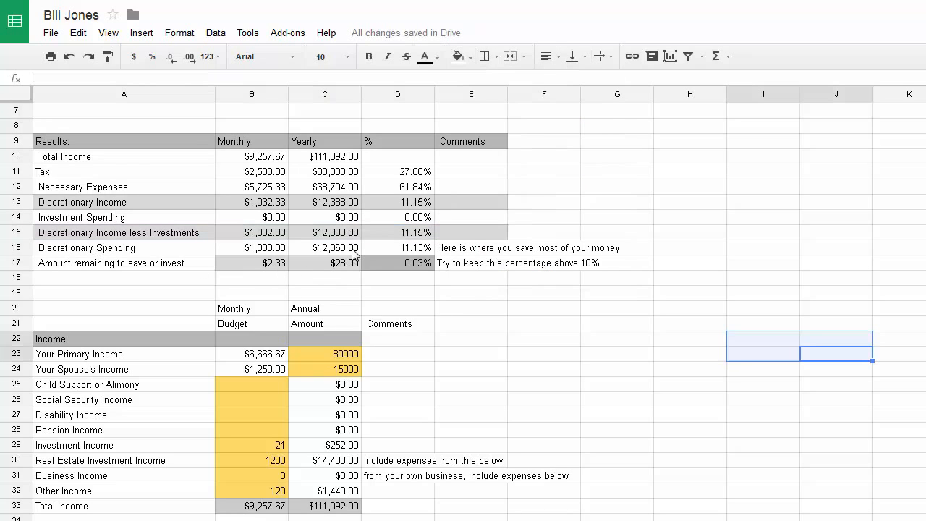
left_click(352, 252)
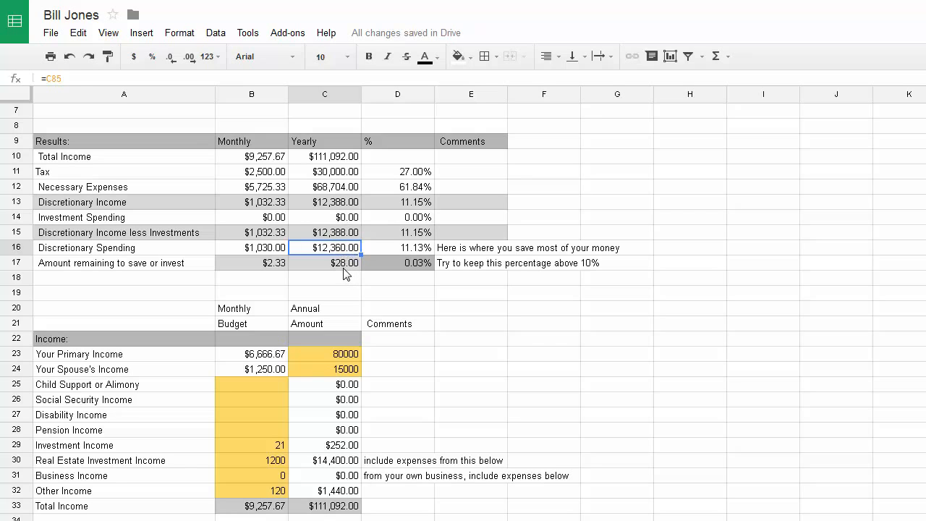
left_click(344, 264)
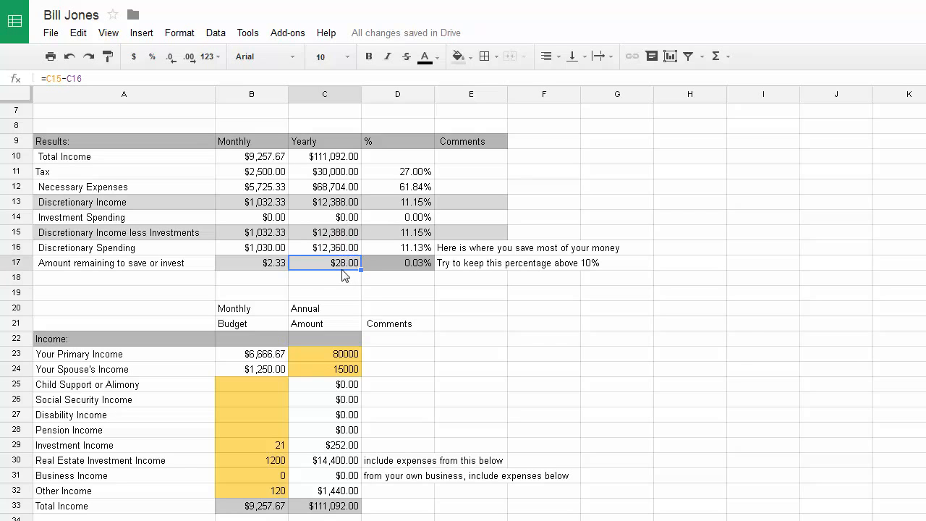
left_click(421, 272)
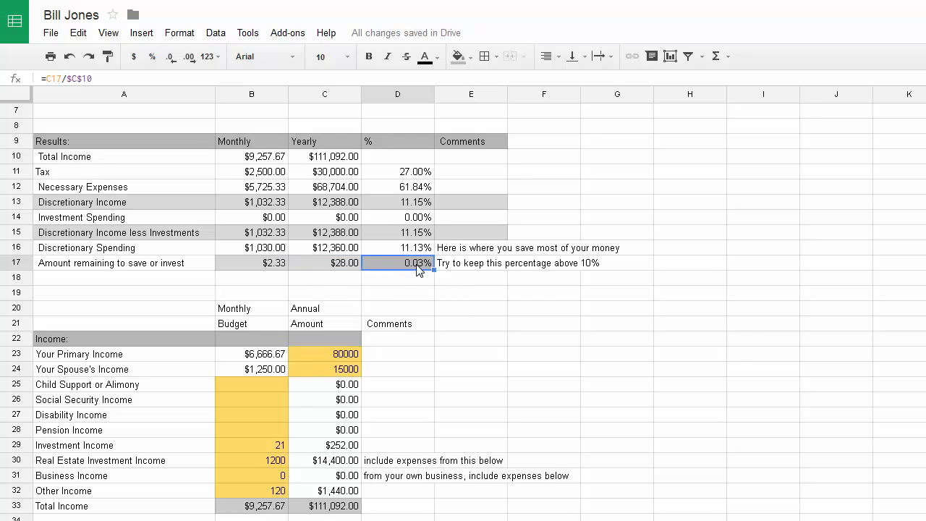
scroll(303, 346, "down", 1)
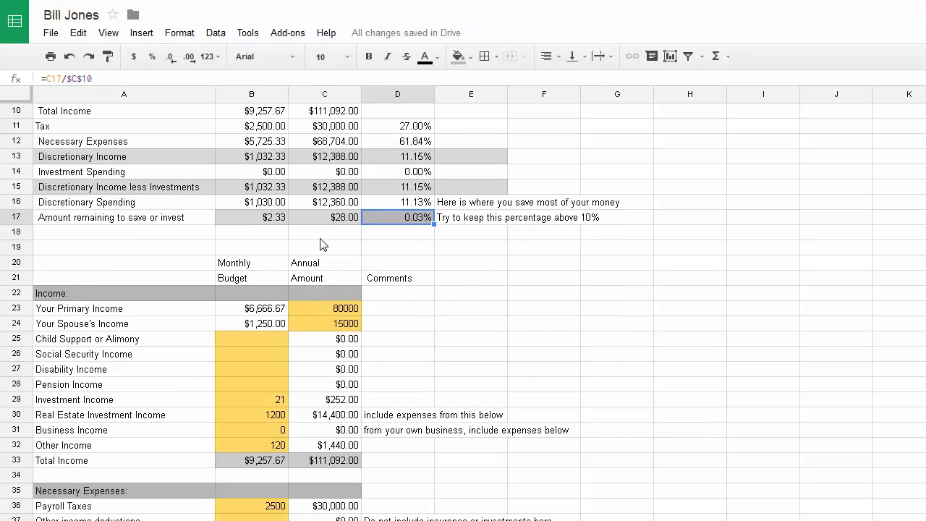
scroll(322, 259, "up", 1)
scroll(322, 261, "down", 5)
scroll(321, 262, "down", 3)
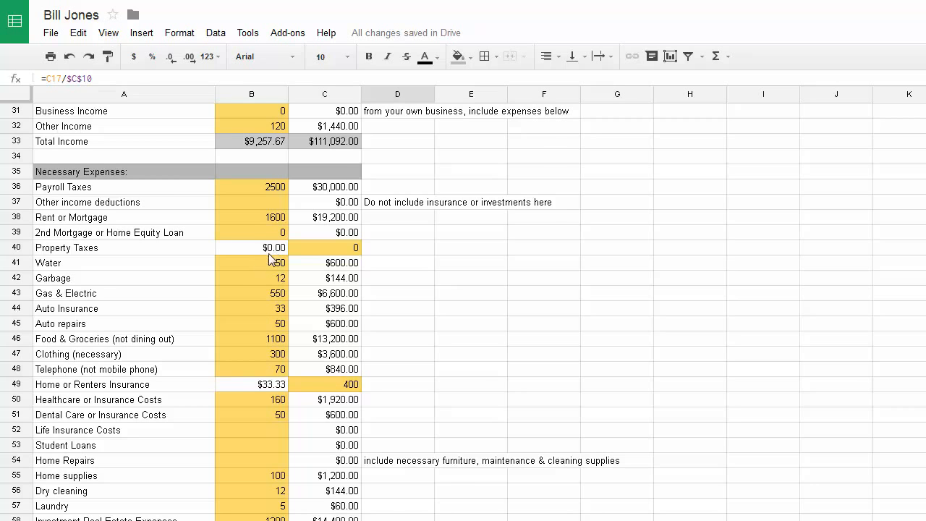
scroll(253, 299, "down", 2)
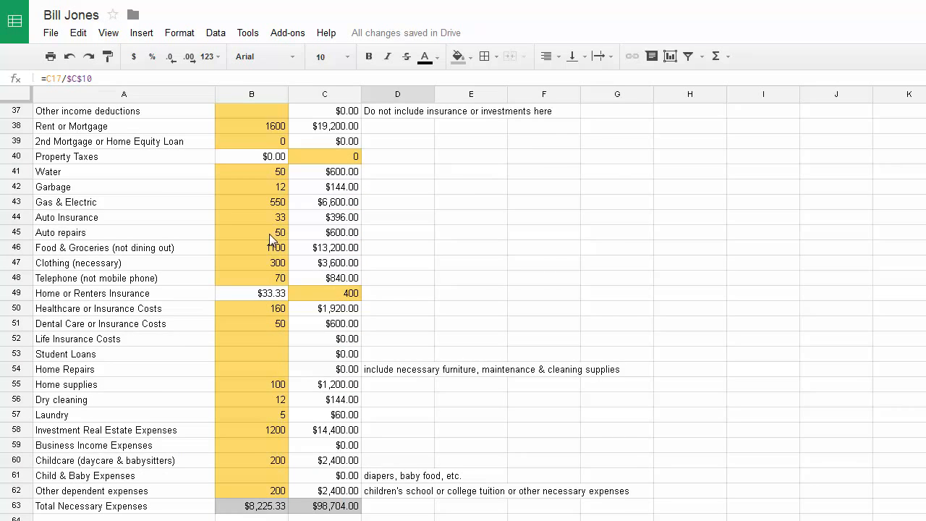
scroll(265, 268, "down", 9)
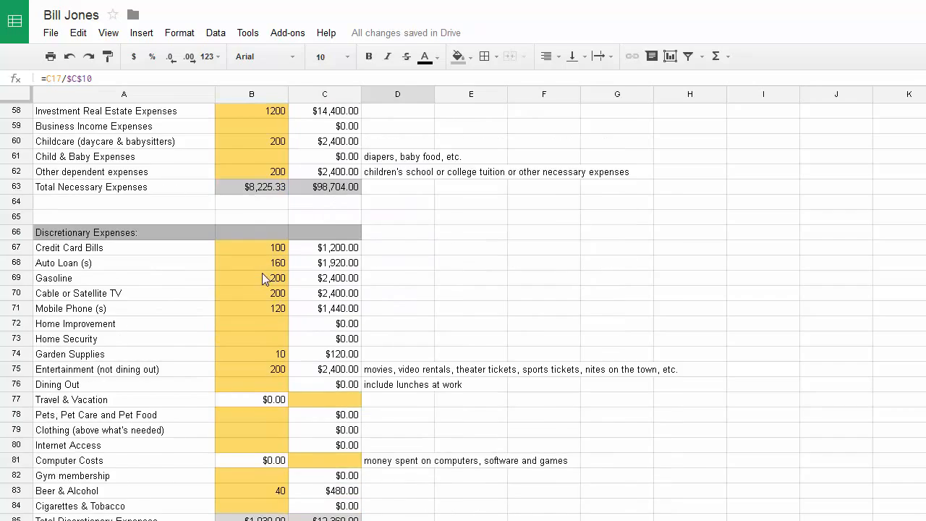
scroll(260, 279, "down", 2)
scroll(259, 276, "up", 4)
scroll(259, 276, "up", 6)
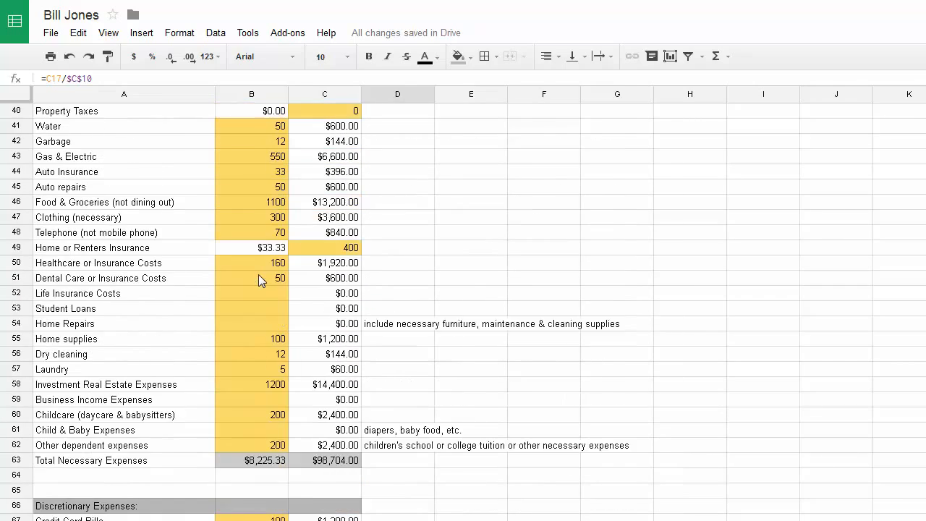
scroll(258, 274, "up", 2)
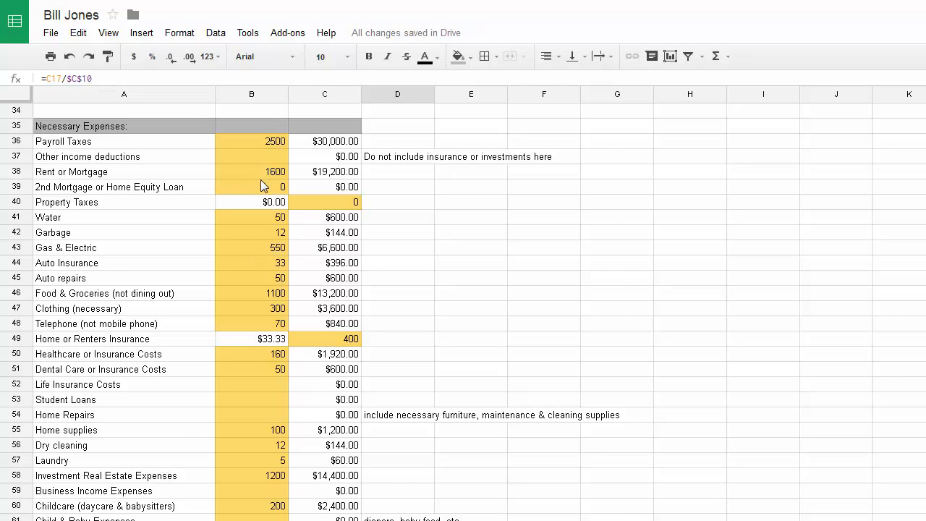
scroll(245, 264, "down", 10)
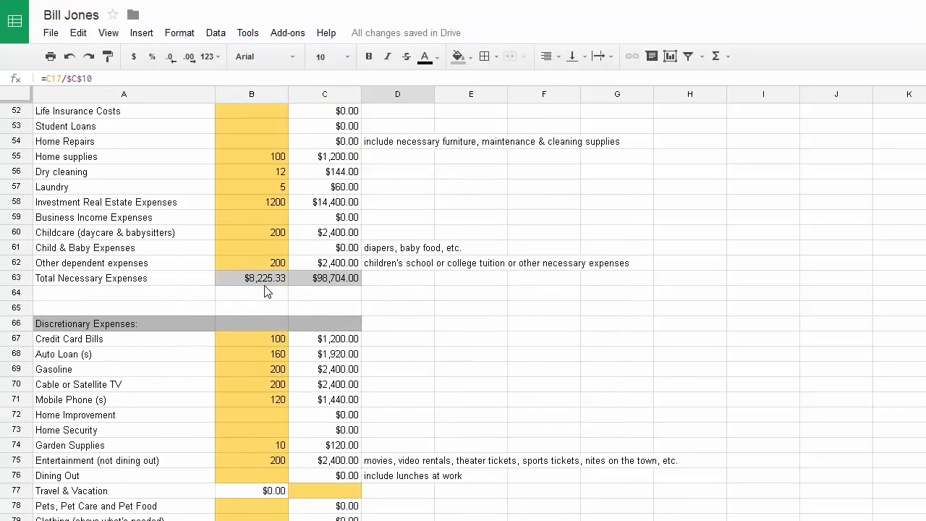
scroll(264, 292, "down", 2)
scroll(261, 286, "up", 14)
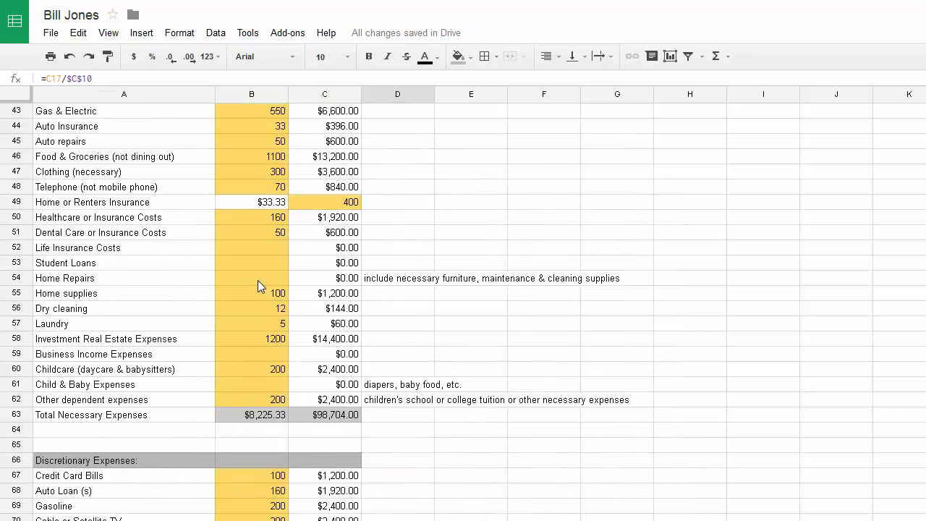
scroll(265, 273, "up", 8)
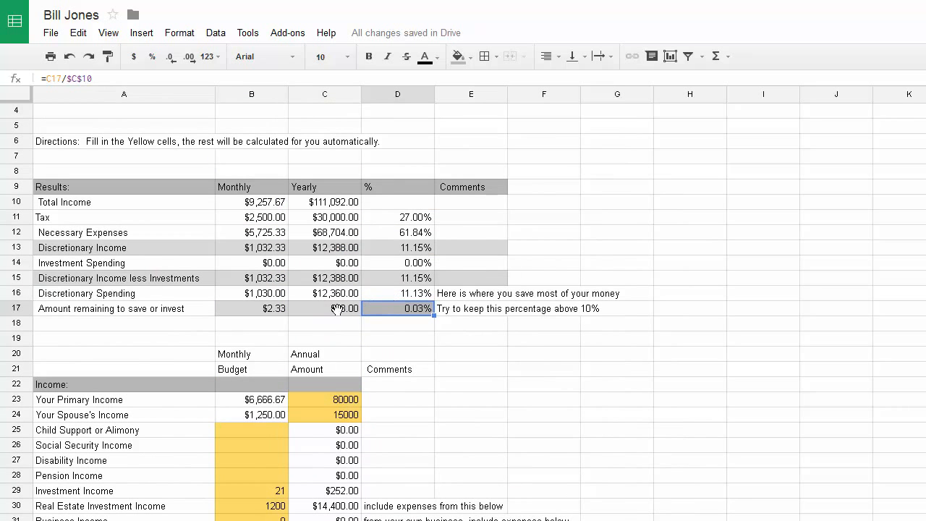
left_click(334, 311)
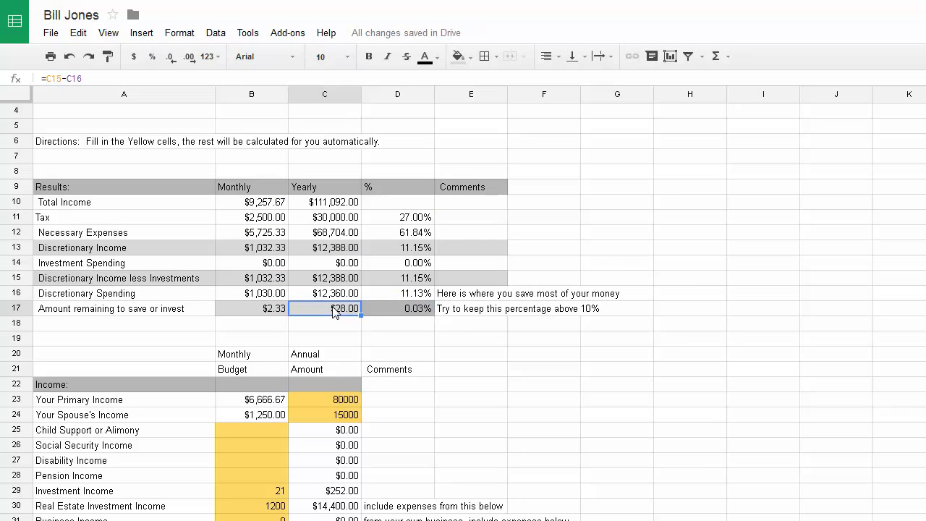
left_click(337, 207)
left_click(339, 312)
scroll(330, 332, "down", 2)
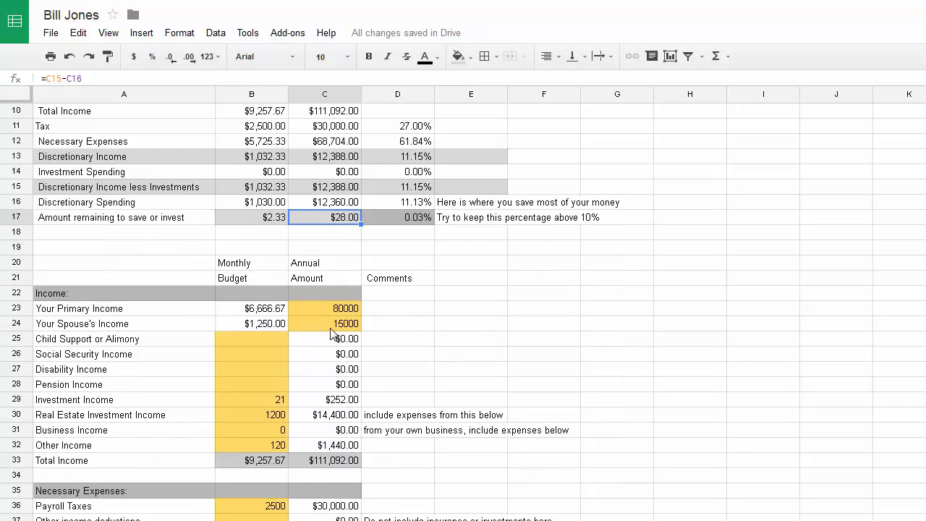
scroll(331, 333, "down", 3)
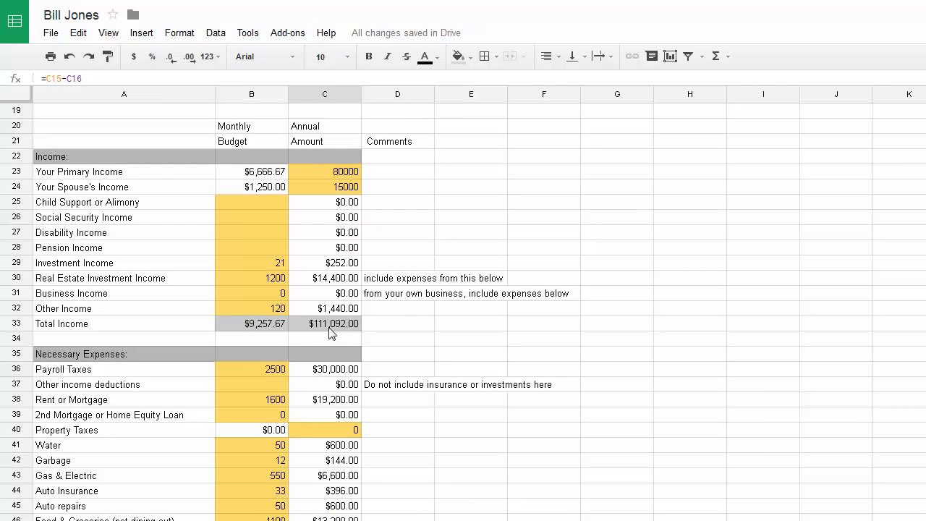
left_click(340, 191)
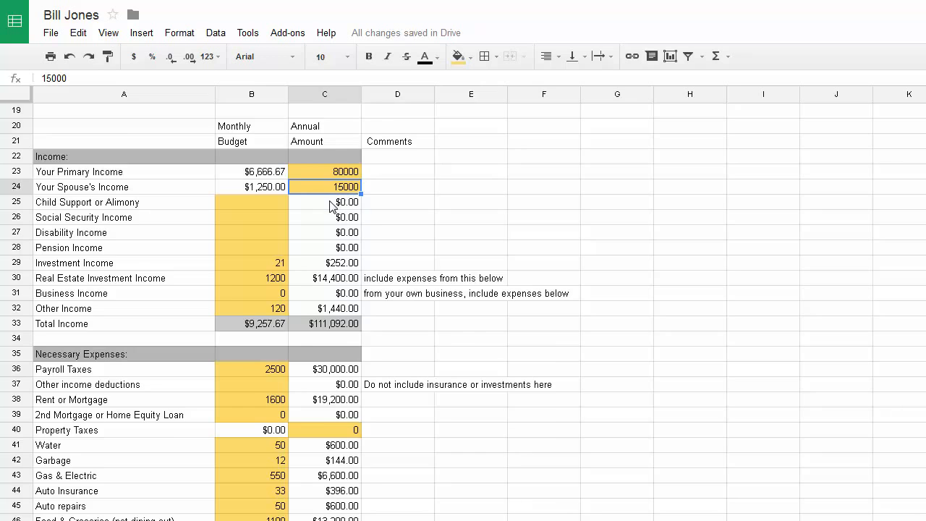
scroll(331, 206, "down", 5)
scroll(330, 216, "down", 1)
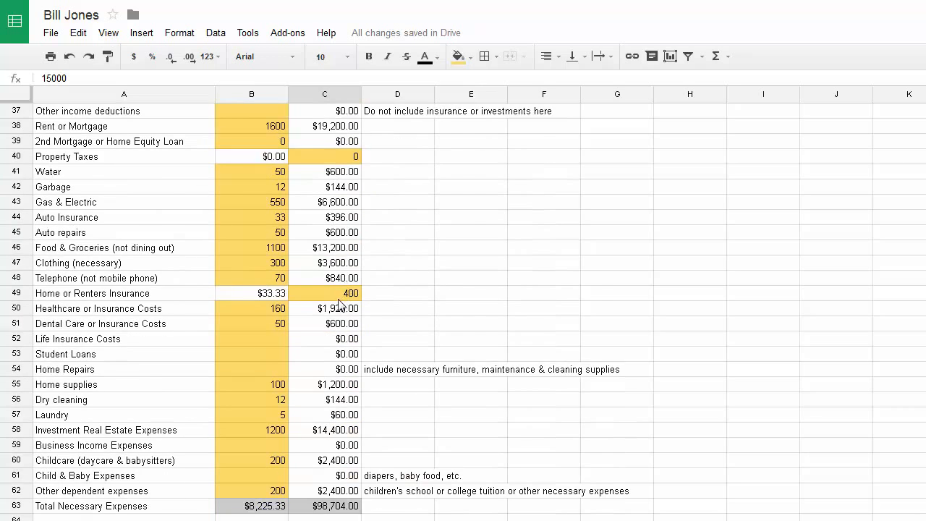
scroll(336, 309, "down", 2)
scroll(335, 309, "down", 13)
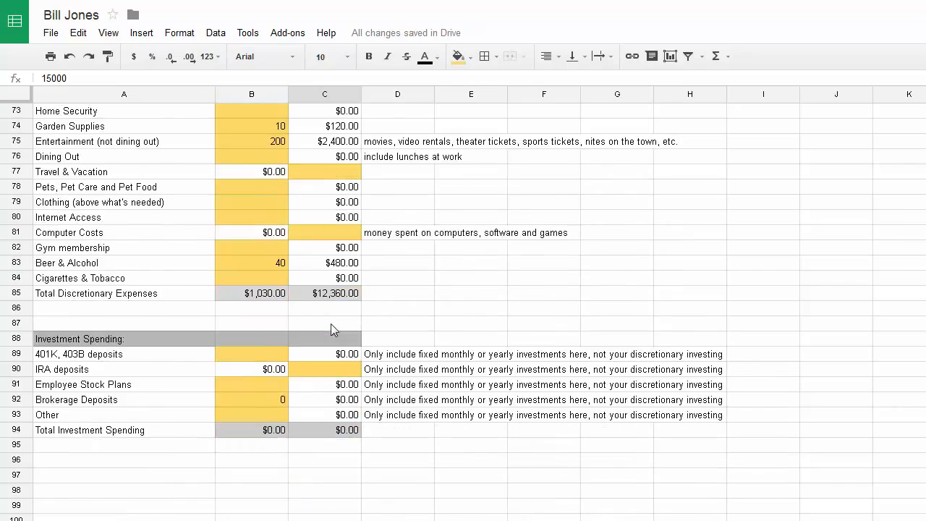
scroll(304, 353, "up", 20)
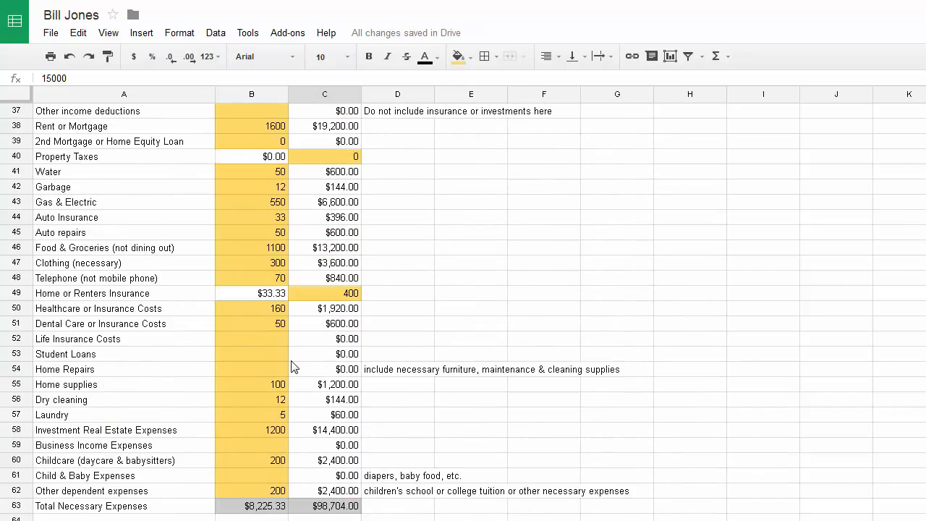
scroll(291, 367, "up", 5)
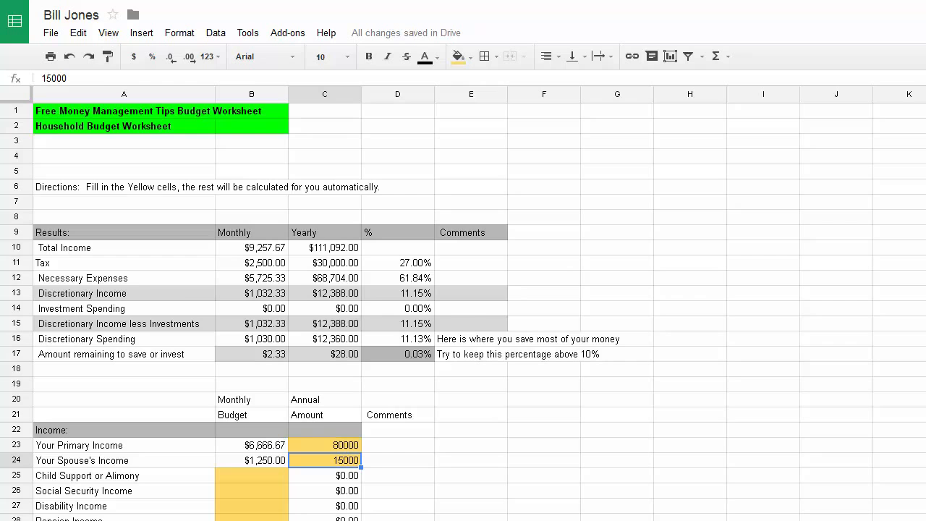
key("ctrl+shift+Page_Down")
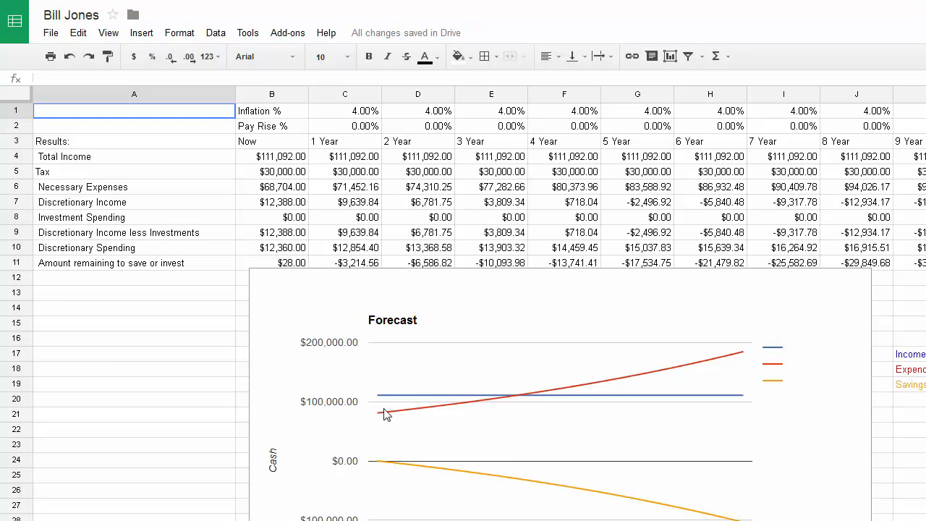
Check the forecast sheet's first-year pay rise (C2) and inflation rate (C1)
left_click(348, 131)
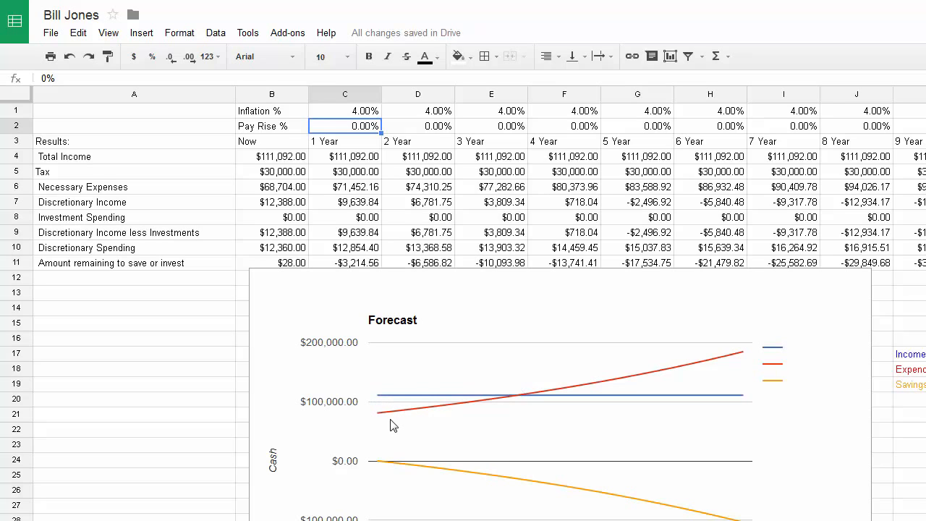
left_click(355, 113)
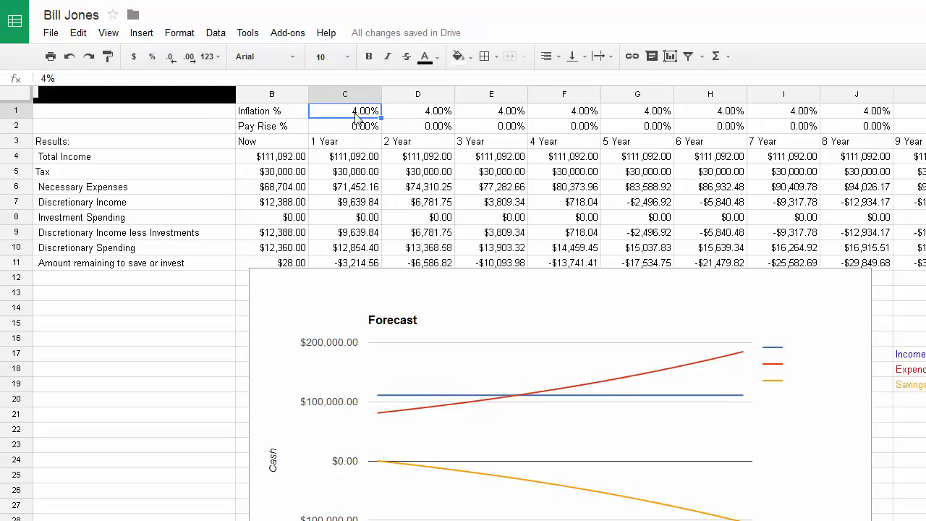
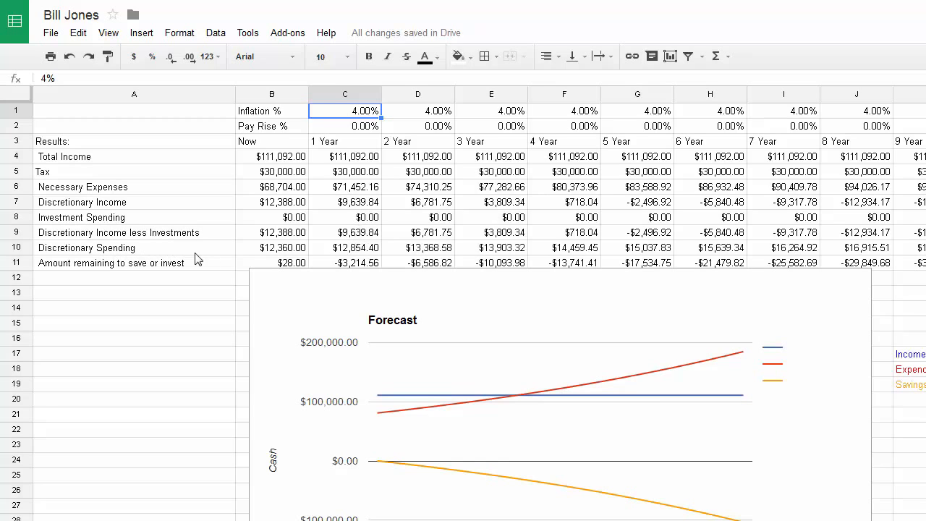
Review the forecast's year-1 discretionary spending, inflation and amount-remaining formulas
left_click(348, 251)
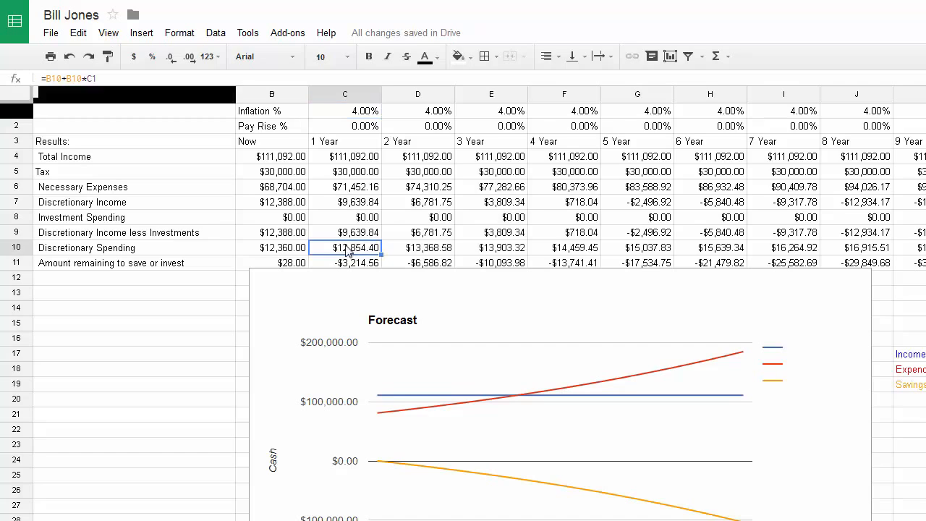
left_click(348, 114)
left_click(352, 251)
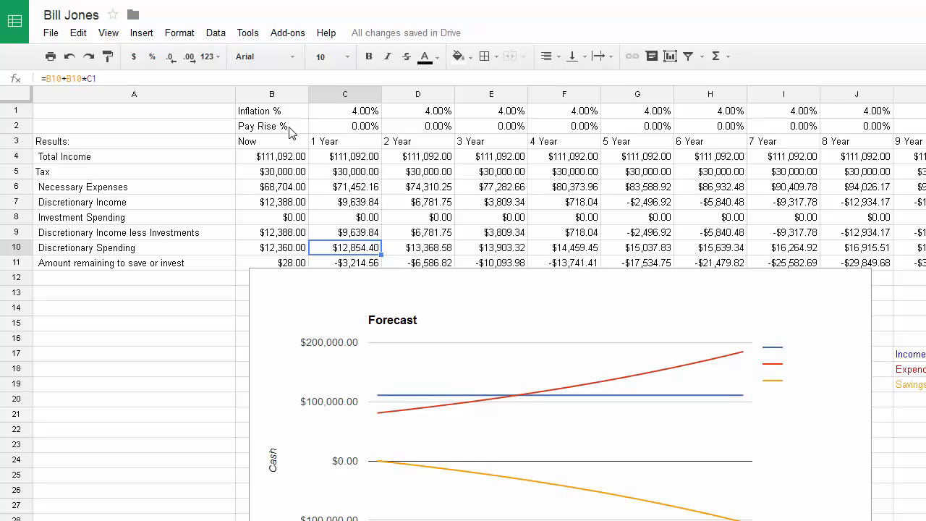
left_click(357, 266)
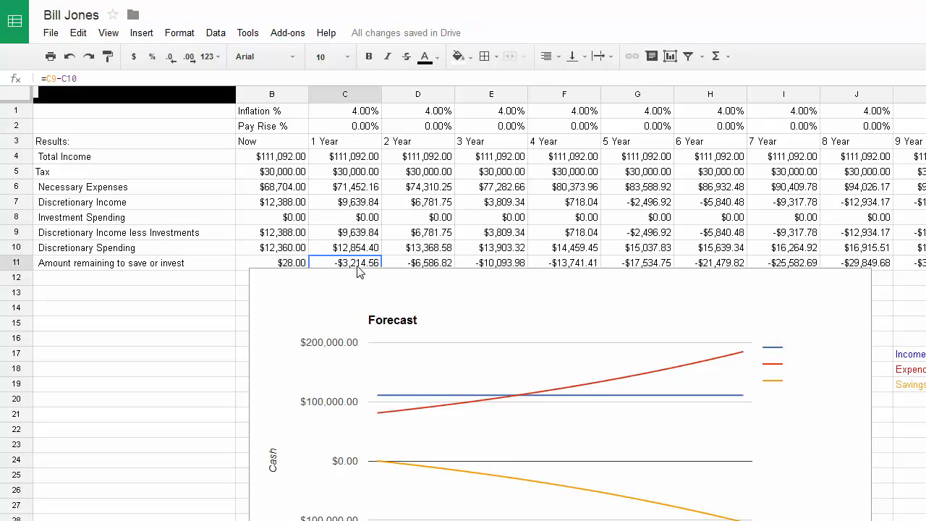
left_click(280, 268)
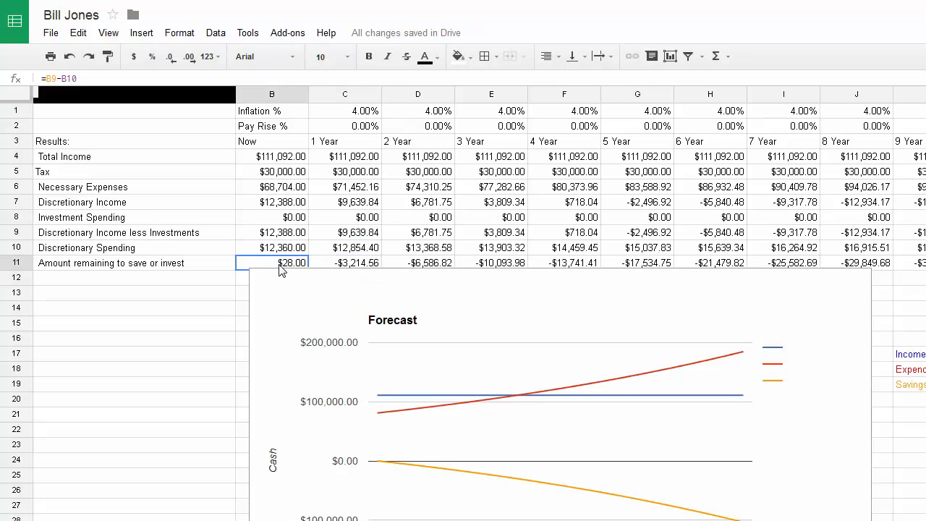
left_click(344, 268)
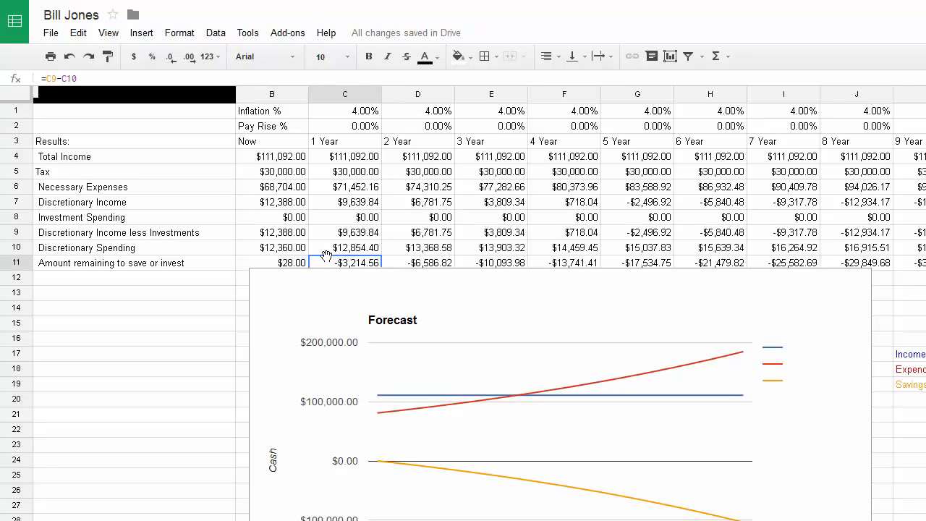
Change the monthly Food & Groceries amount to 500
scroll(194, 376, "down", 1)
scroll(217, 372, "down", 1)
scroll(200, 367, "up", 1)
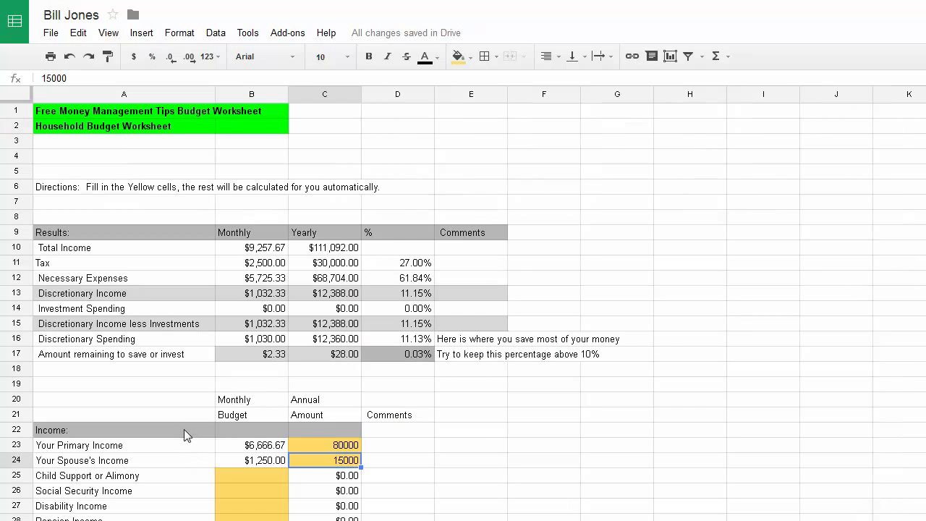
scroll(300, 433, "down", 8)
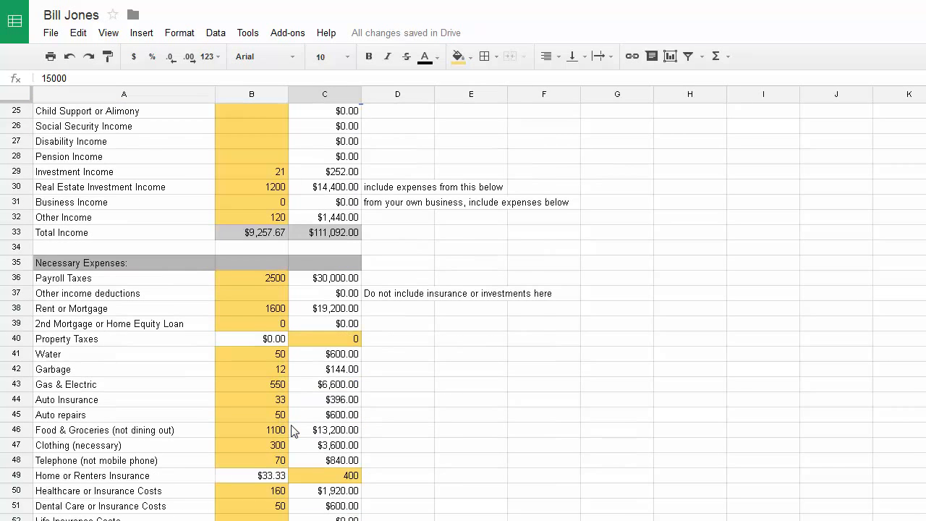
scroll(265, 349, "down", 2)
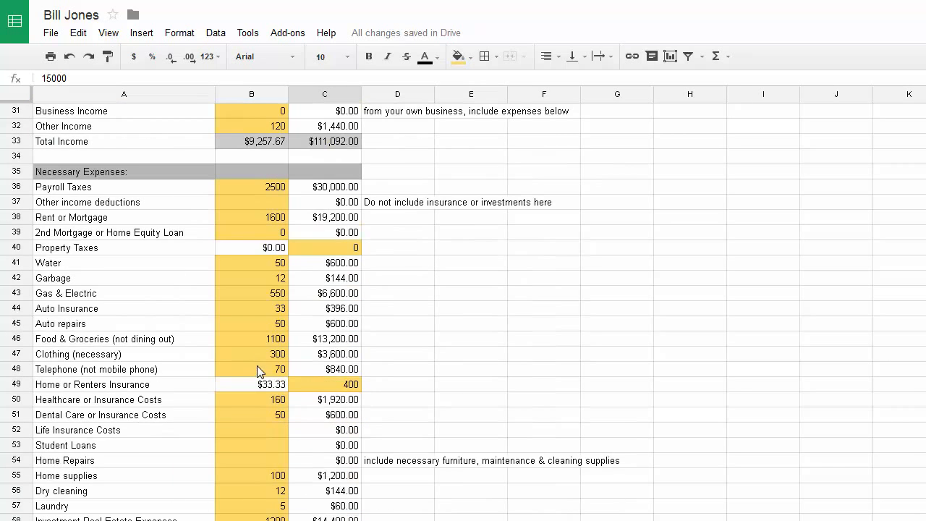
left_click(259, 342)
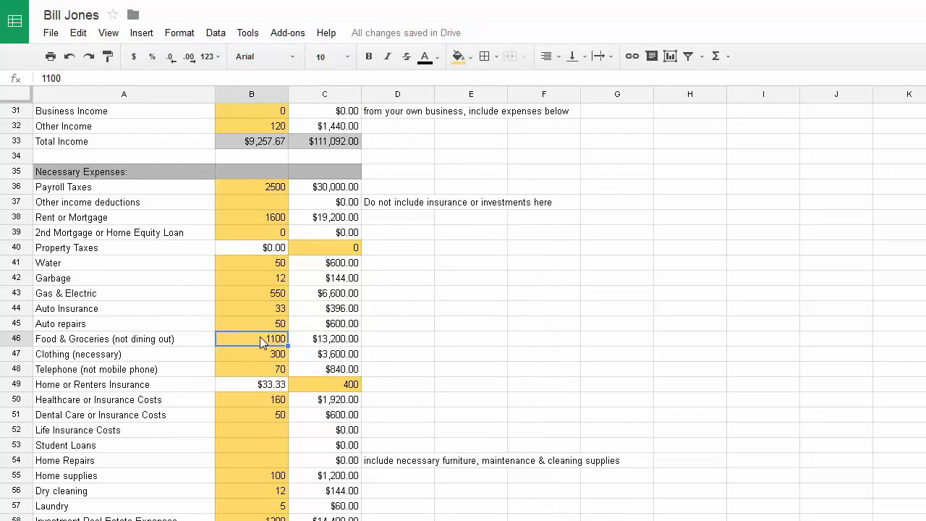
type("500")
key("Return")
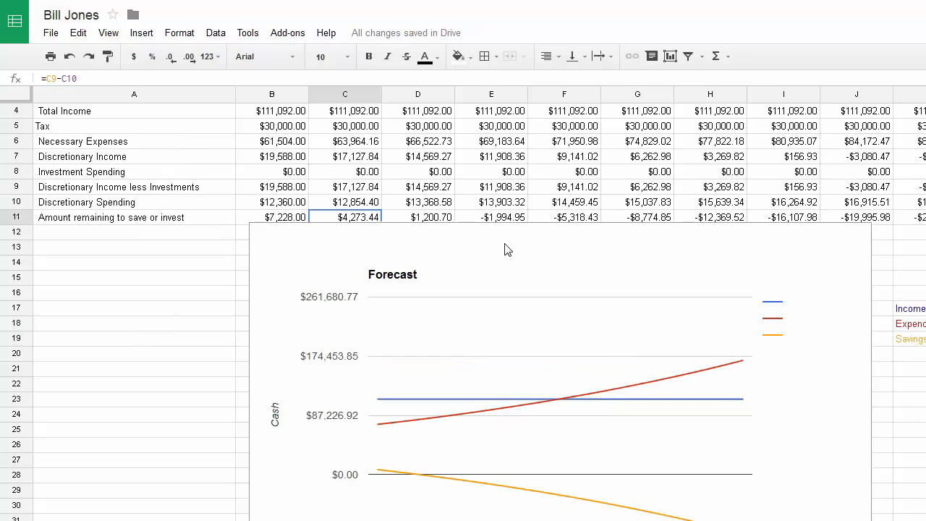
Move the Forecast chart slightly down and to the left
left_click(507, 267)
left_click_drag(504, 270, 491, 294)
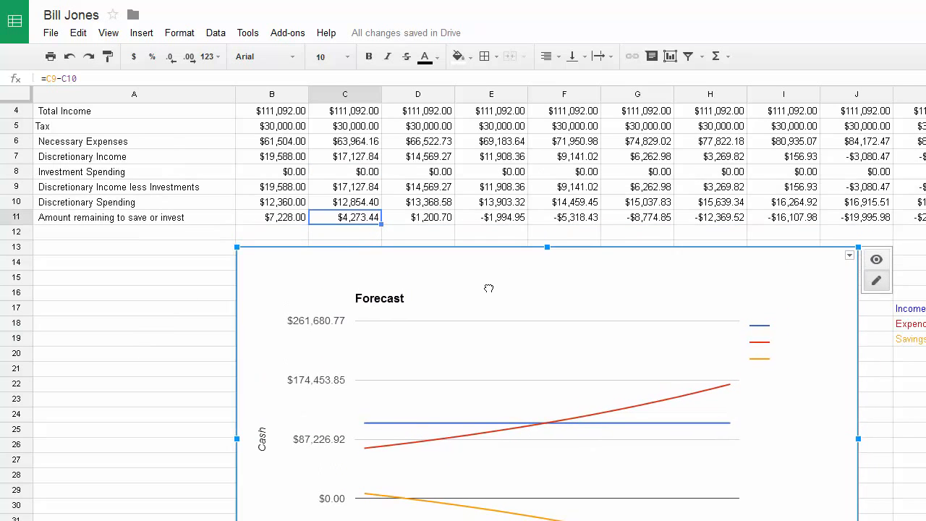
left_click(210, 277)
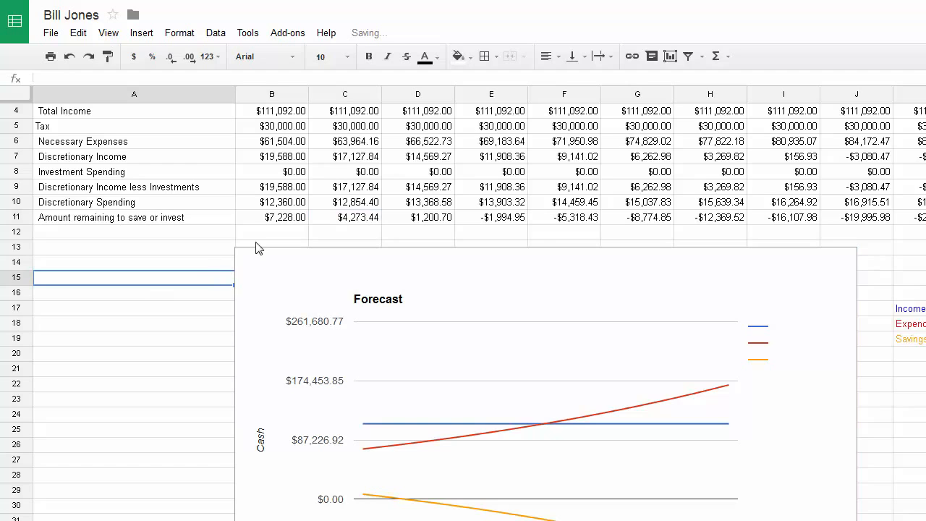
Check the amount remaining to save now and for years 1, 2 and 3
left_click(284, 220)
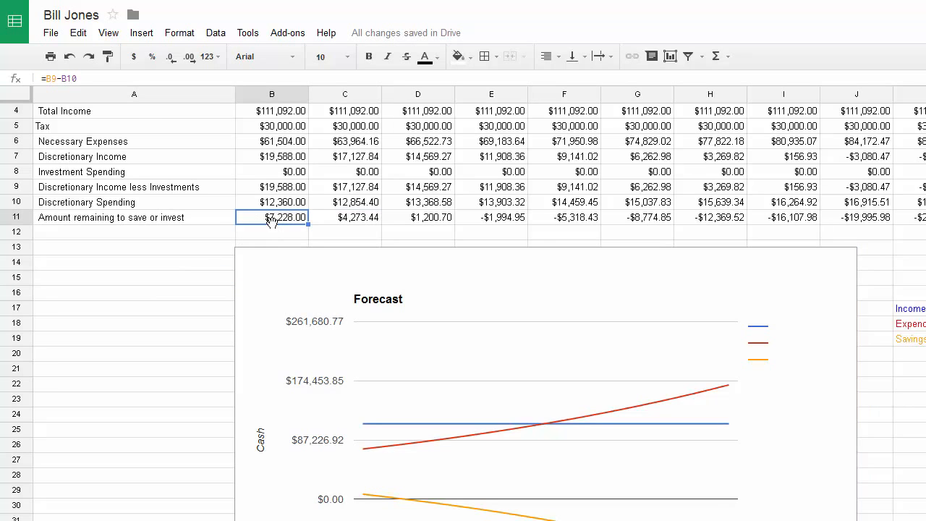
scroll(322, 257, "down", 2)
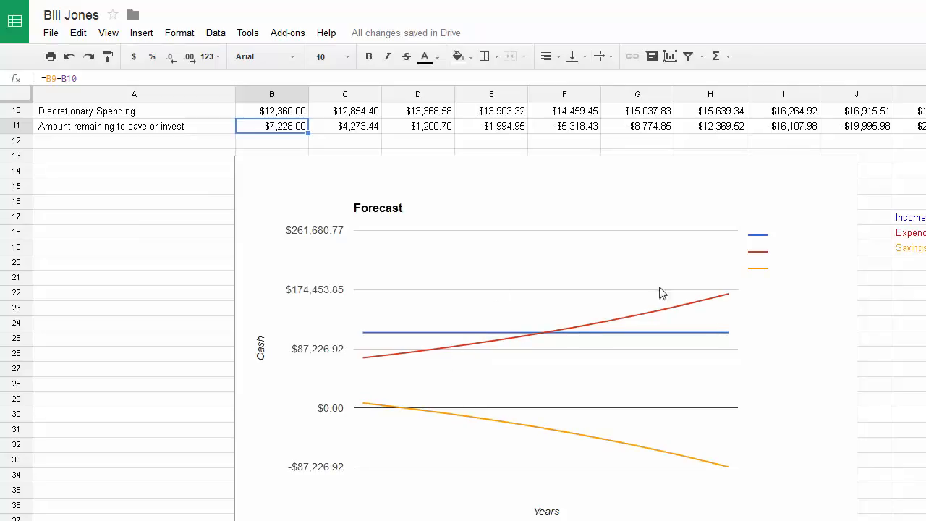
scroll(298, 246, "up", 3)
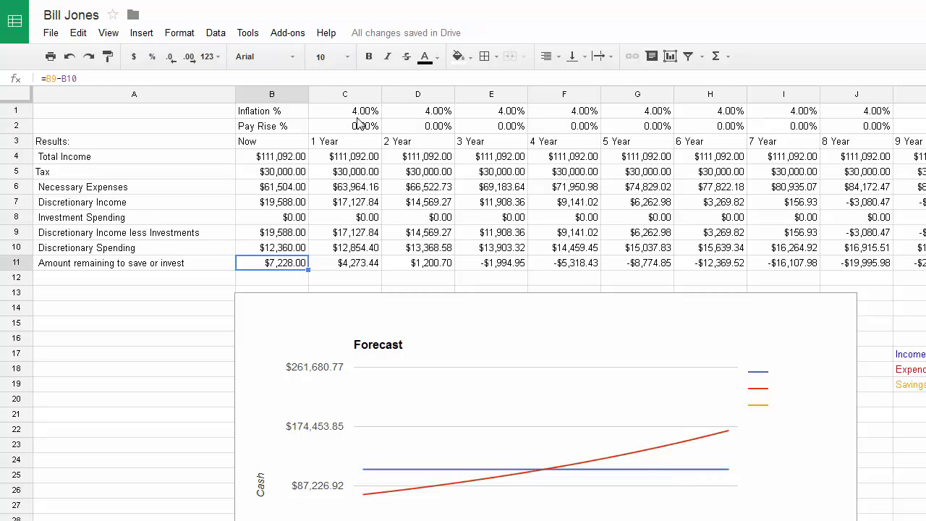
left_click(361, 268)
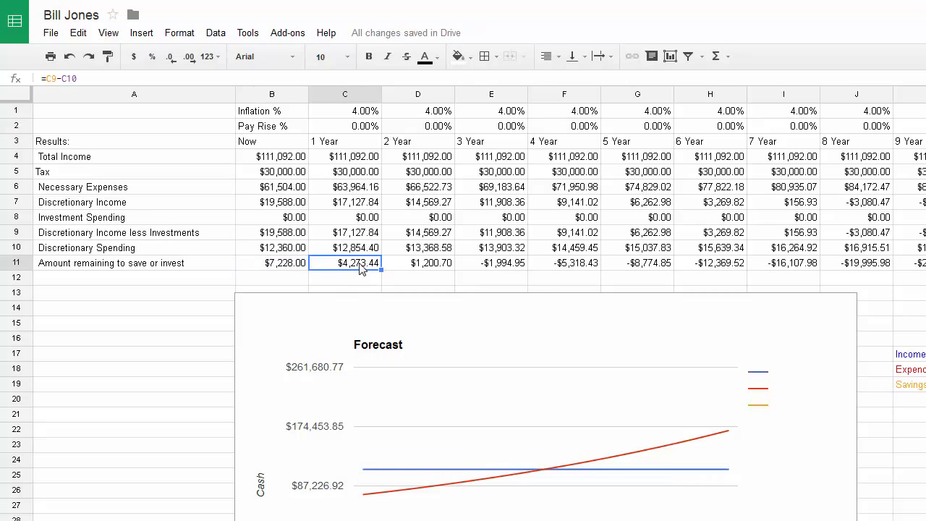
left_click(431, 267)
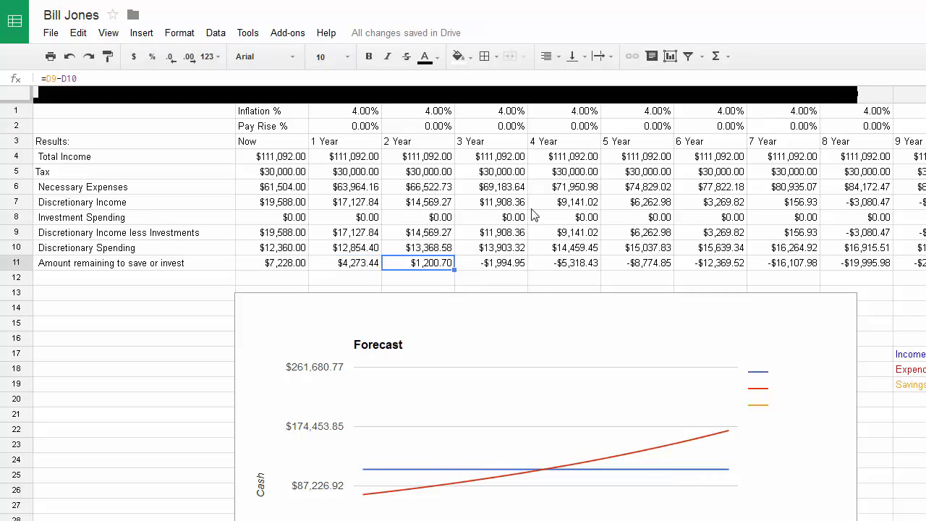
left_click(506, 268)
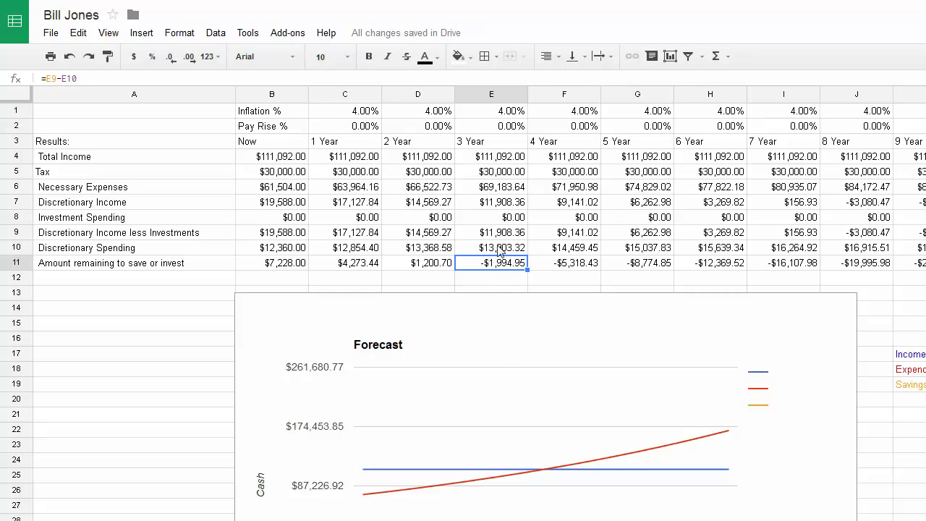
Try a 1% first-year pay rise on the forecast sheet
left_click(354, 129)
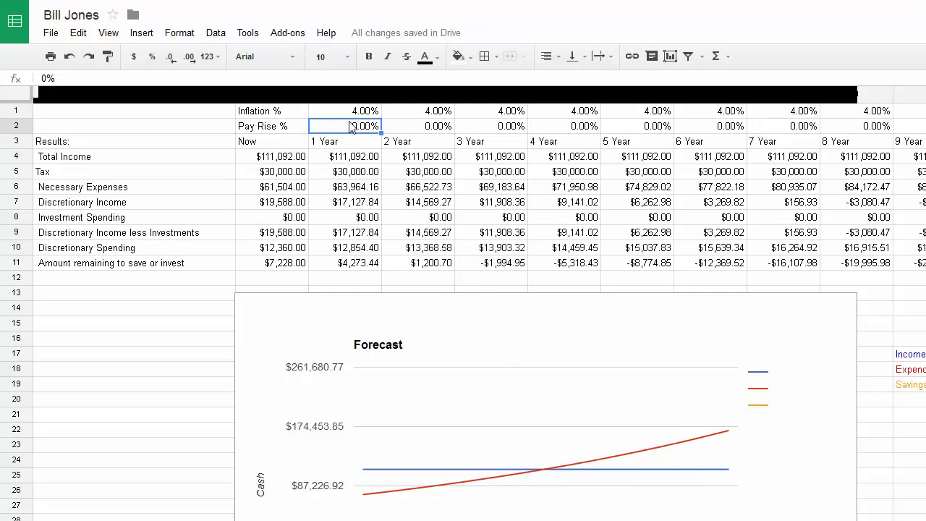
type("1")
key("Return")
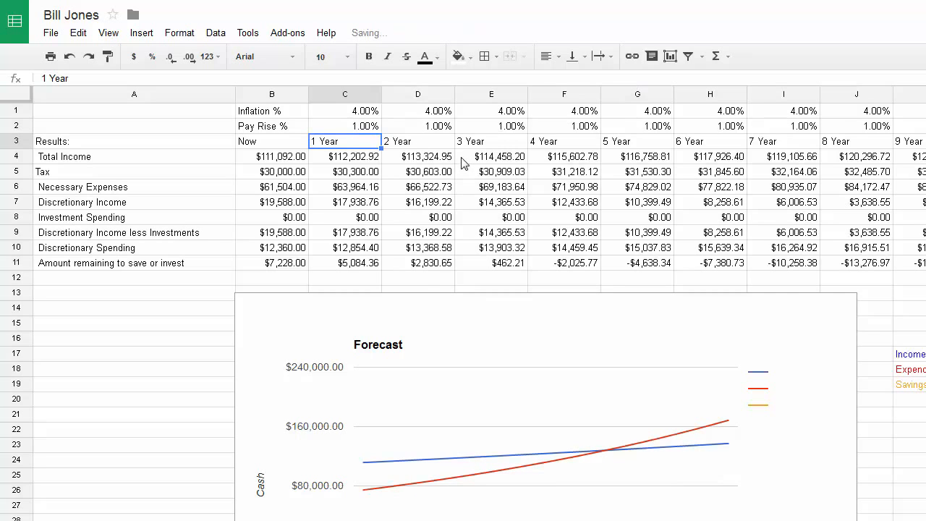
scroll(145, 328, "down", 1)
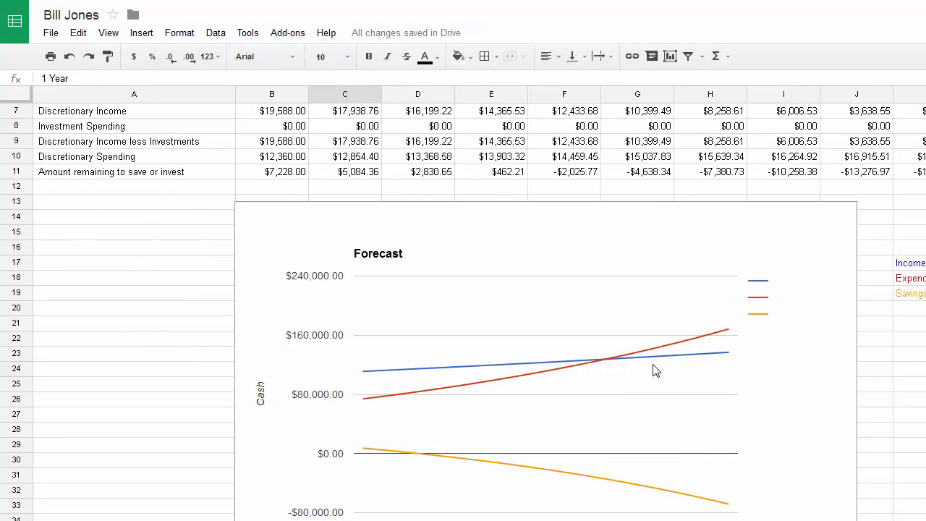
scroll(285, 296, "up", 2)
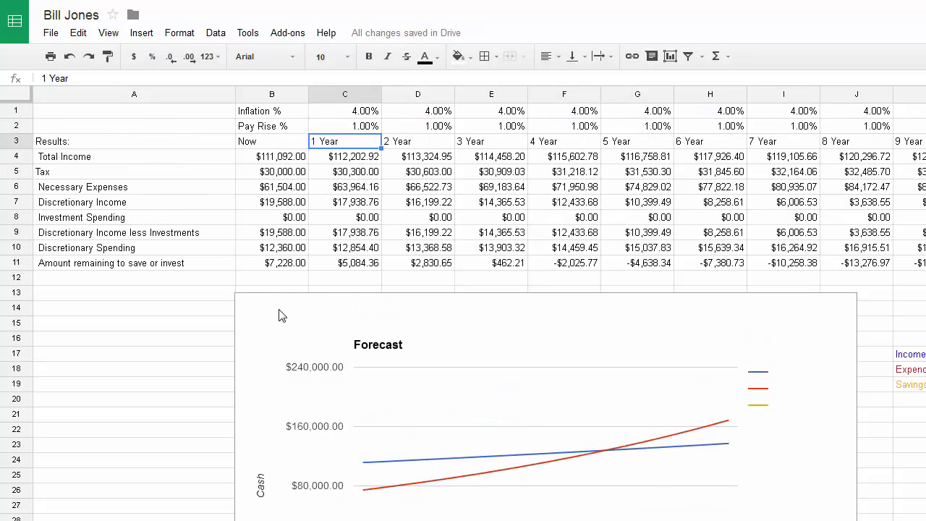
Enter pay rises of 0%, 3%, 0%, 3% and 1% for years 1 to 5
left_click(364, 127)
type("0")
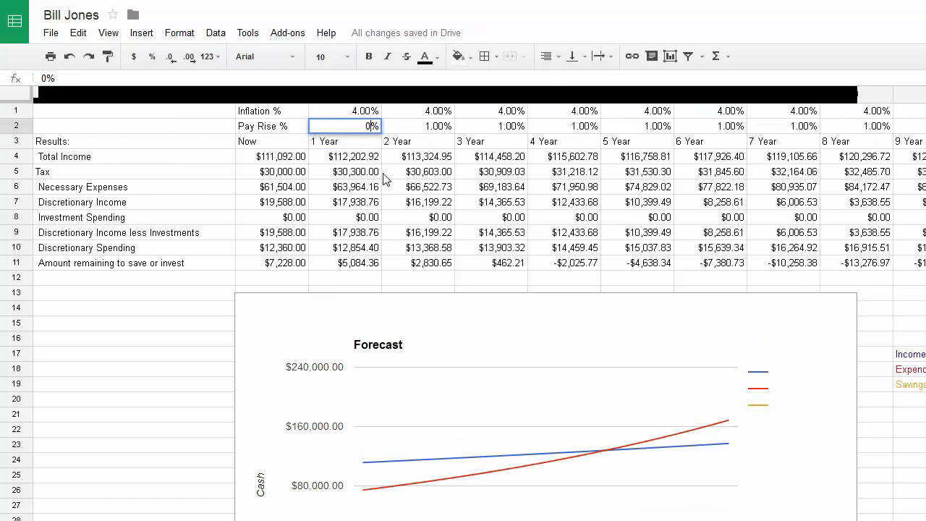
left_click(423, 128)
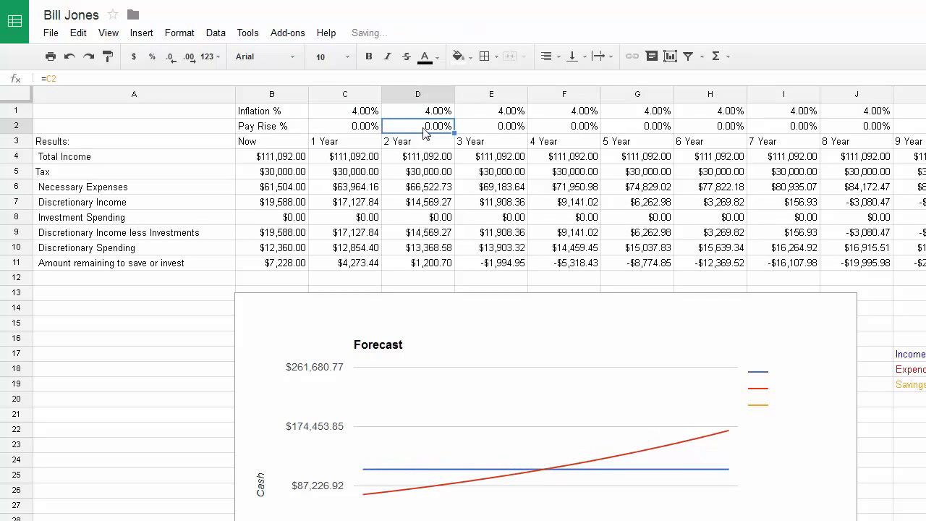
type("3")
left_click(502, 126)
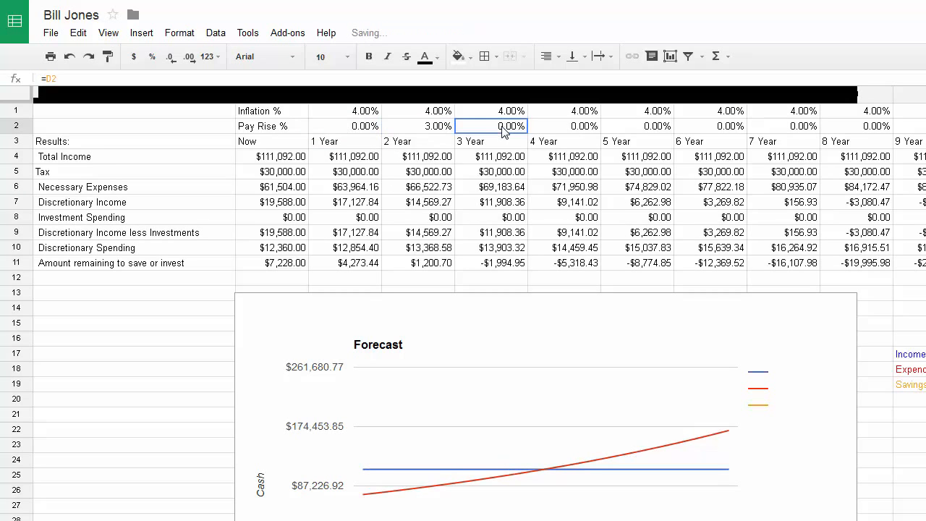
type("0")
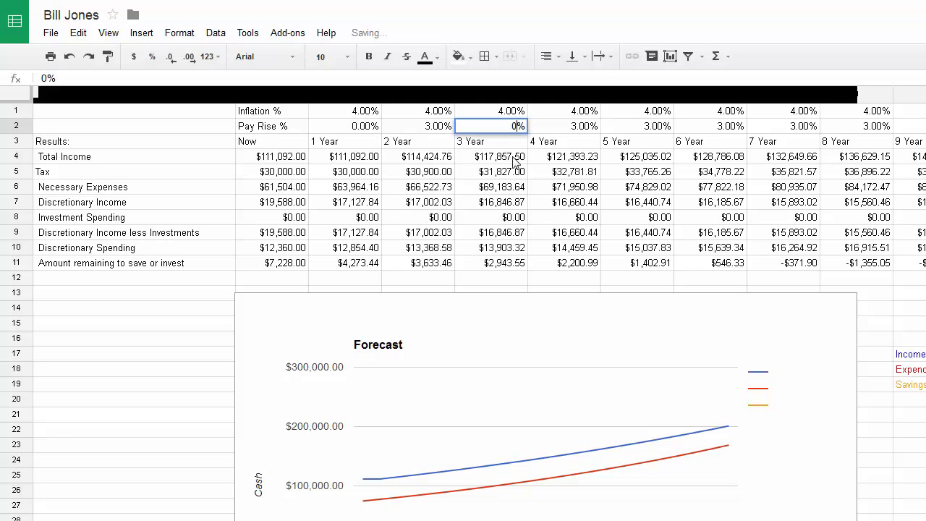
left_click(589, 129)
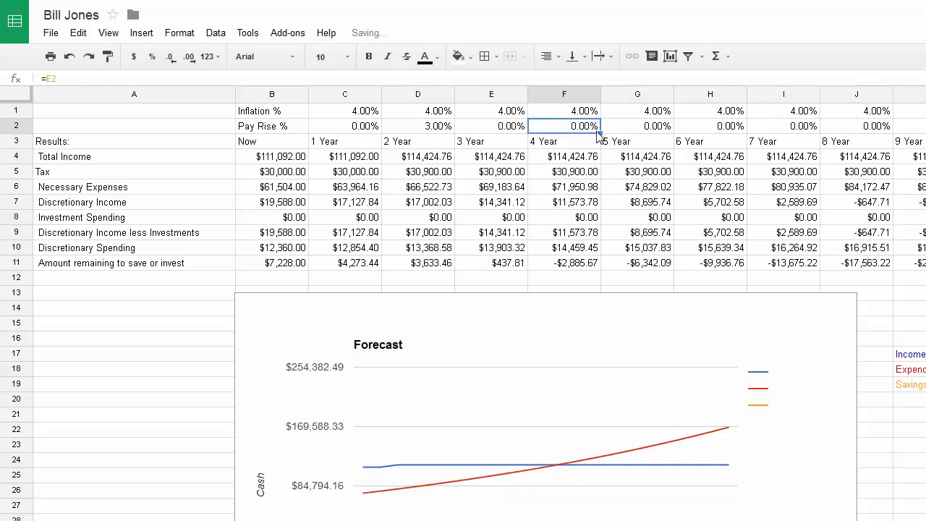
type("3")
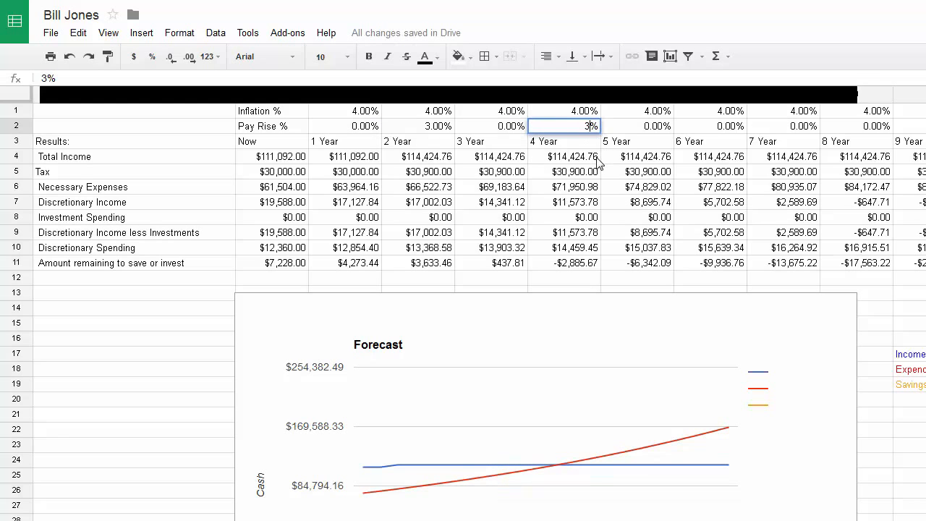
left_click(598, 160)
left_click(655, 126)
type("01")
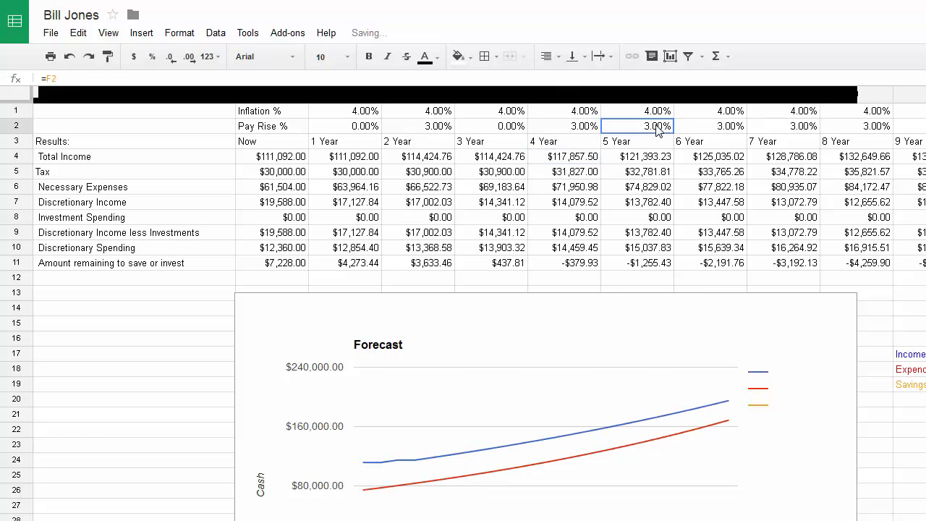
left_click(646, 170)
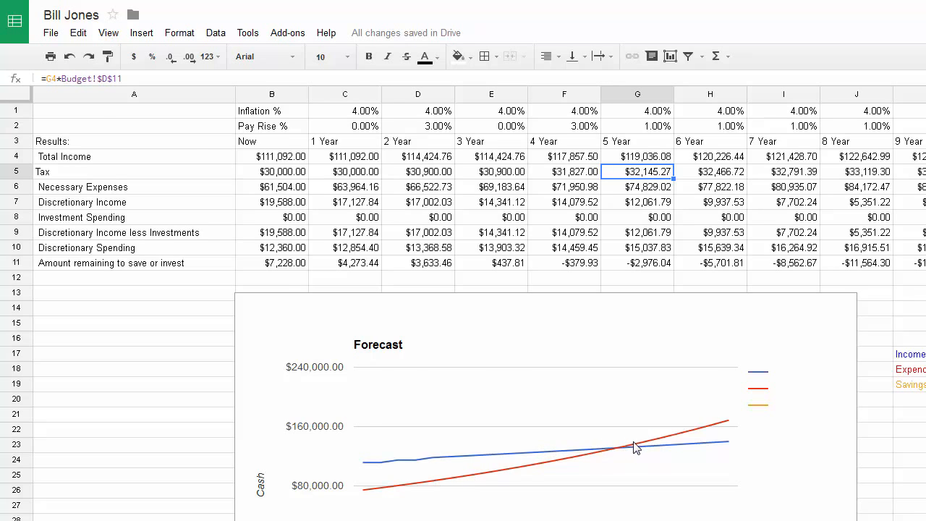
Inspect the year-6 total income formula and return to the top rows
scroll(344, 422, "down", 3)
scroll(344, 422, "down", 5)
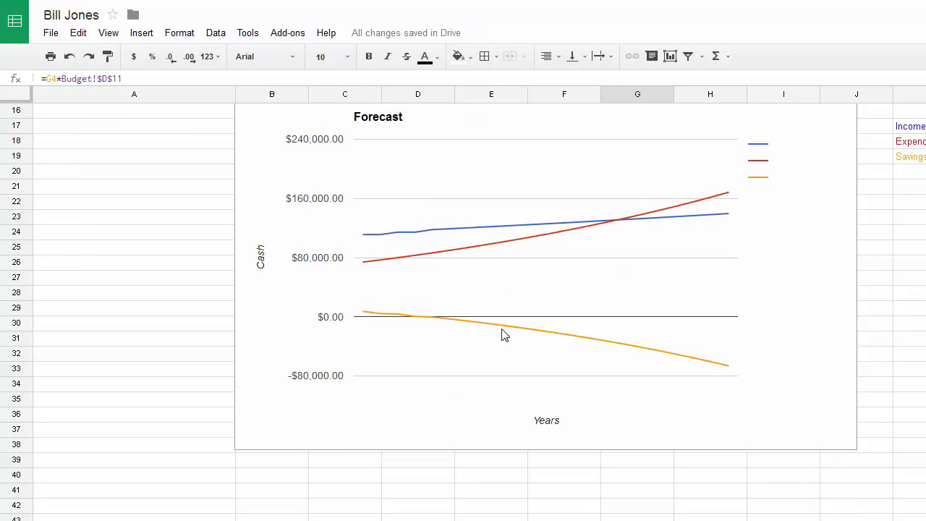
scroll(392, 329, "up", 6)
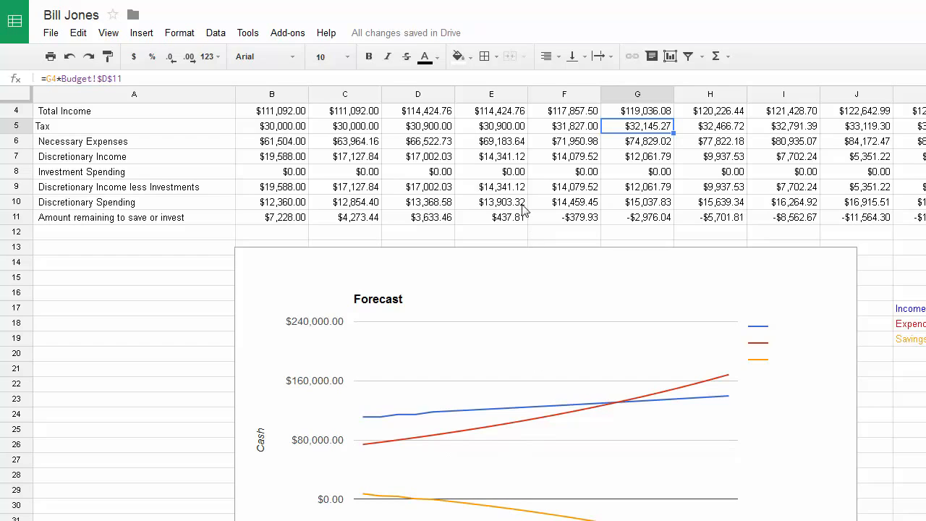
left_click(734, 115)
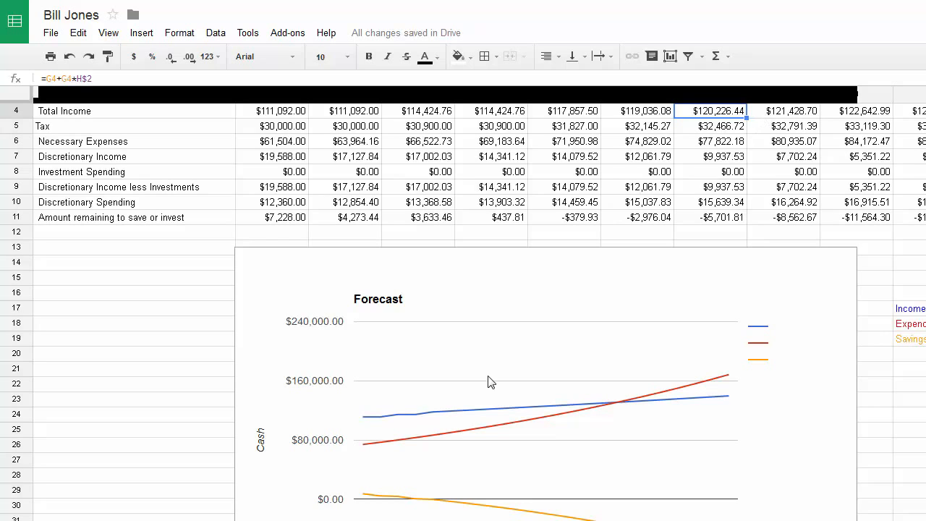
scroll(427, 361, "down", 2)
scroll(429, 358, "up", 2)
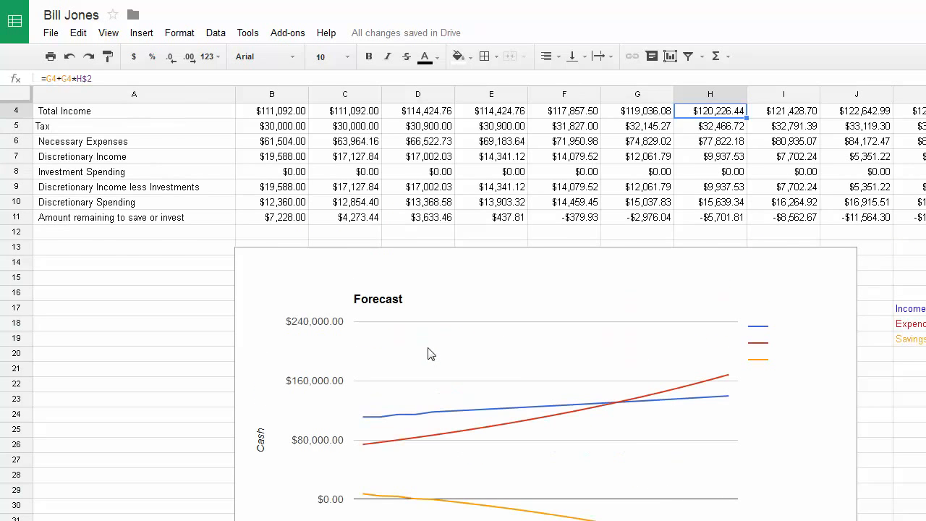
scroll(427, 354, "up", 1)
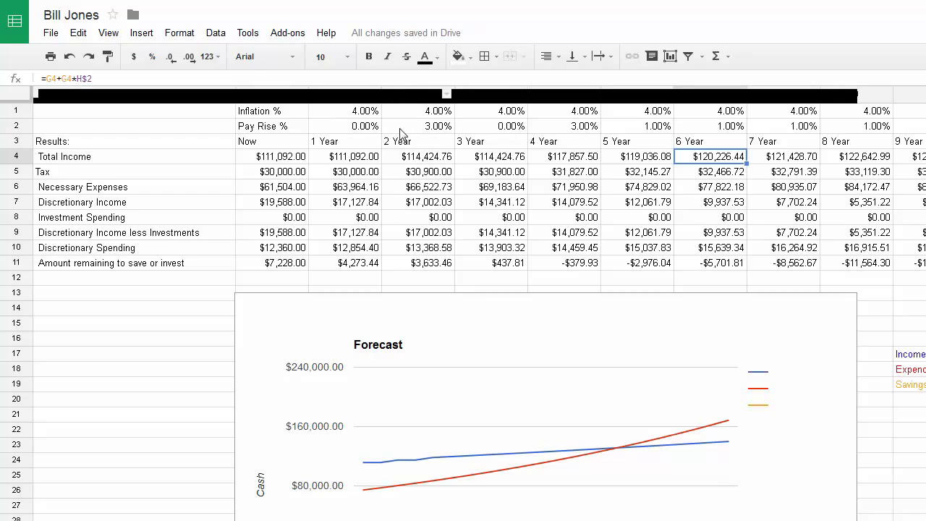
Set the year-1 pay rise to 3% and copy J2's formula across D2:J2
left_click(365, 127)
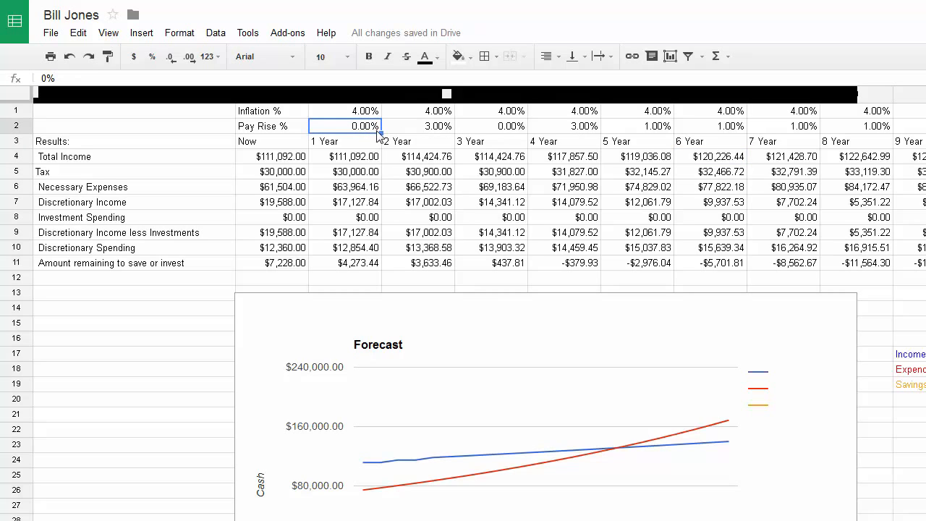
type("3")
key("Return")
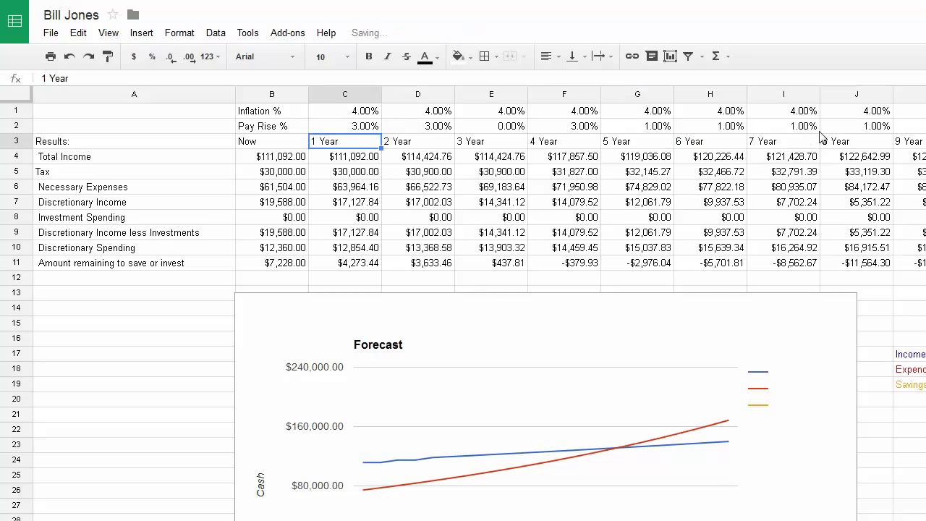
left_click(877, 128)
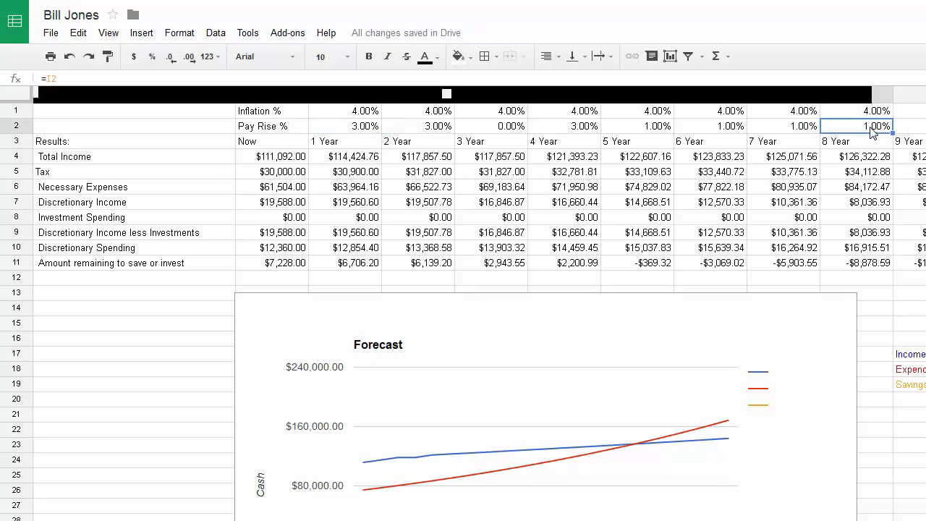
key("ctrl+c")
left_click_drag(436, 130, 850, 128)
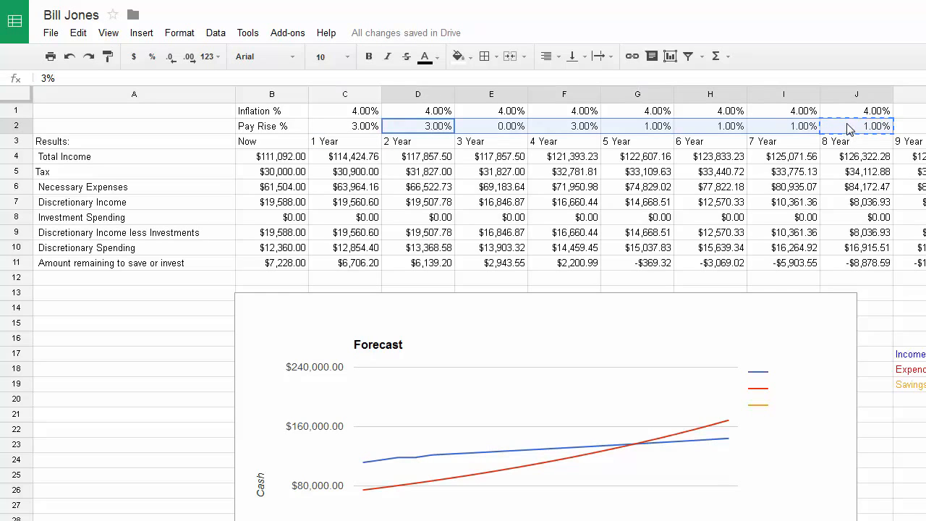
key("ctrl+v")
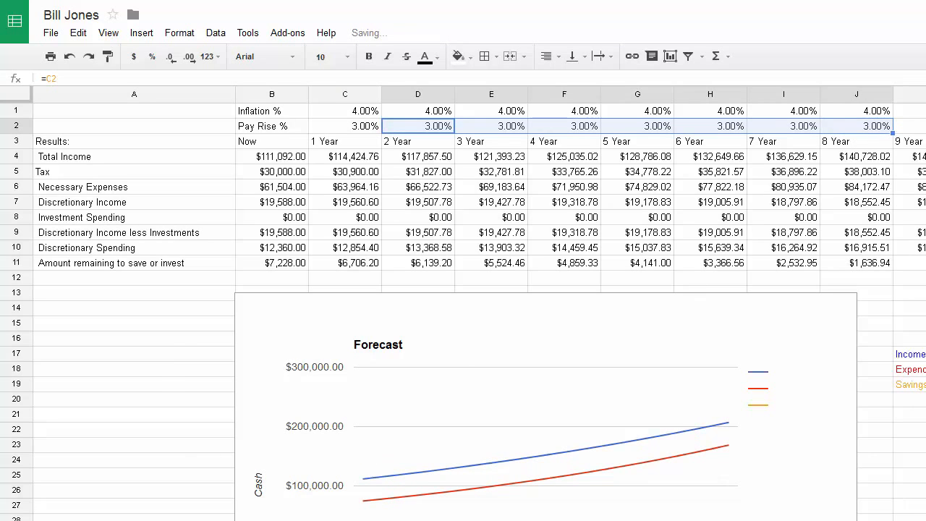
Check the year-1 pay rise and inflation values
left_click(363, 129)
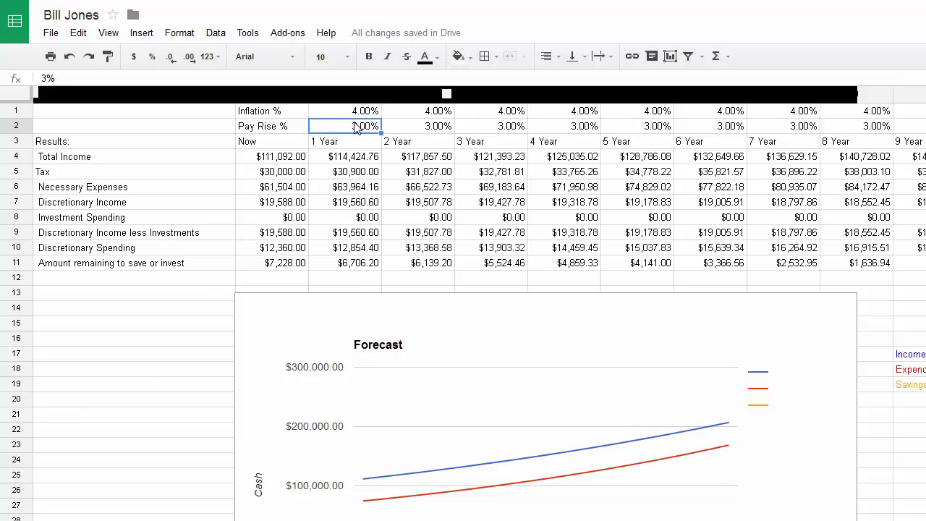
left_click(356, 115)
scroll(391, 384, "down", 2)
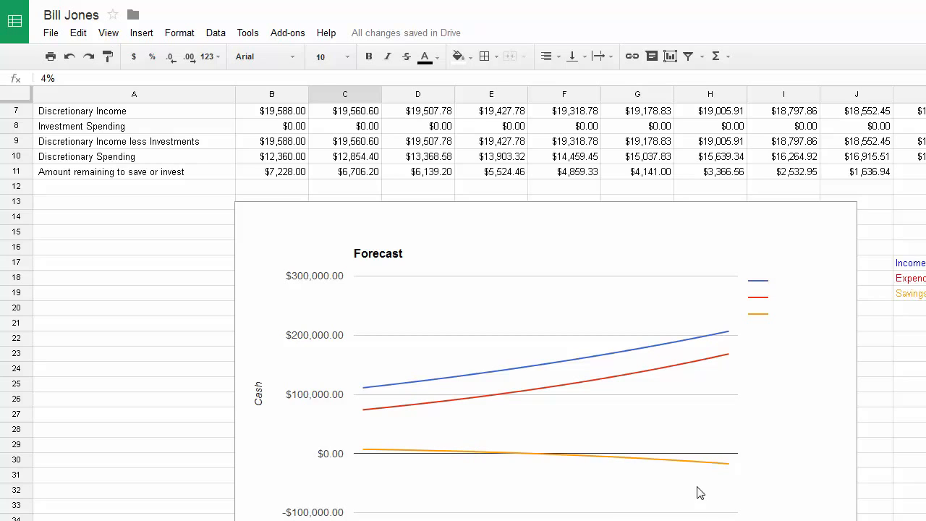
Nudge the Forecast chart a little to the right, then deselect it
left_click(366, 455)
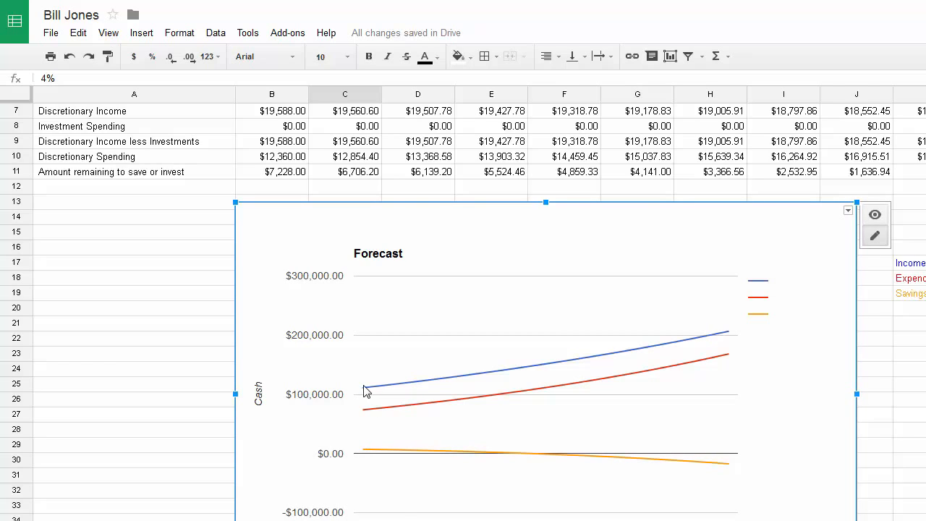
left_click_drag(367, 390, 395, 390)
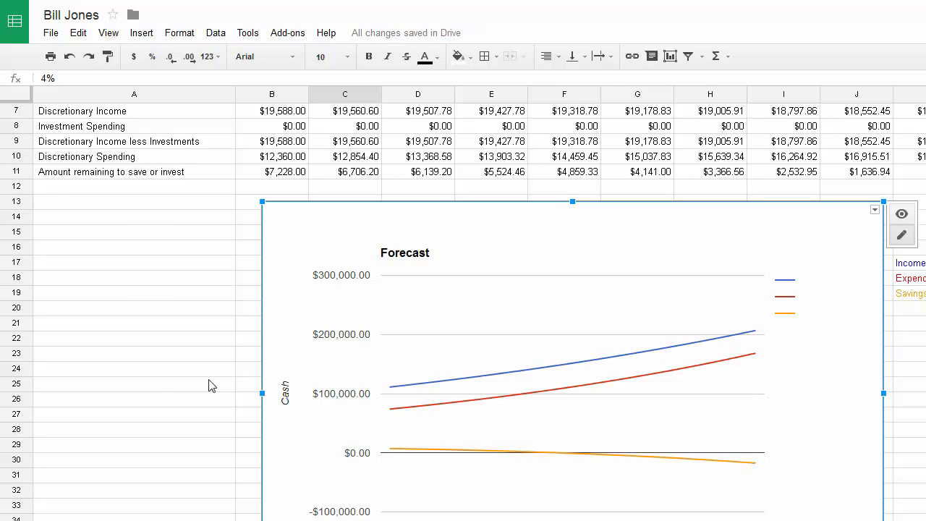
left_click(140, 419)
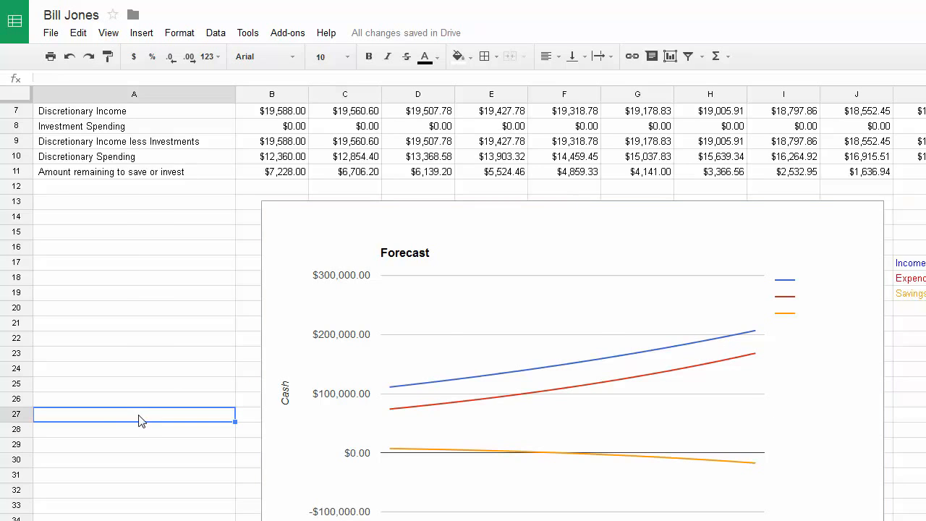
scroll(140, 425, "down", 3)
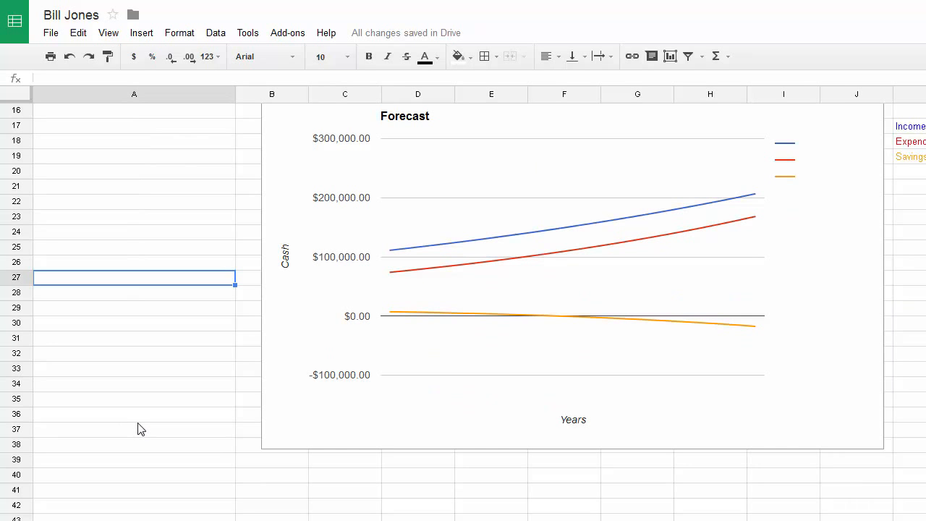
Scroll through the Budget sheet expenses to confirm Food & Groceries at 500
scroll(140, 428, "up", 5)
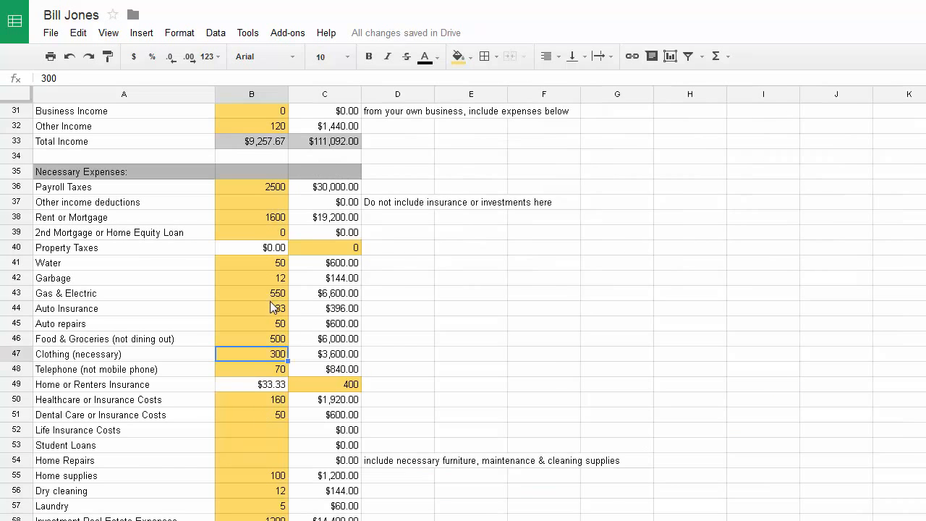
scroll(273, 307, "up", 5)
scroll(241, 210, "up", 5)
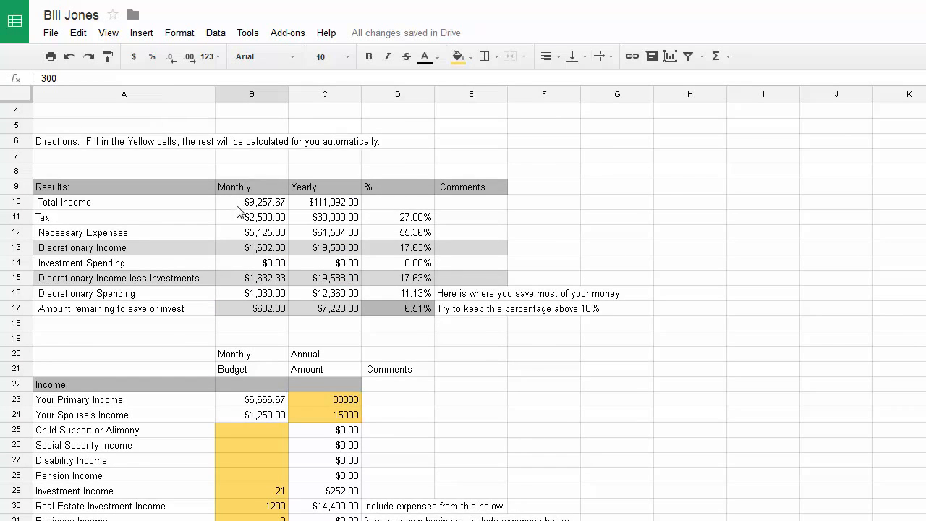
scroll(238, 231, "down", 3)
scroll(235, 249, "down", 1)
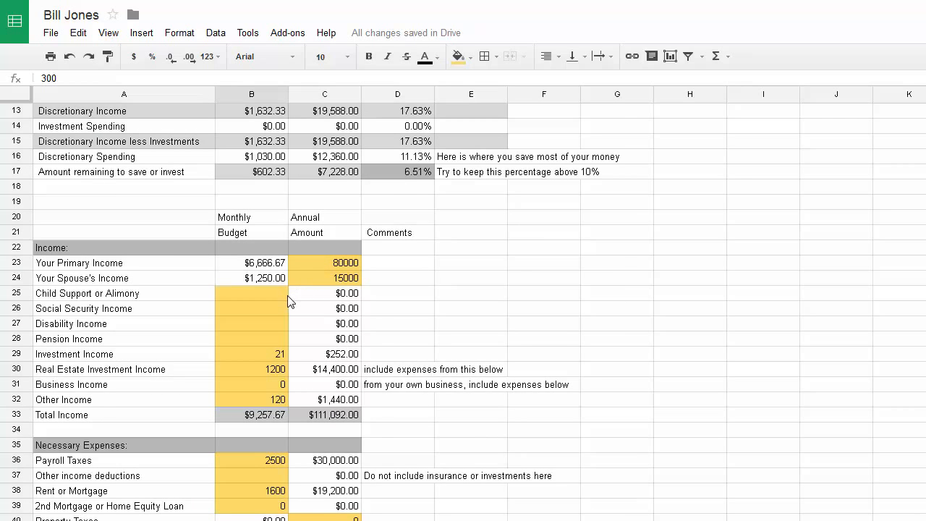
scroll(288, 296, "down", 1)
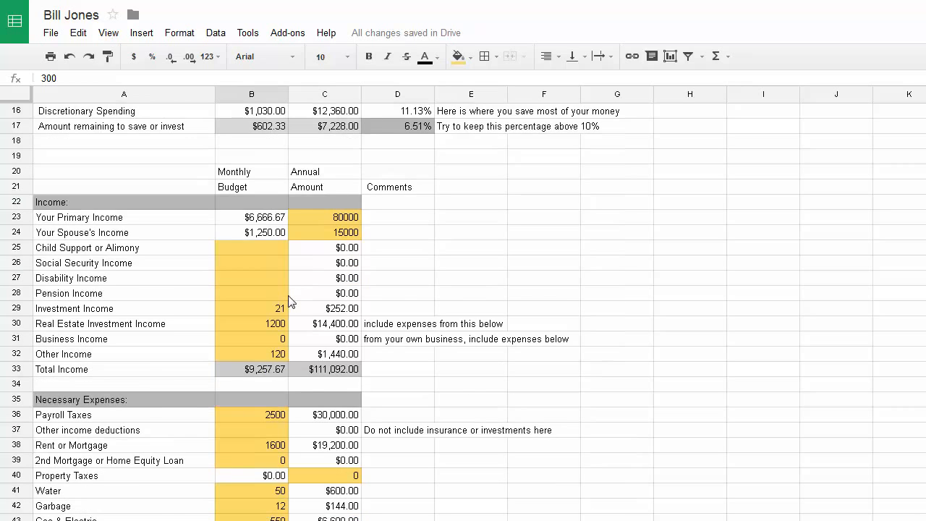
scroll(290, 302, "down", 1)
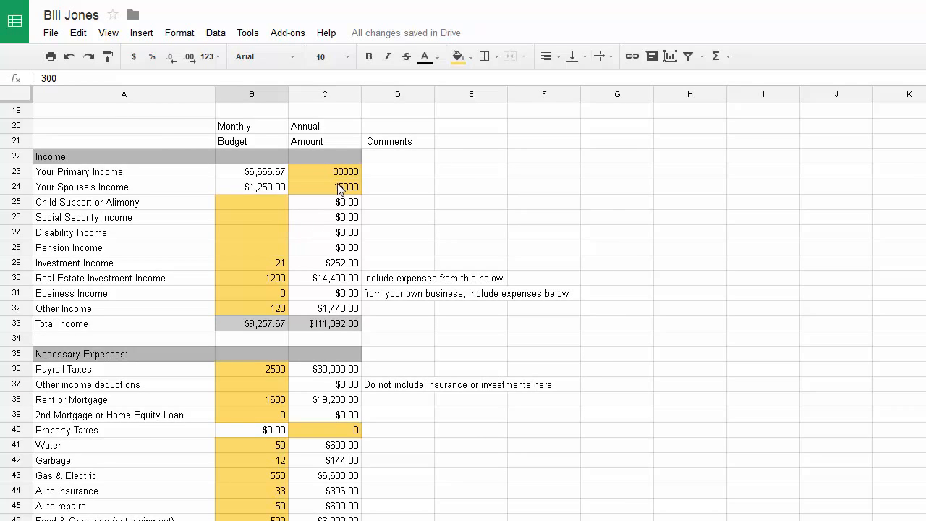
scroll(297, 383, "down", 1)
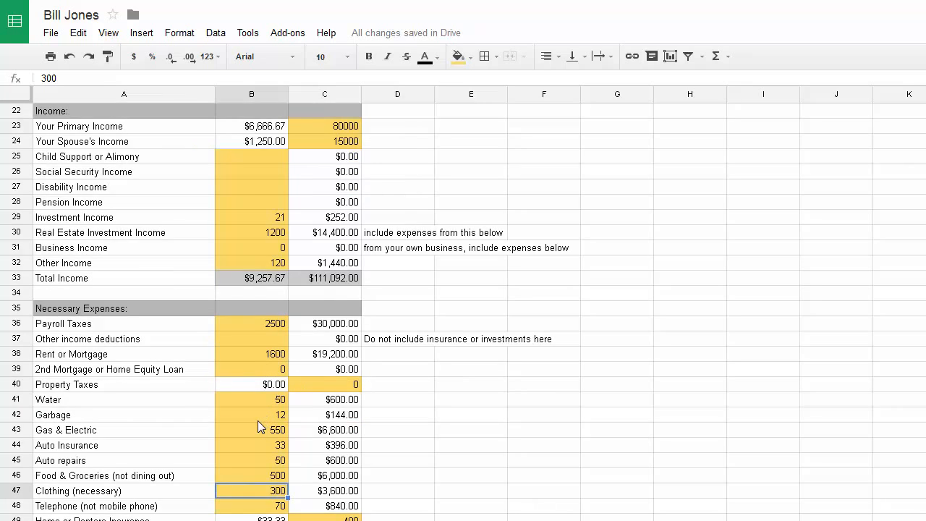
scroll(259, 420, "down", 1)
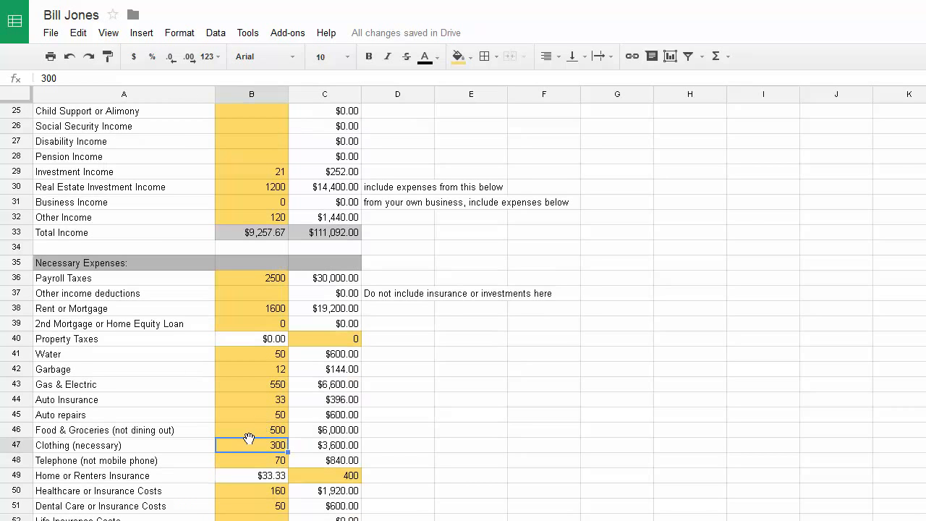
left_click(234, 430)
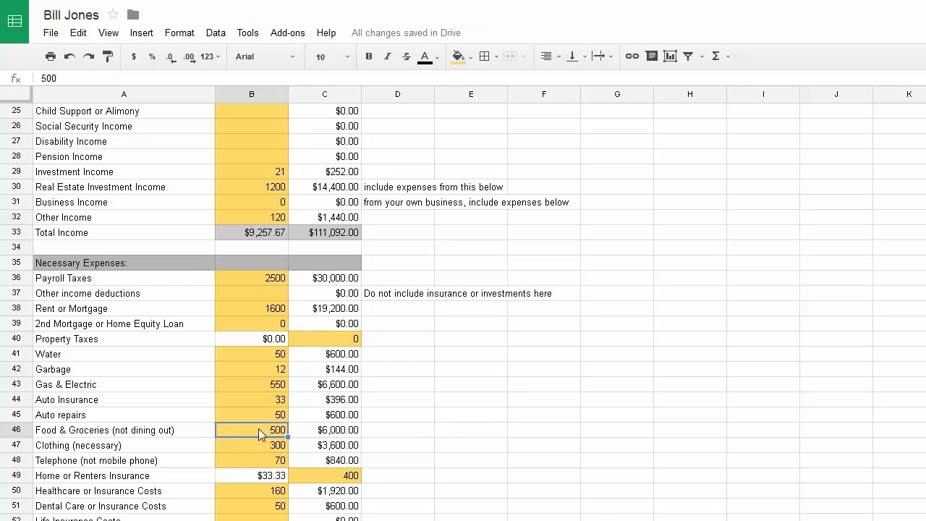
Inspect the formulas for the $7,228.00 yearly amount remaining and 6.51% savings share
scroll(327, 428, "down", 1)
scroll(327, 429, "down", 9)
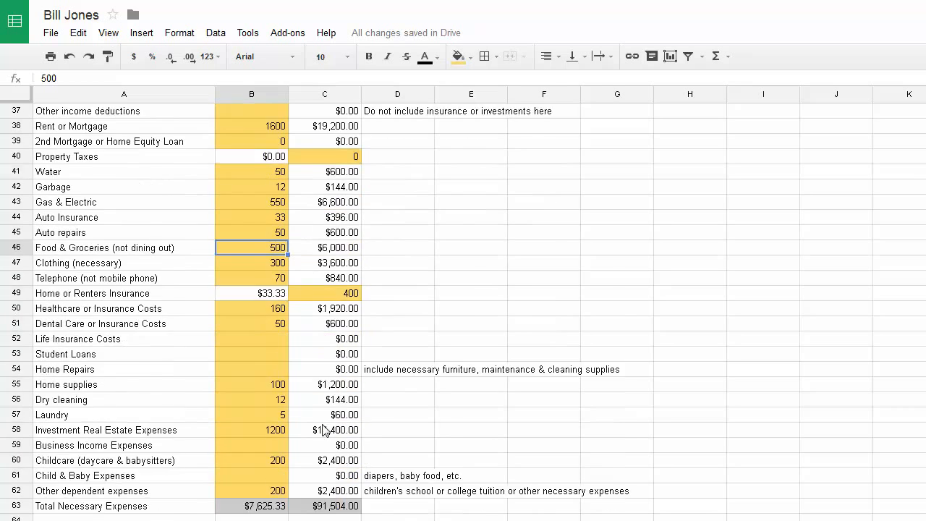
scroll(322, 430, "down", 1)
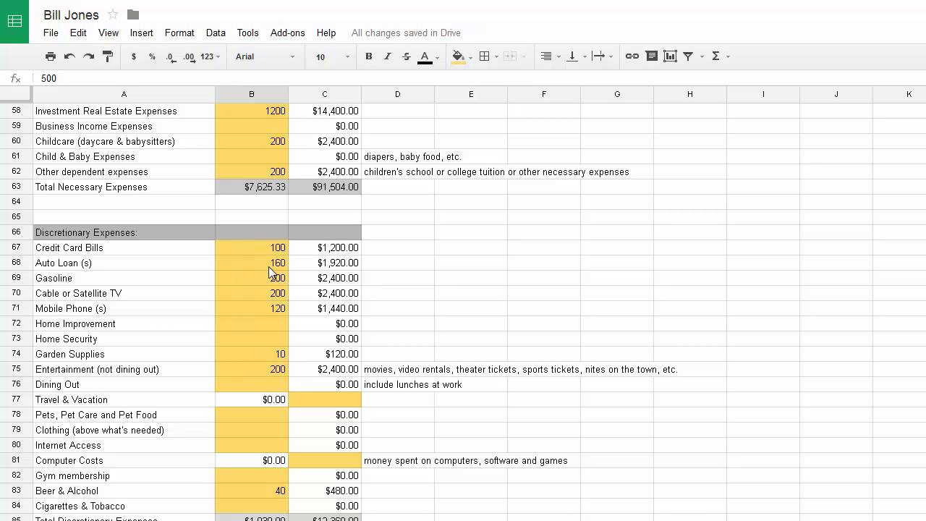
scroll(267, 312, "down", 2)
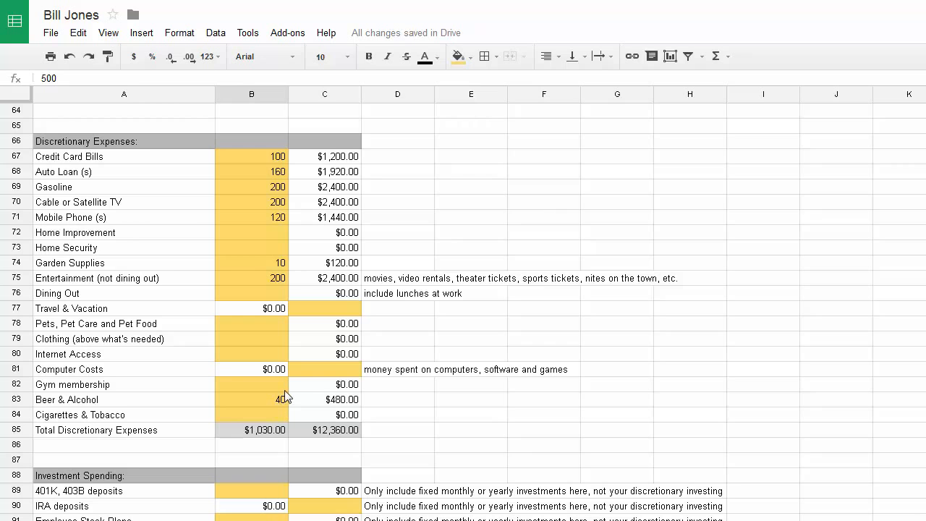
scroll(304, 351, "up", 8)
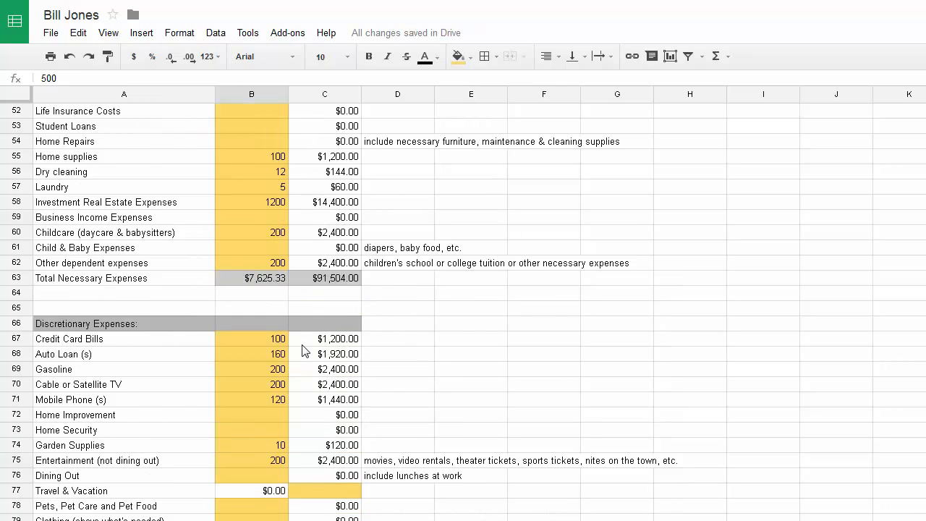
scroll(304, 350, "up", 11)
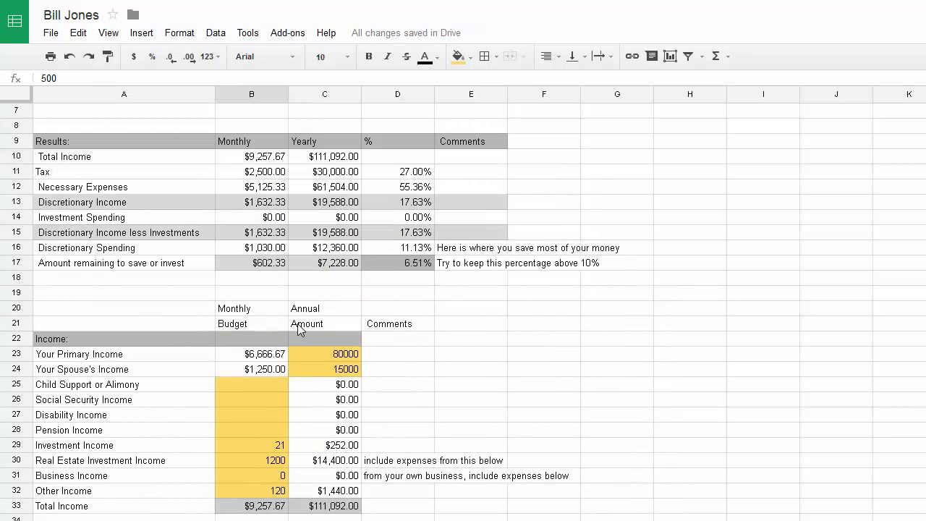
left_click(335, 266)
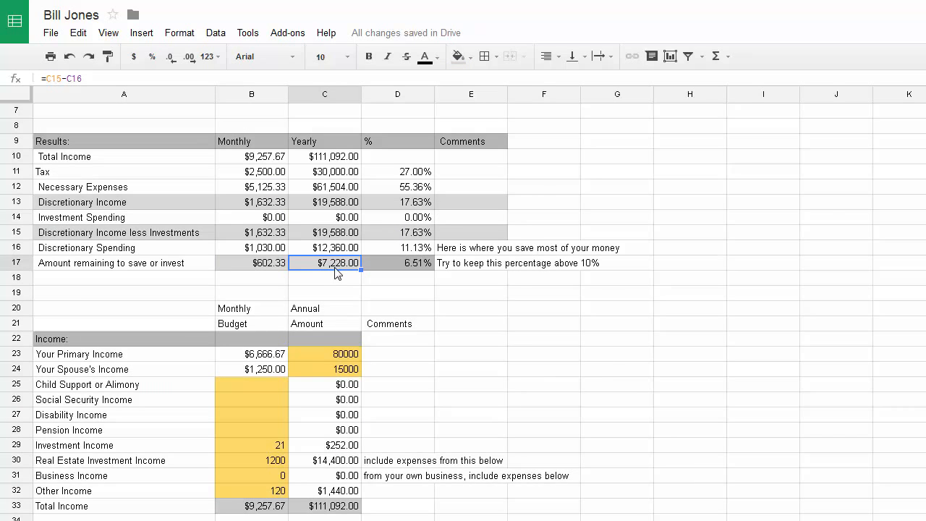
left_click(415, 268)
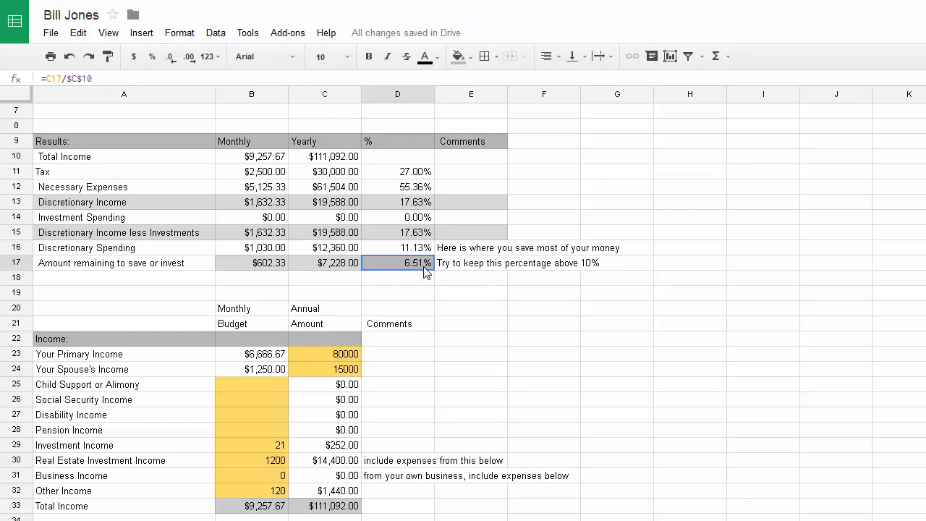